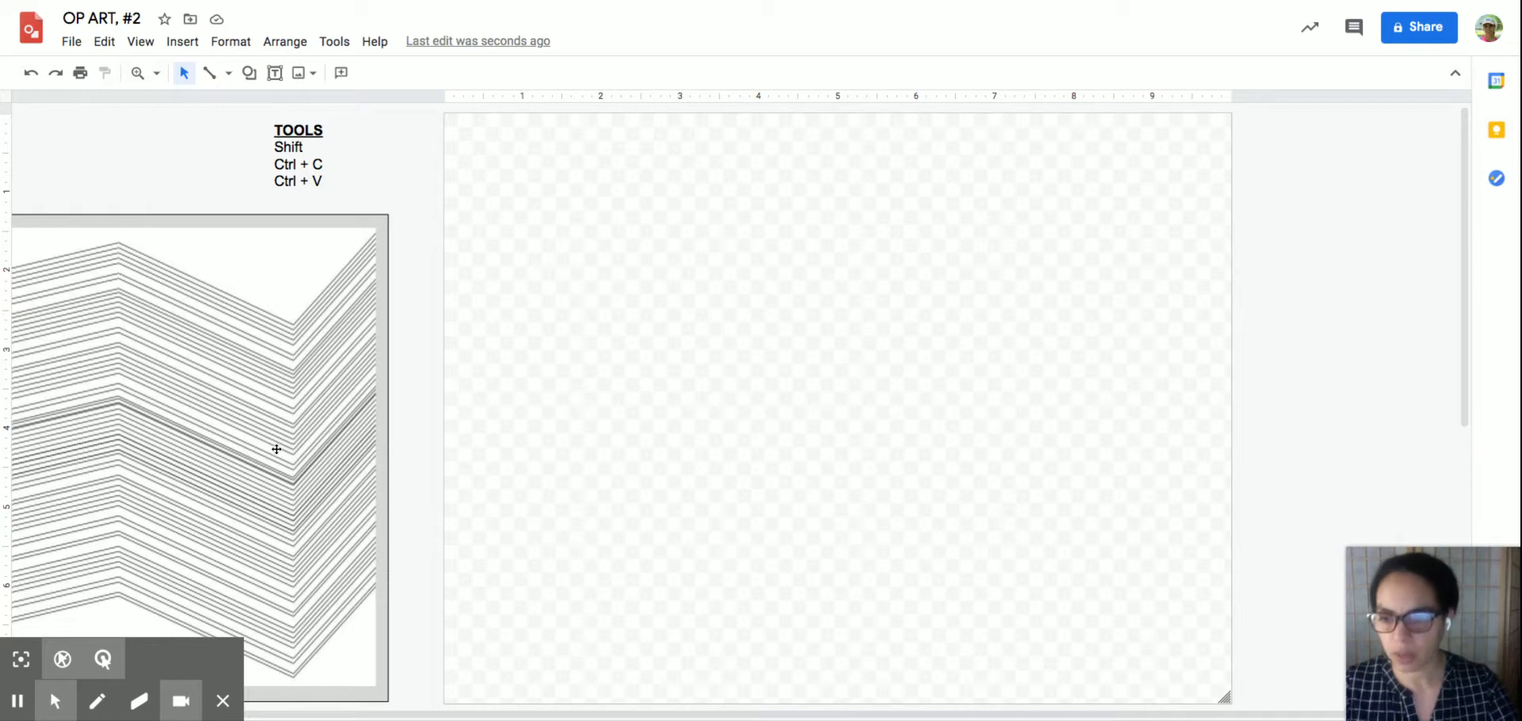
- Move the zigzag sample picture onto the blank canvas and back over its grey frame
drag(211, 397, 762, 375)
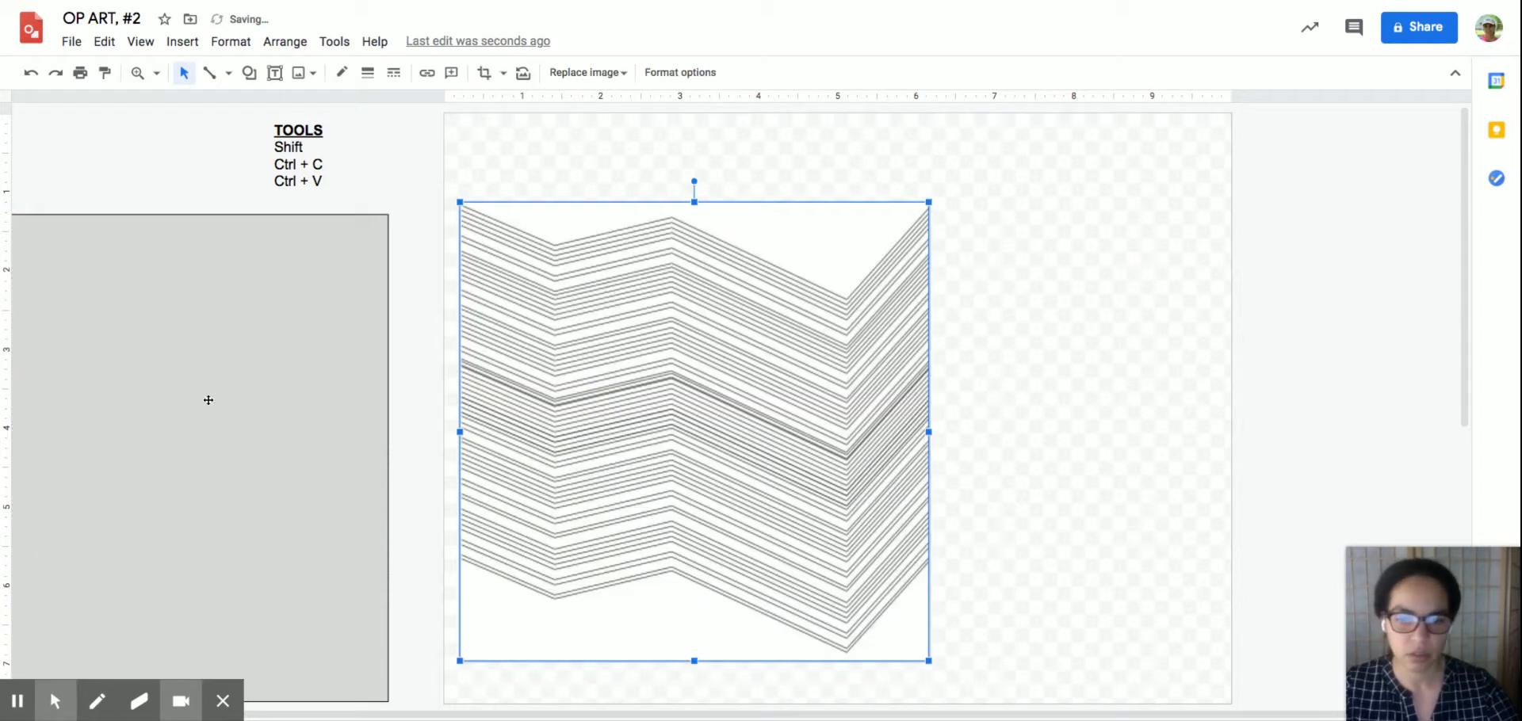
drag(743, 386, 197, 405)
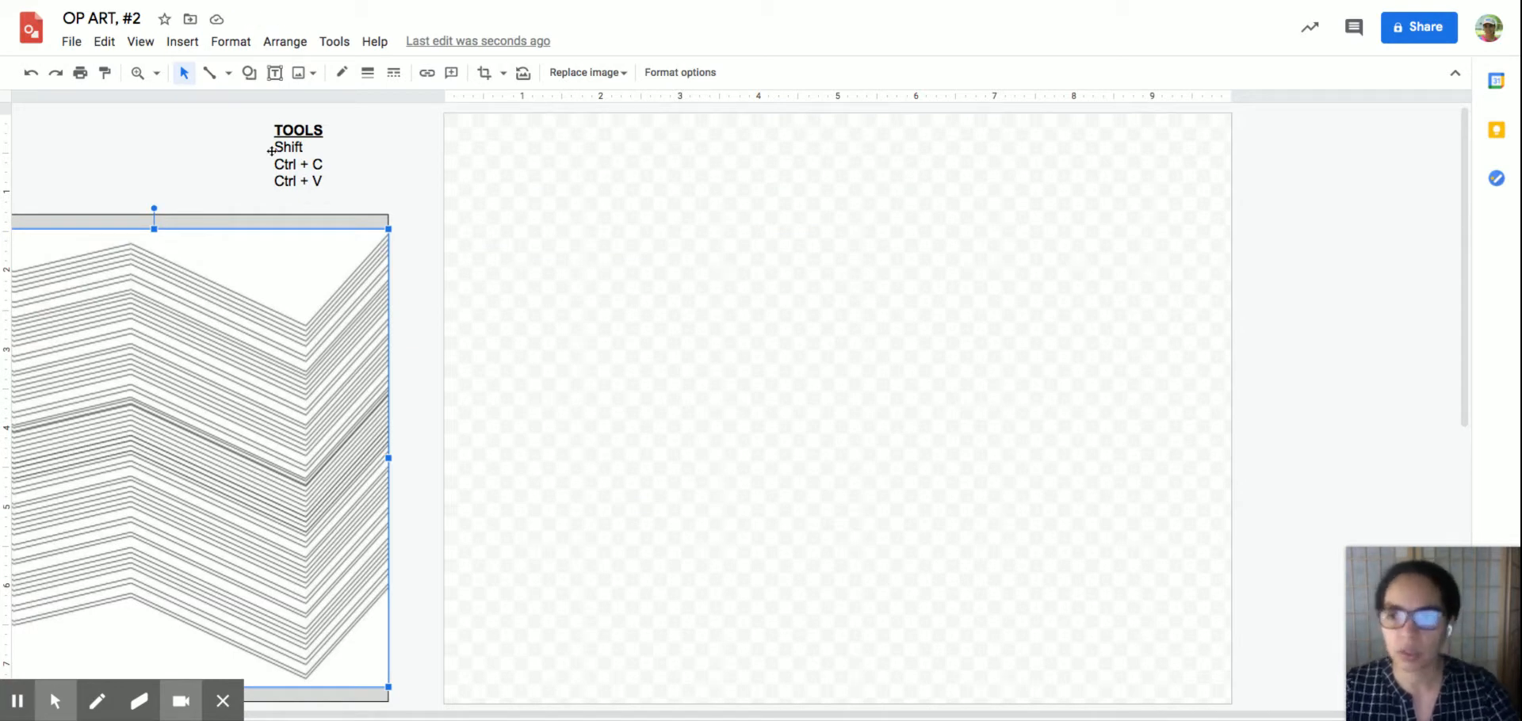
- Draw a straight vertical line over the full height of the canvas, about 1.1 inches from its left edge
click(216, 78)
click(214, 76)
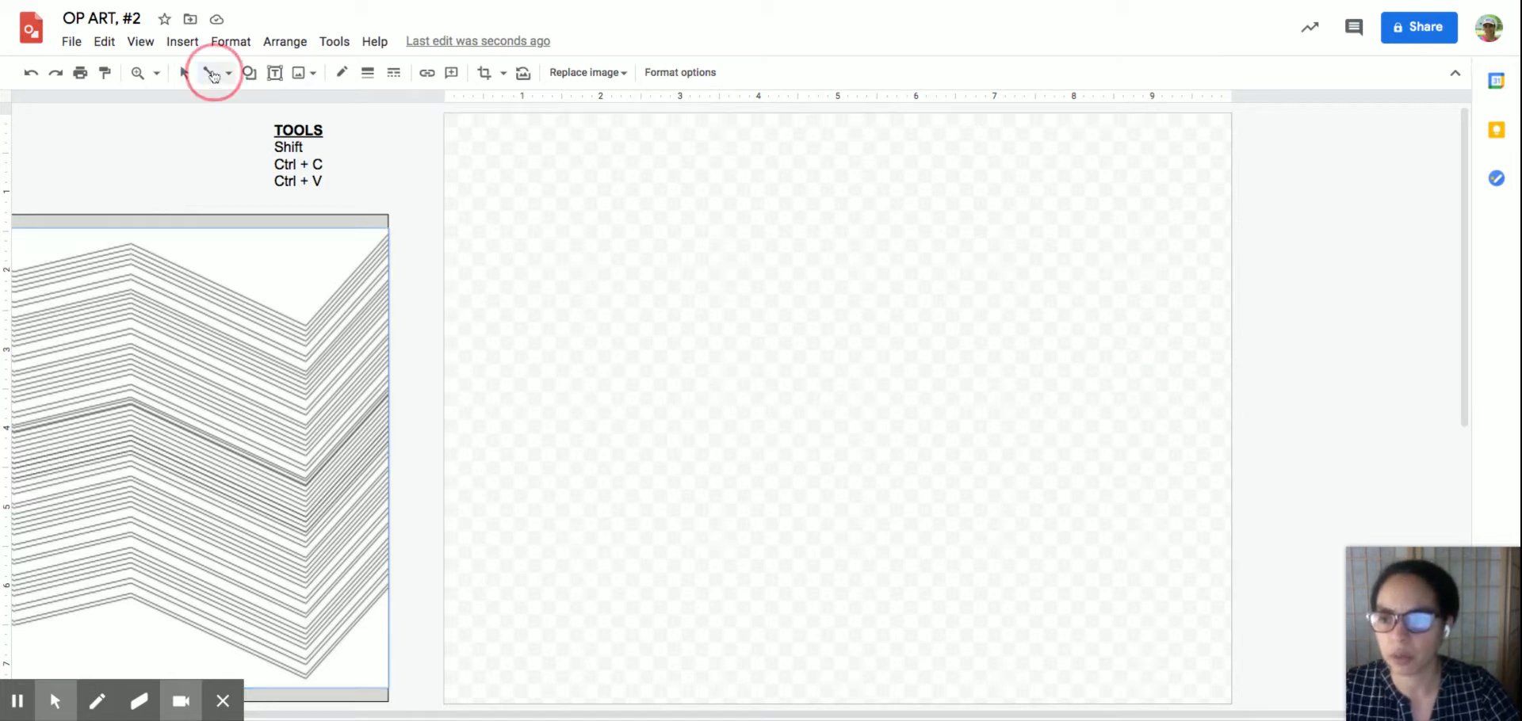
click(228, 73)
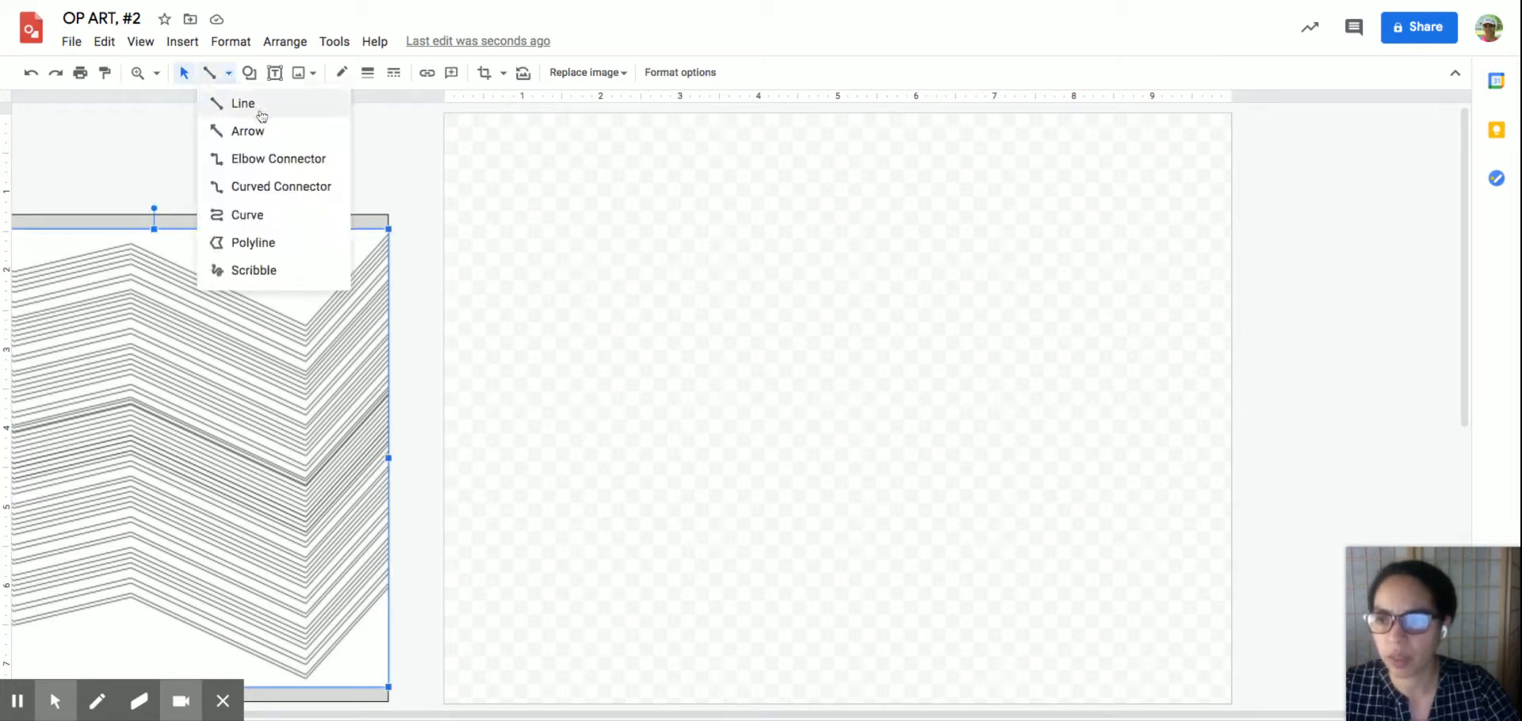
click(249, 106)
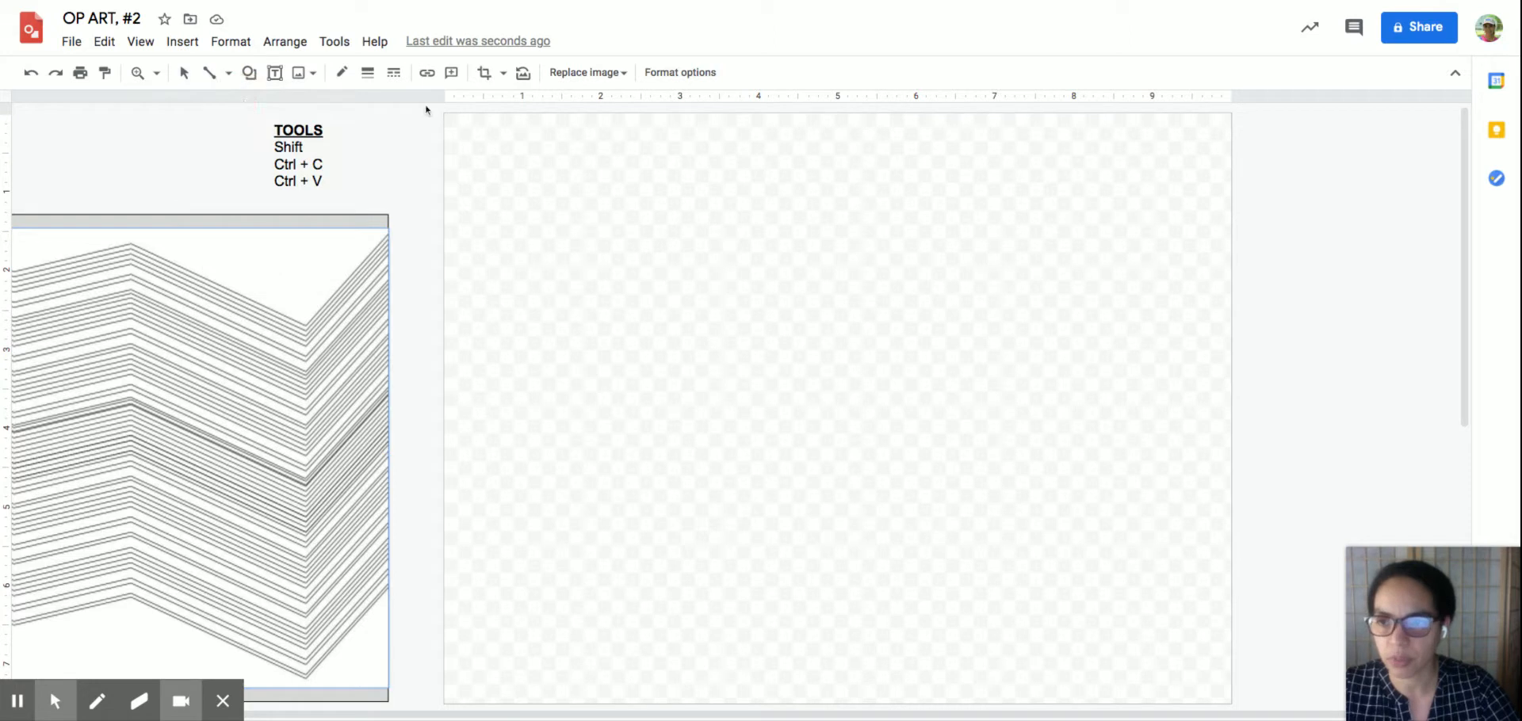
mouse_move(530, 113)
mouse_down()
mouse_move(512, 597)
mouse_move(534, 704)
mouse_up()
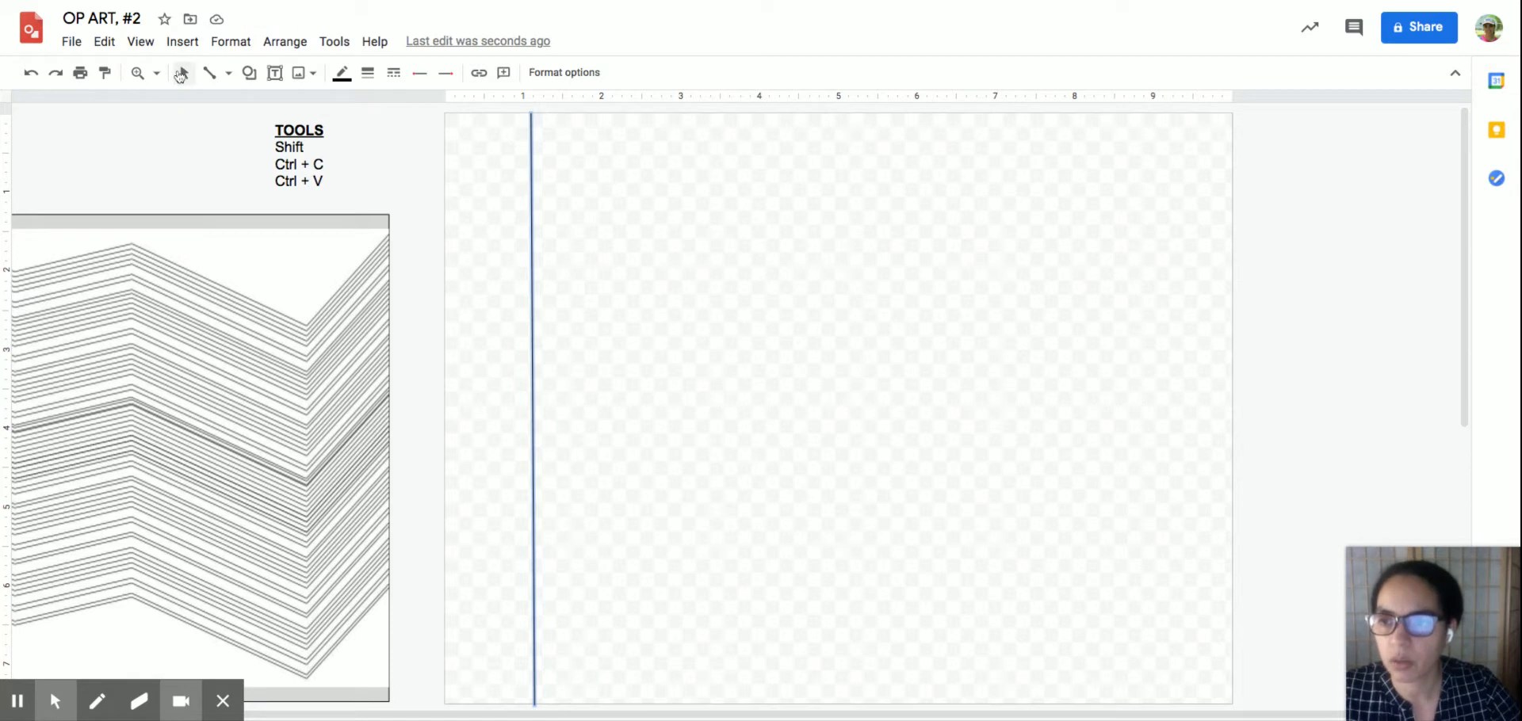
click(185, 72)
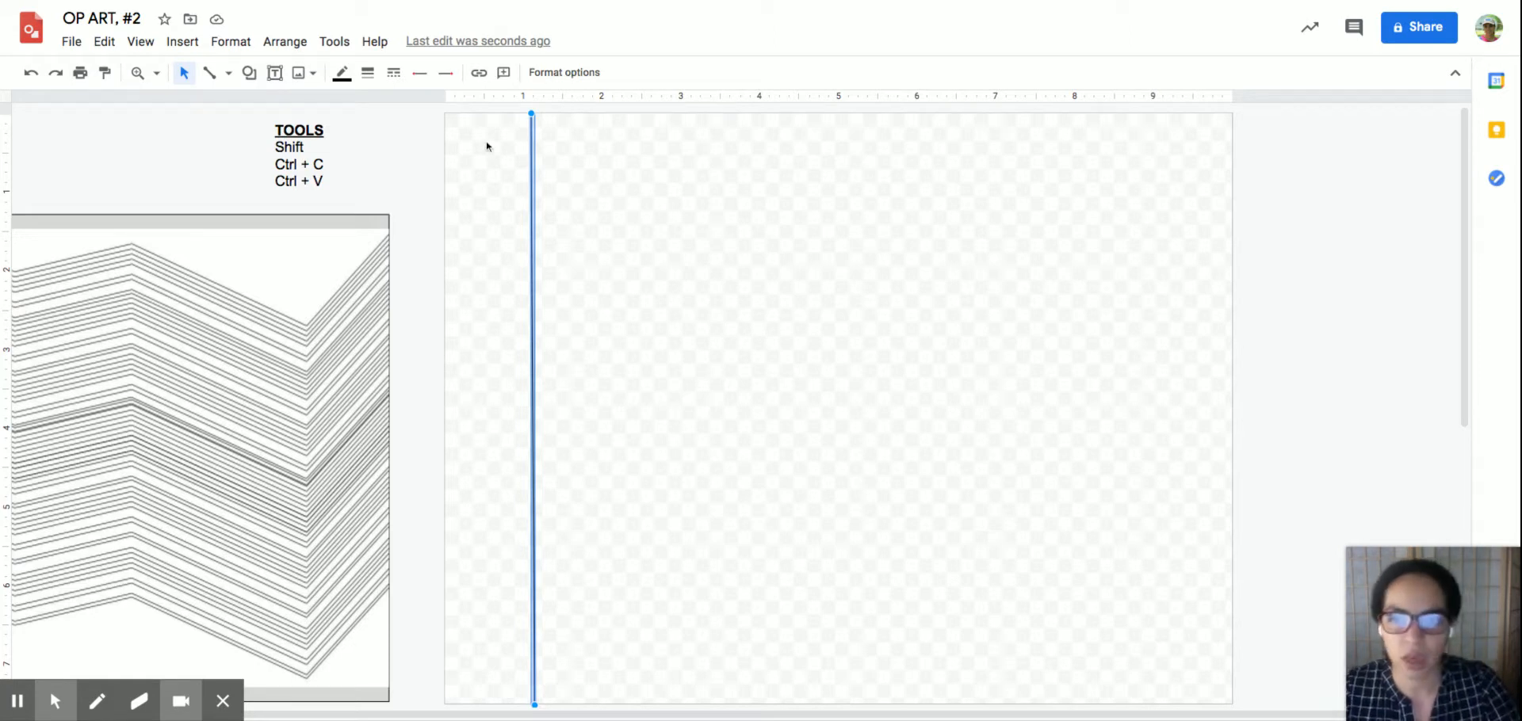
- Duplicate the vertical line and place the copy at about the 3-inch ruler mark, aligned with the canvas height
right_click(531, 171)
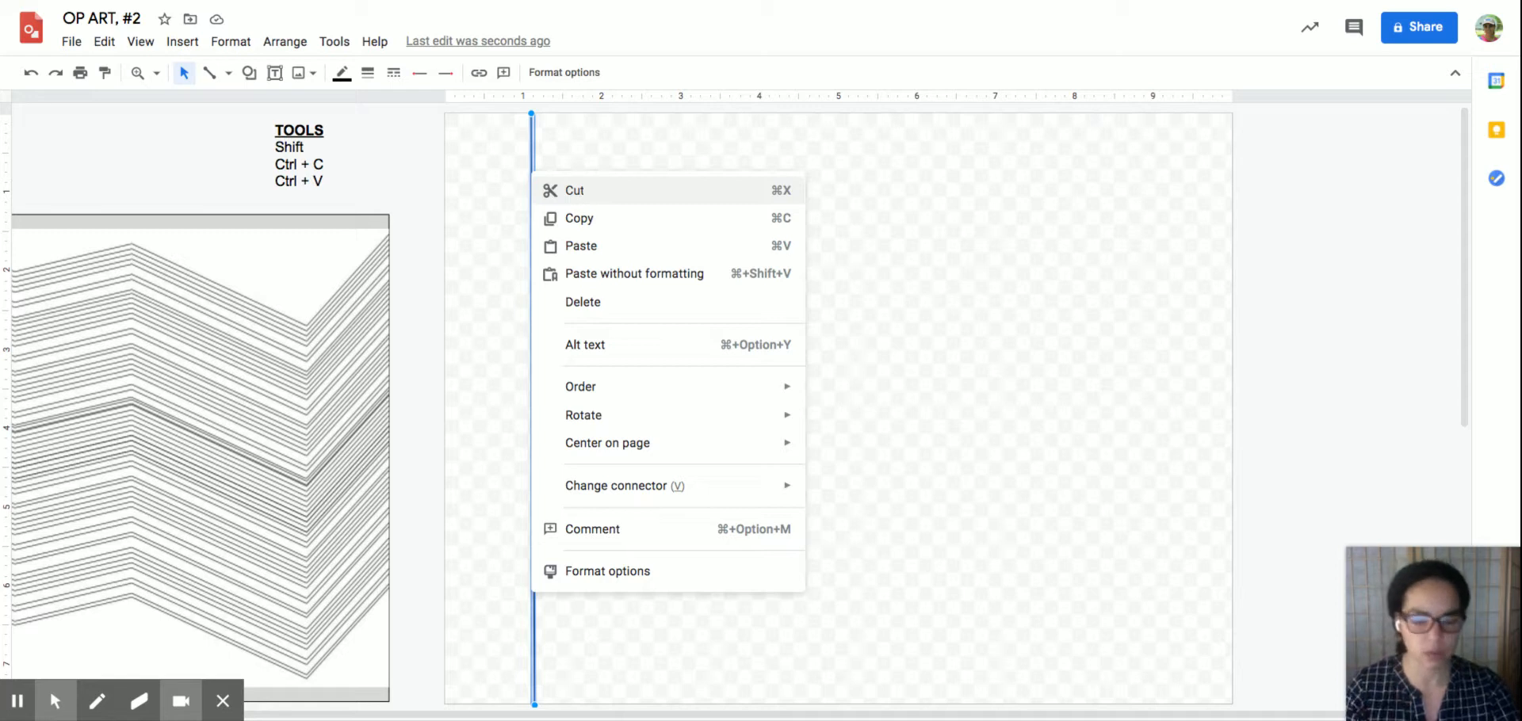
click(579, 217)
right_click(622, 179)
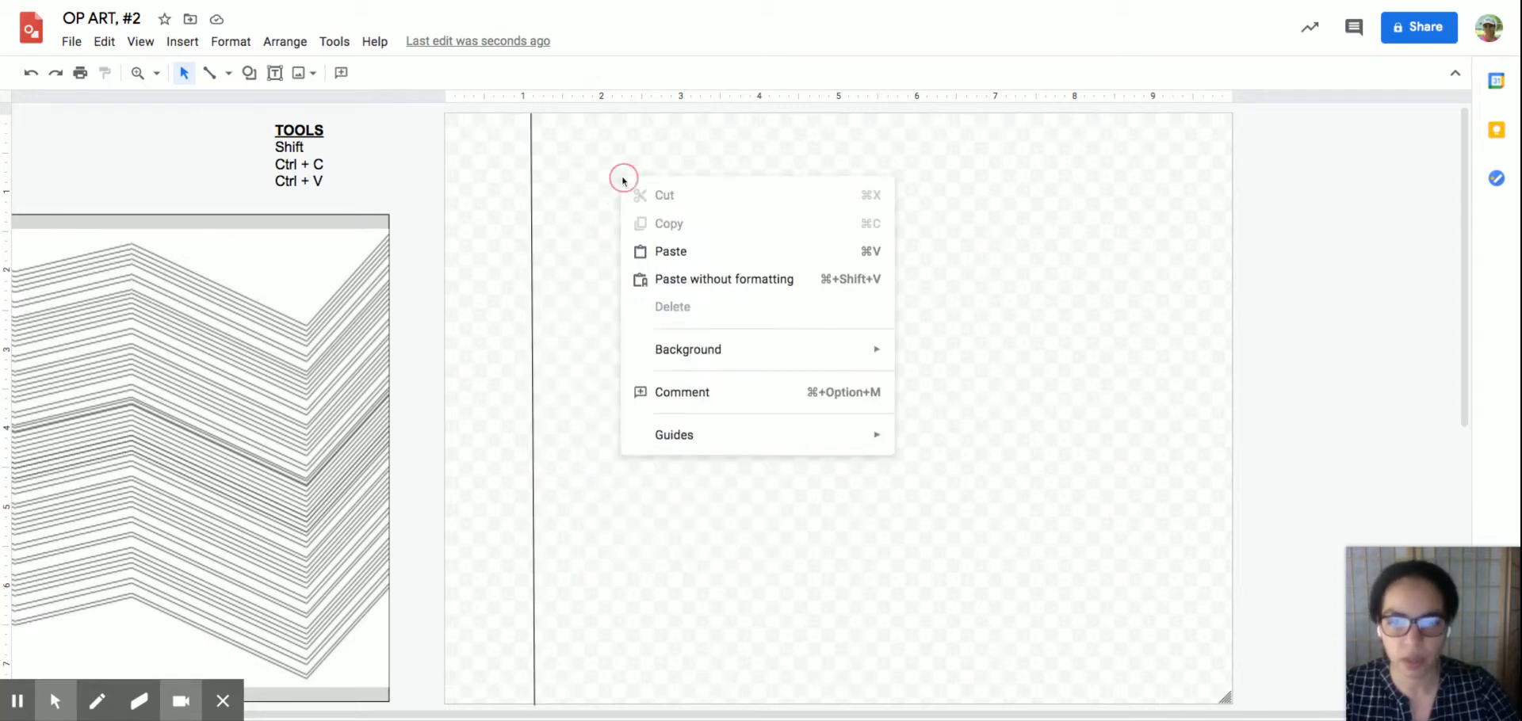
click(659, 250)
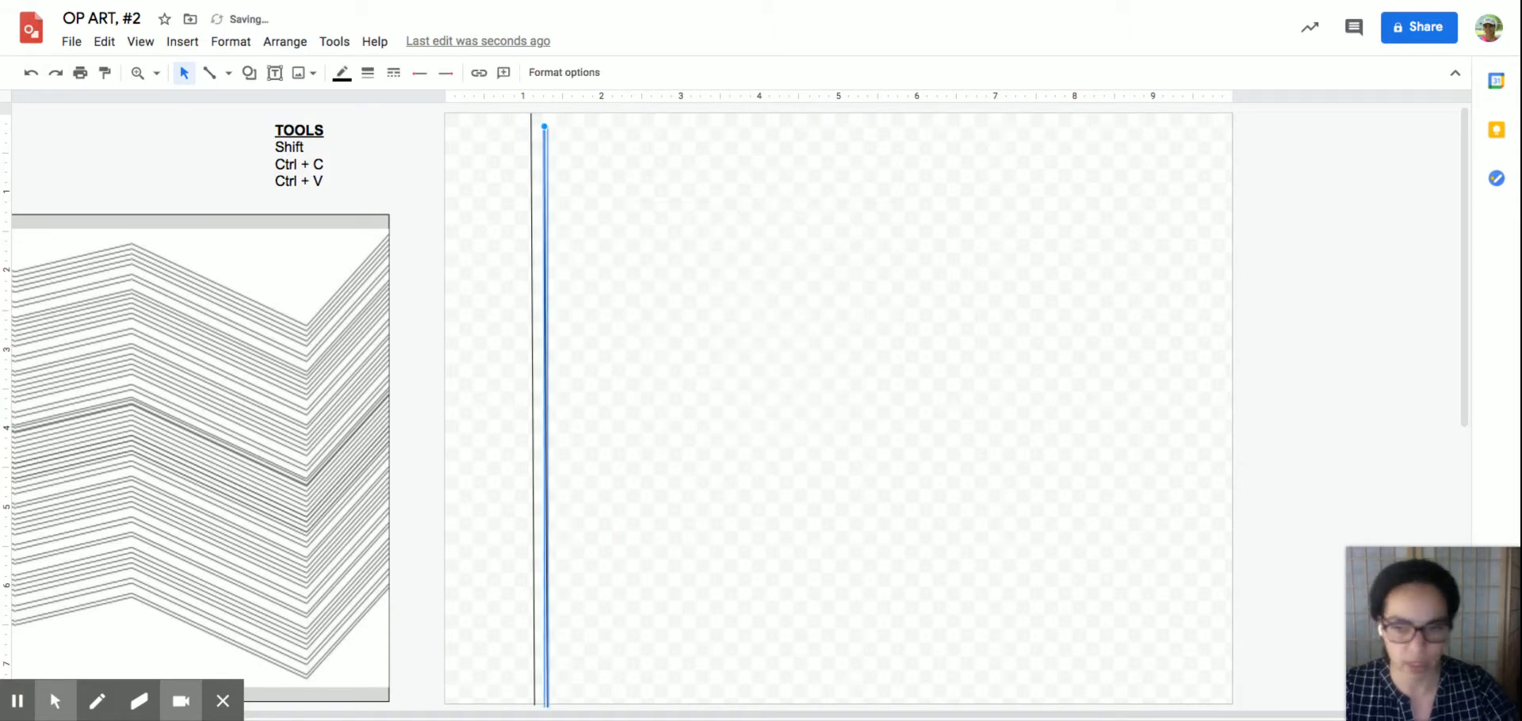
drag(547, 287, 679, 281)
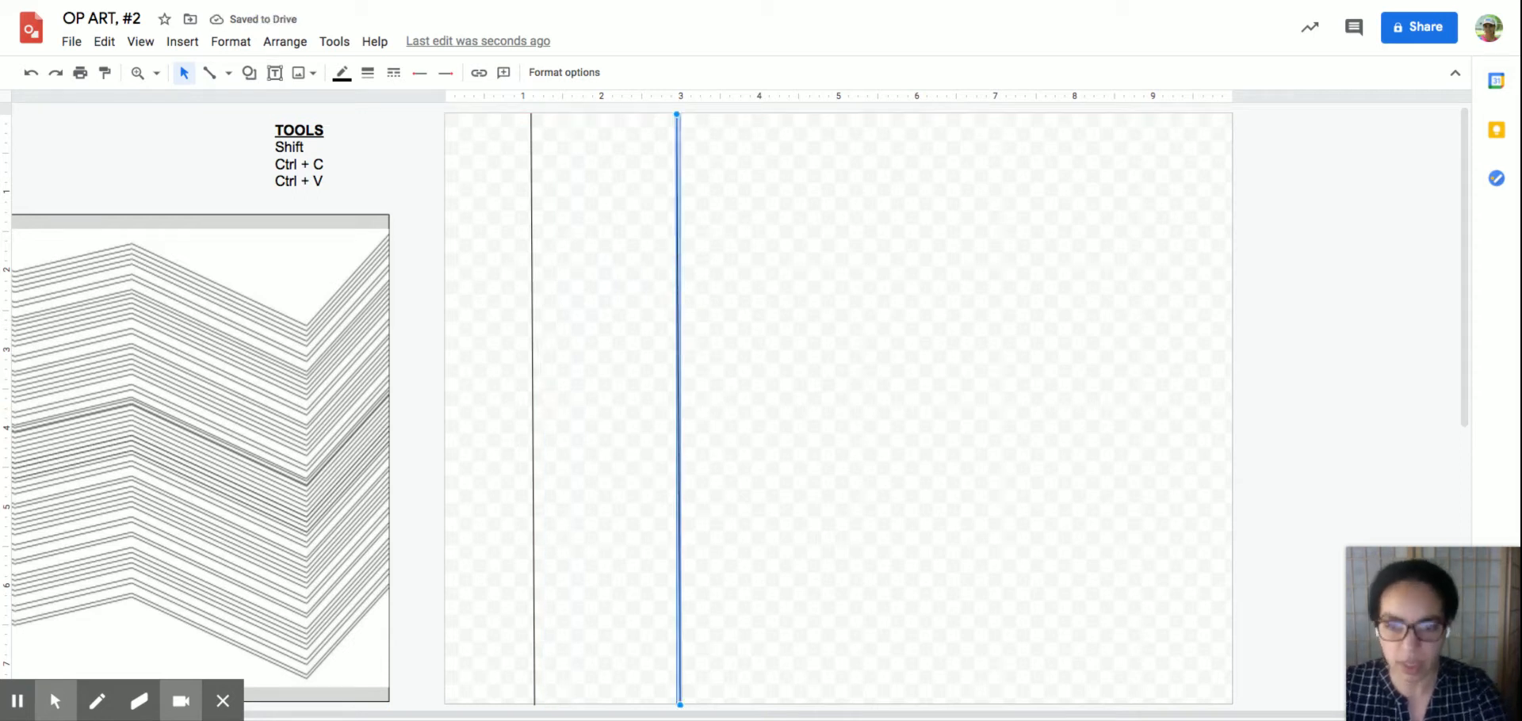
- Paste three more copies of the vertical line and place them at about 5, 7.8 and 9.2 inches
key(ctrl+v)
drag(692, 238, 978, 216)
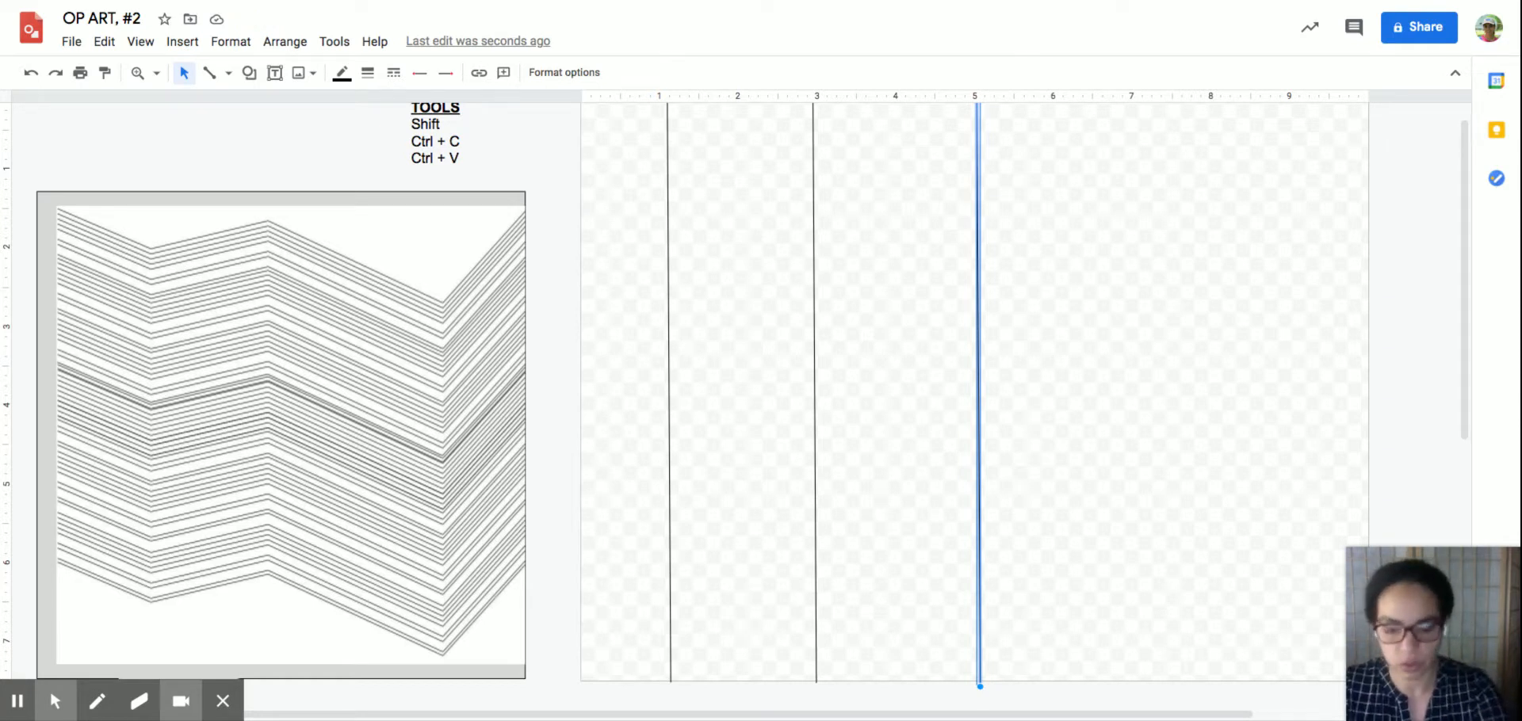
key(ctrl+v)
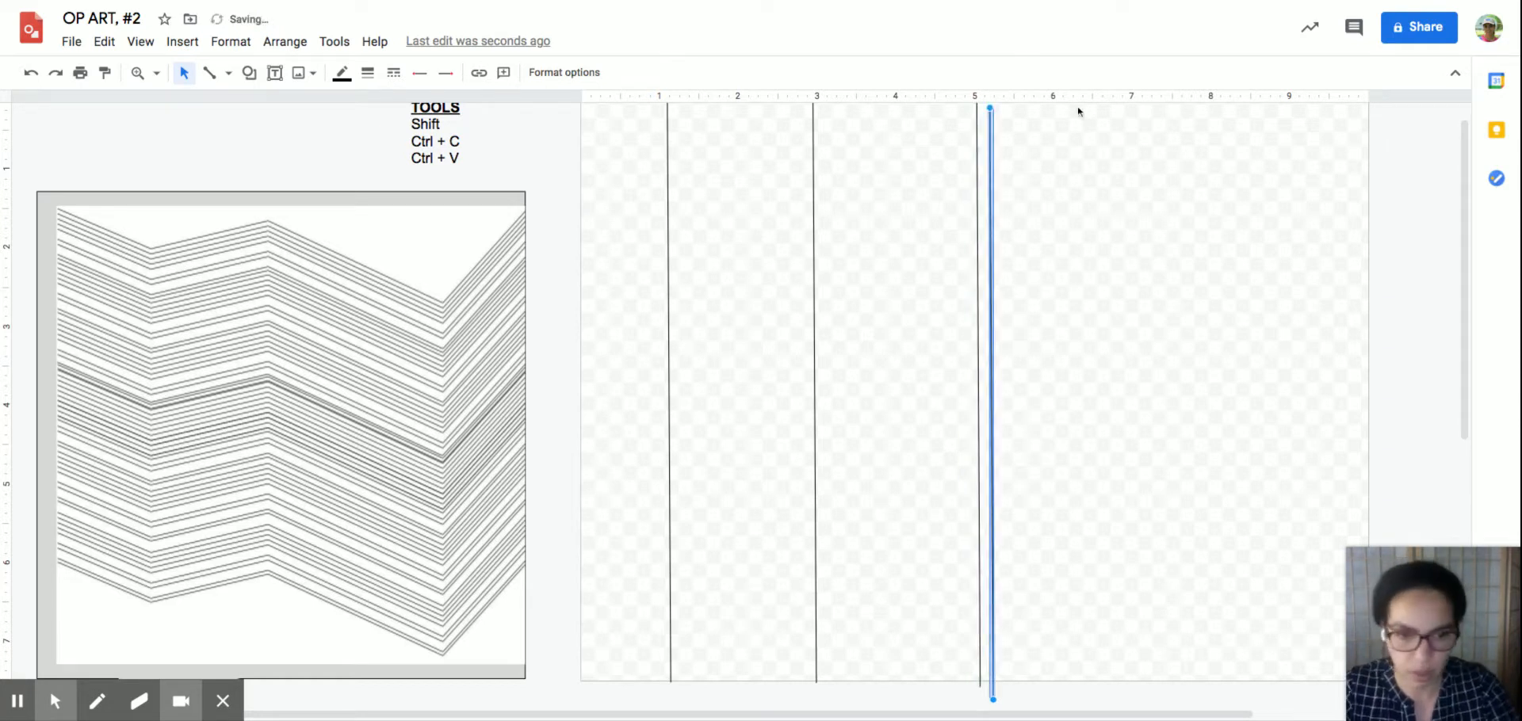
drag(991, 202, 1195, 192)
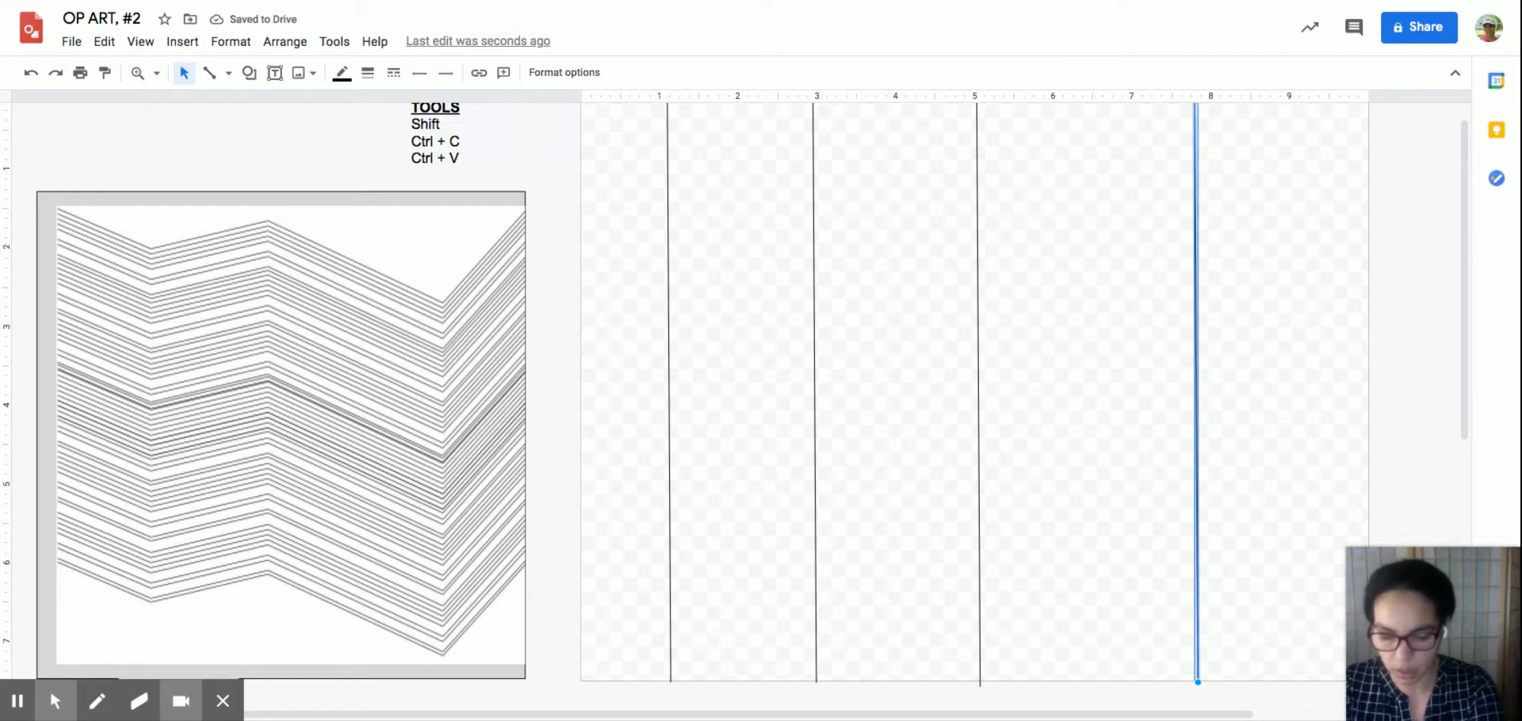
key(ctrl+v)
drag(1210, 222, 1297, 228)
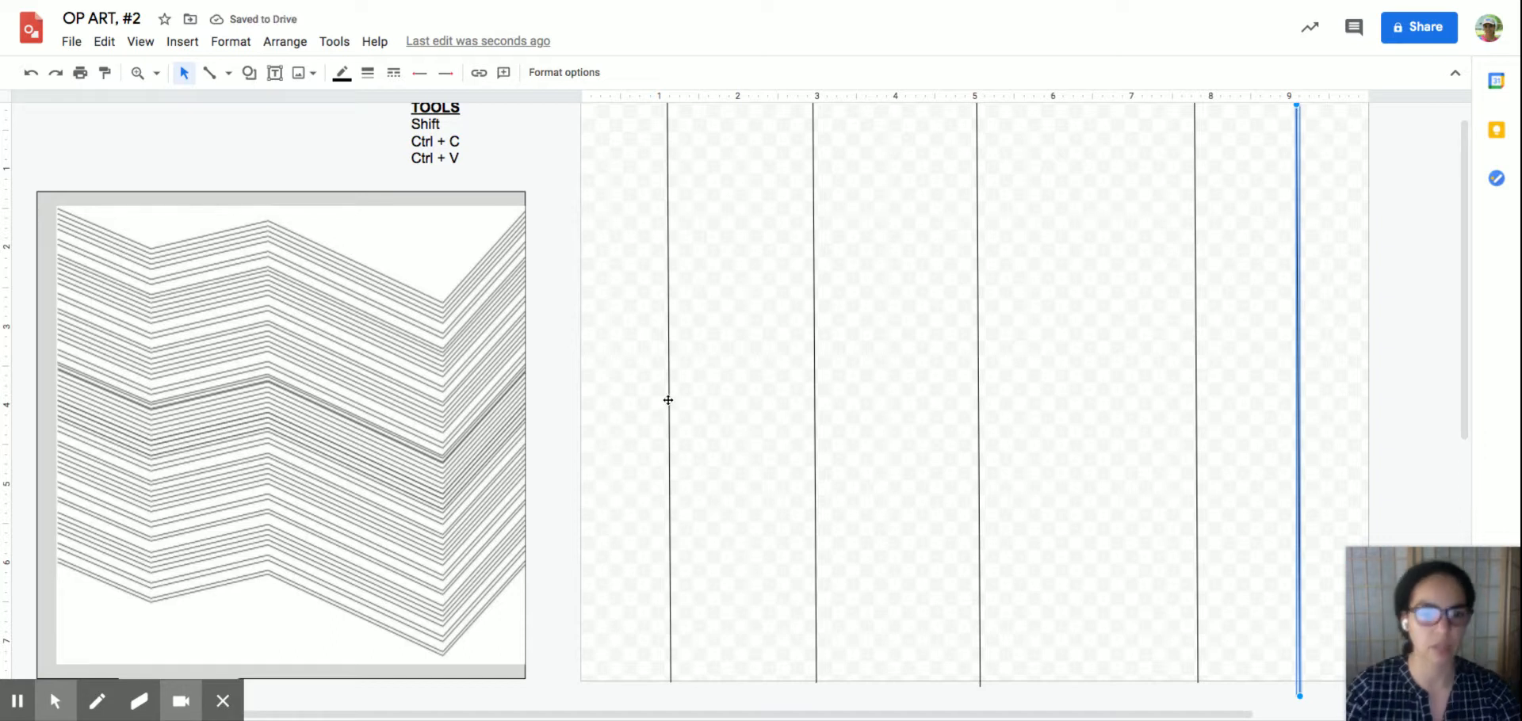
drag(1294, 309, 1308, 309)
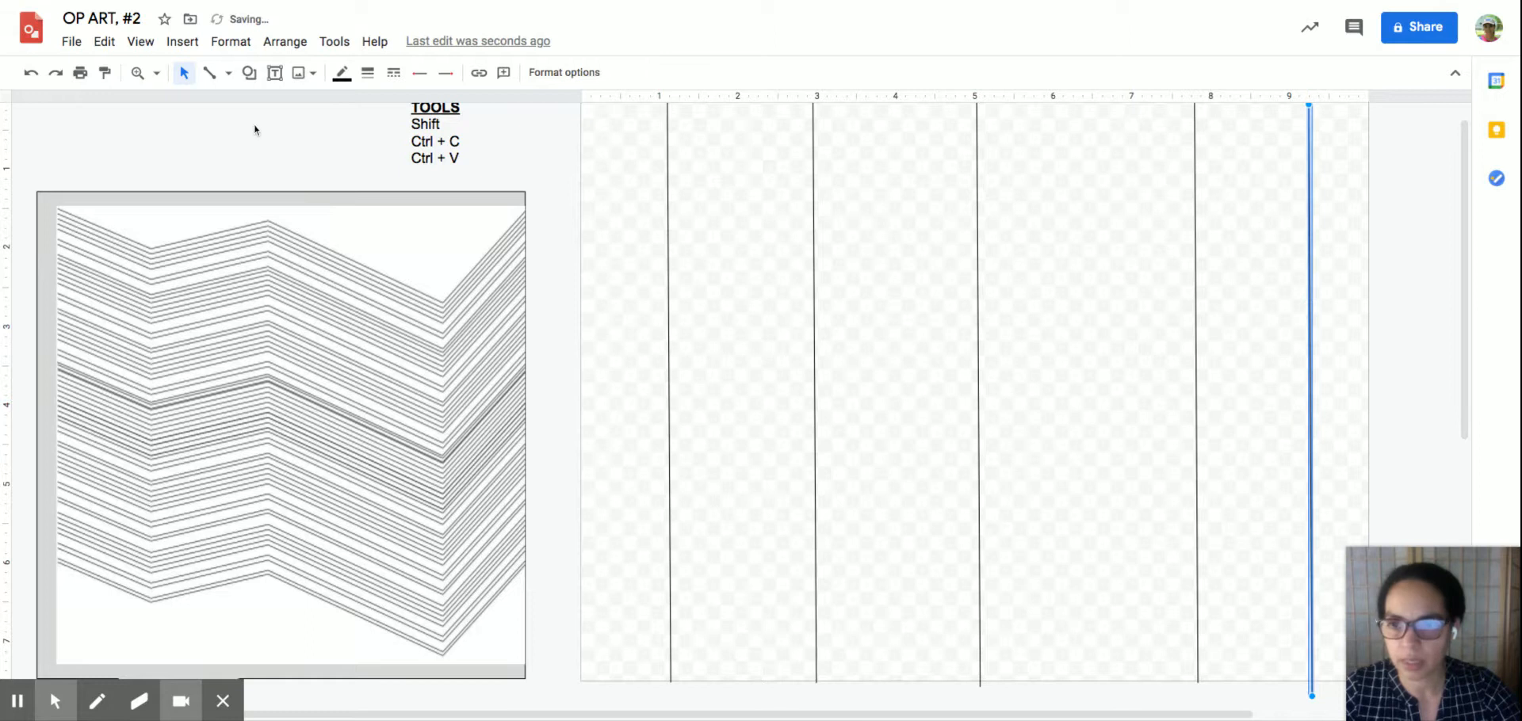
click(214, 73)
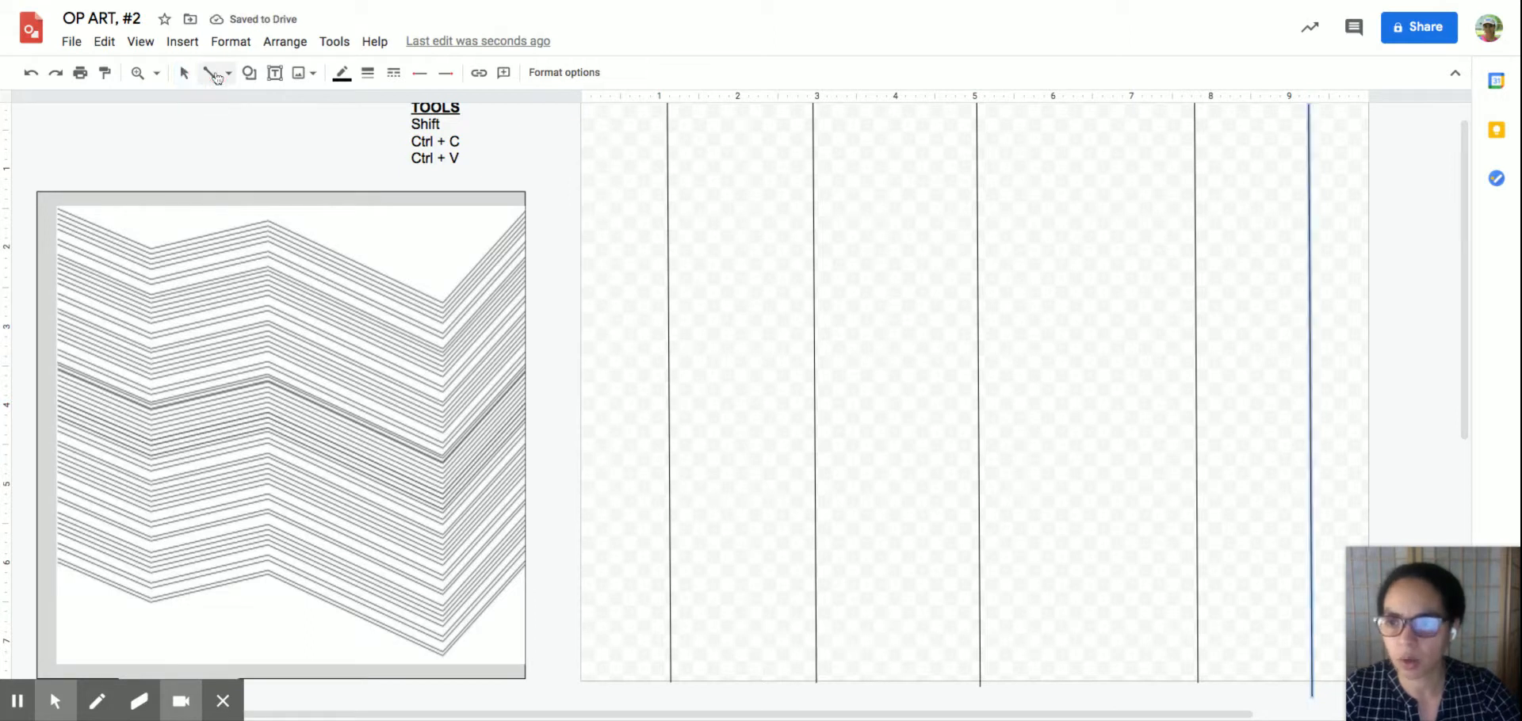
click(228, 74)
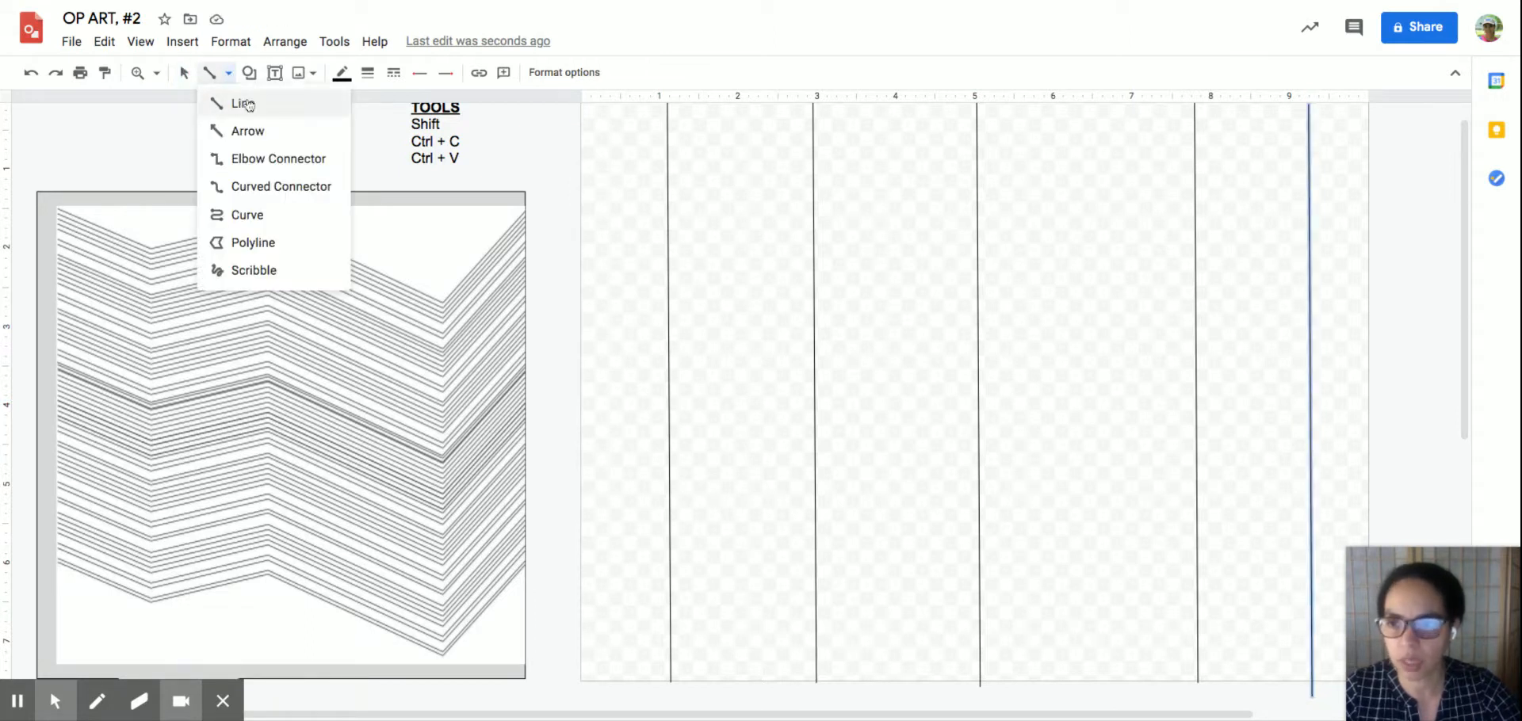
key(Escape)
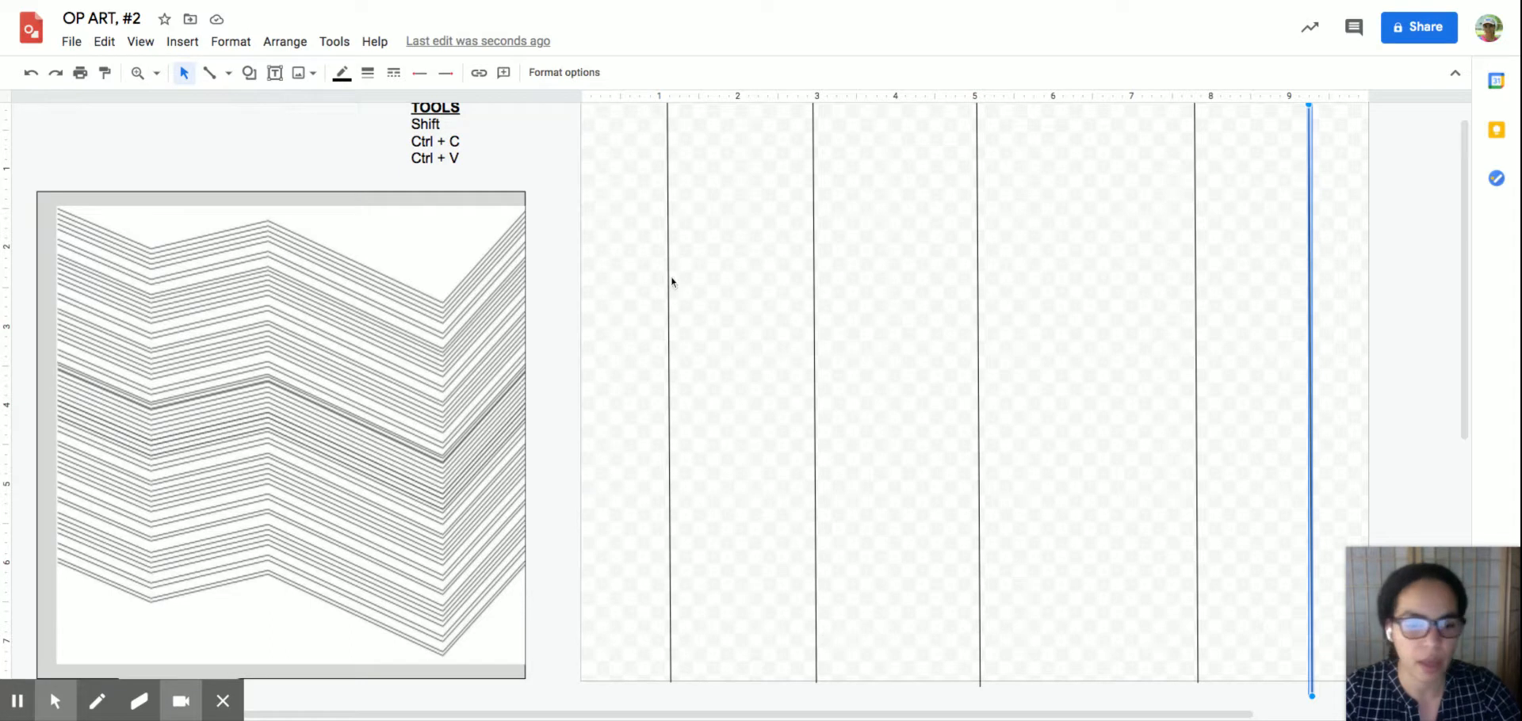
- Draw a zigzag of six connected straight lines along the canvas's upper edge, with each corner meeting a vertical line
scroll(693, 301, up, 1)
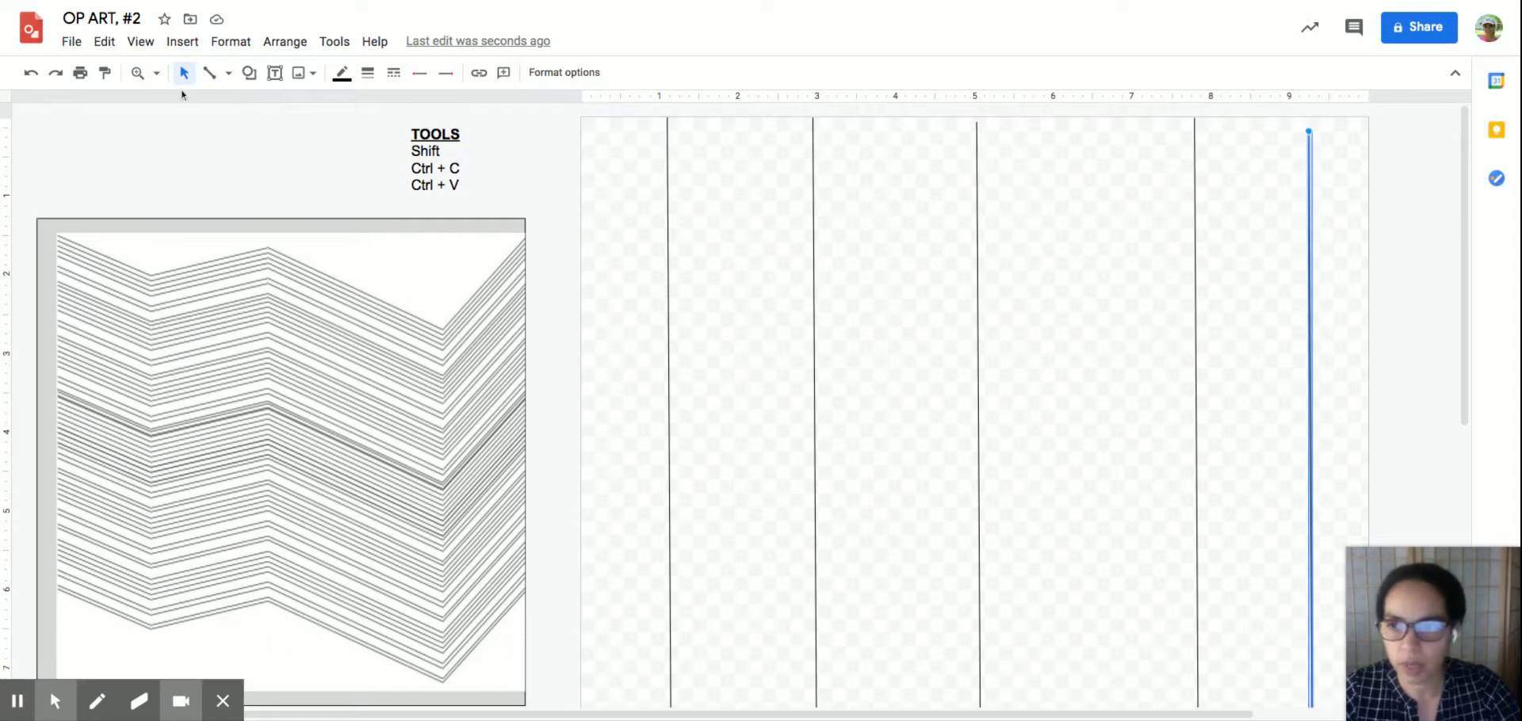
click(228, 73)
click(236, 104)
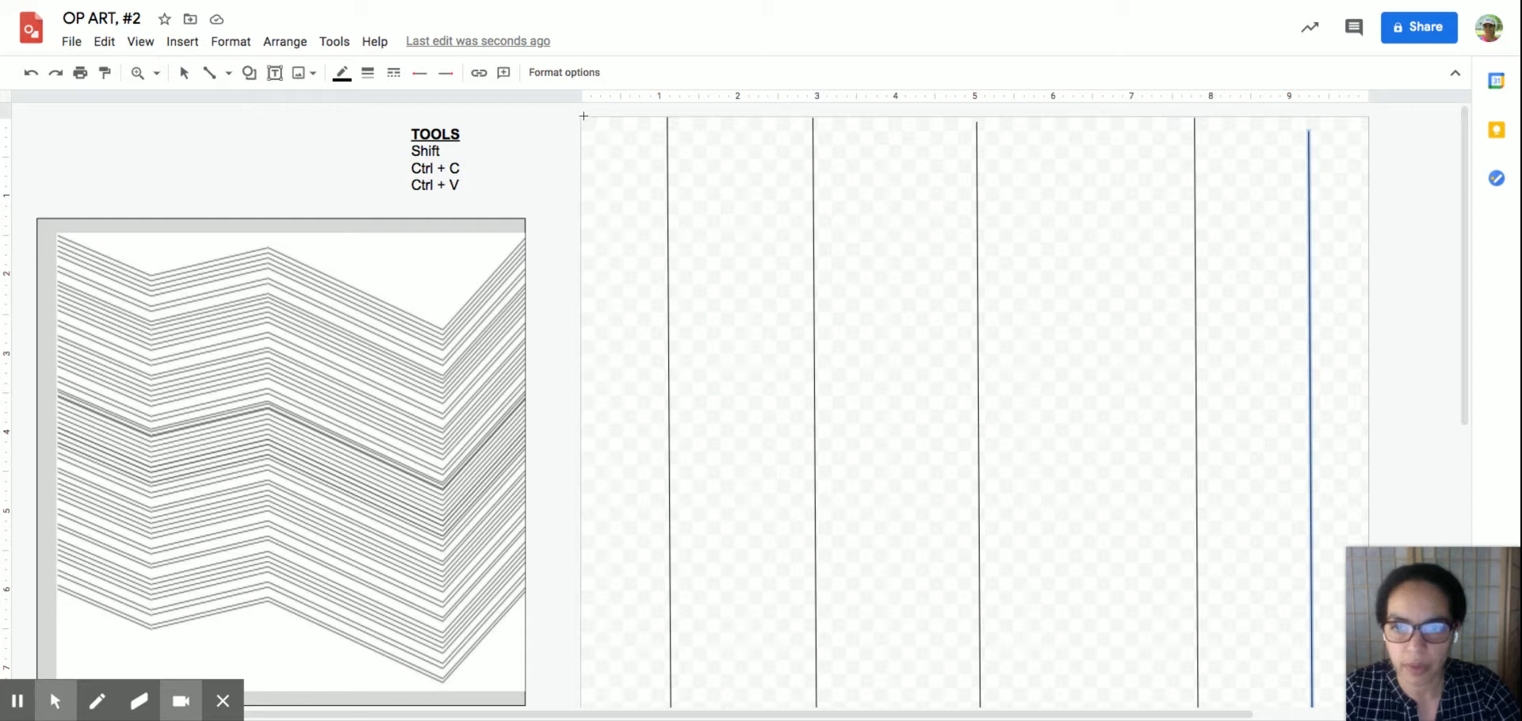
drag(583, 116, 669, 188)
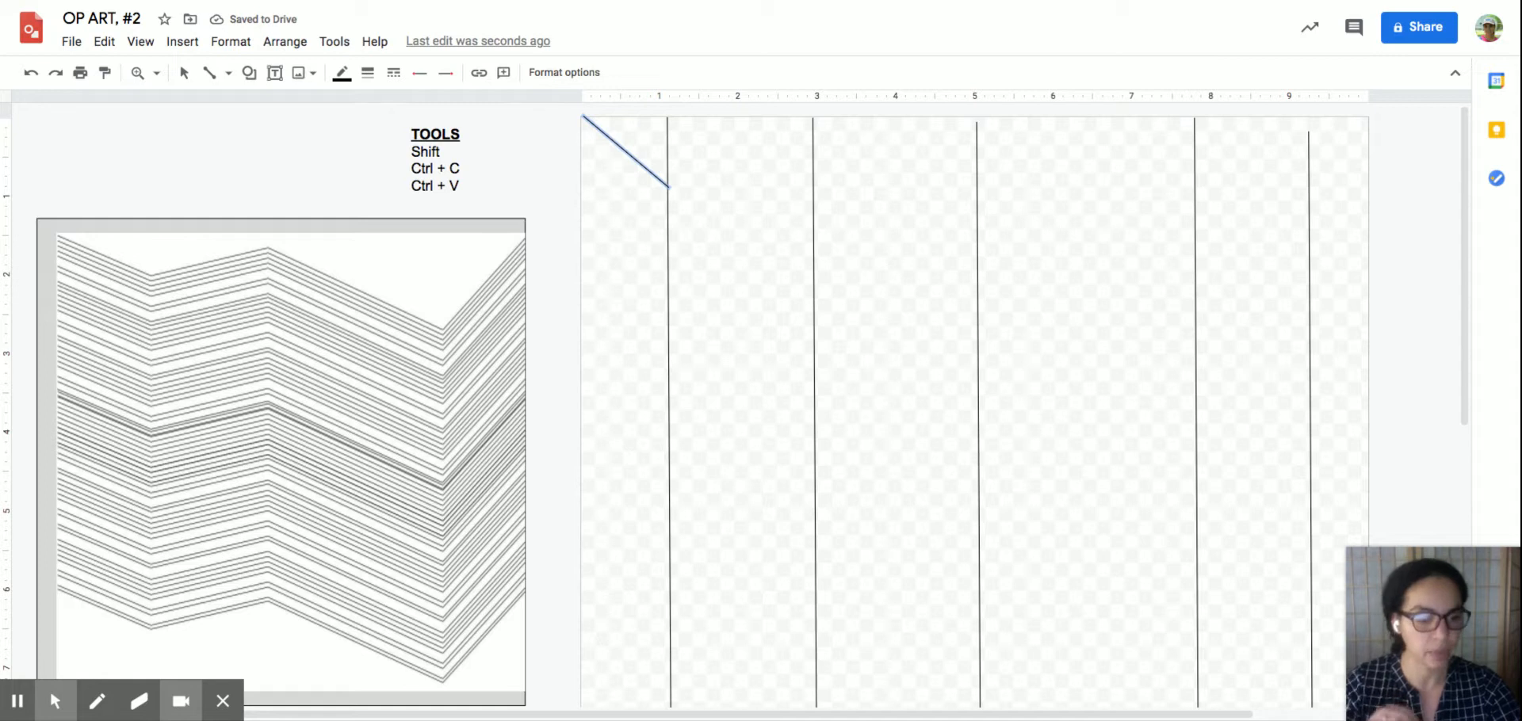
mouse_move(669, 187)
mouse_down()
mouse_move(812, 121)
mouse_move(976, 208)
mouse_move(1094, 146)
mouse_move(1148, 153)
mouse_move(1195, 127)
mouse_move(1313, 168)
mouse_move(1368, 130)
mouse_up()
double_click(1367, 130)
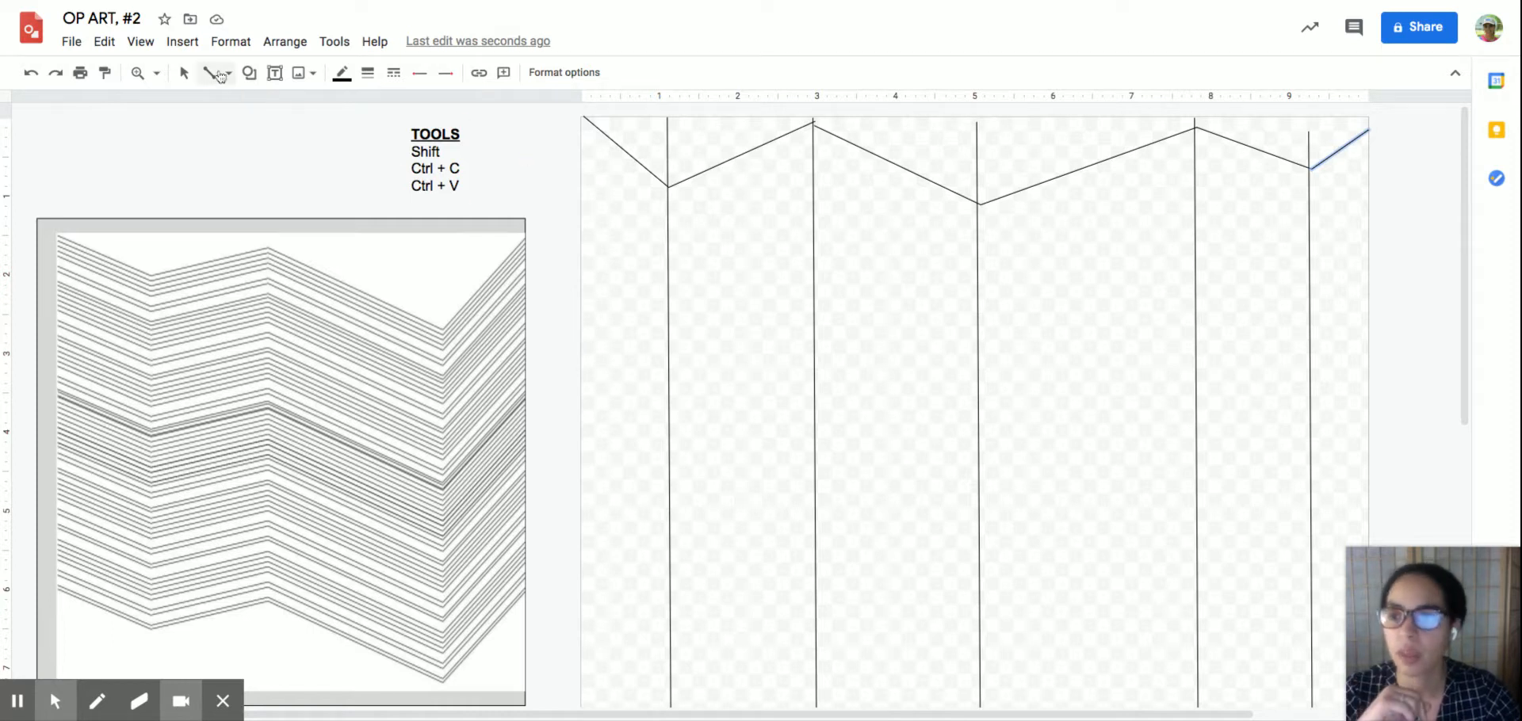
click(185, 75)
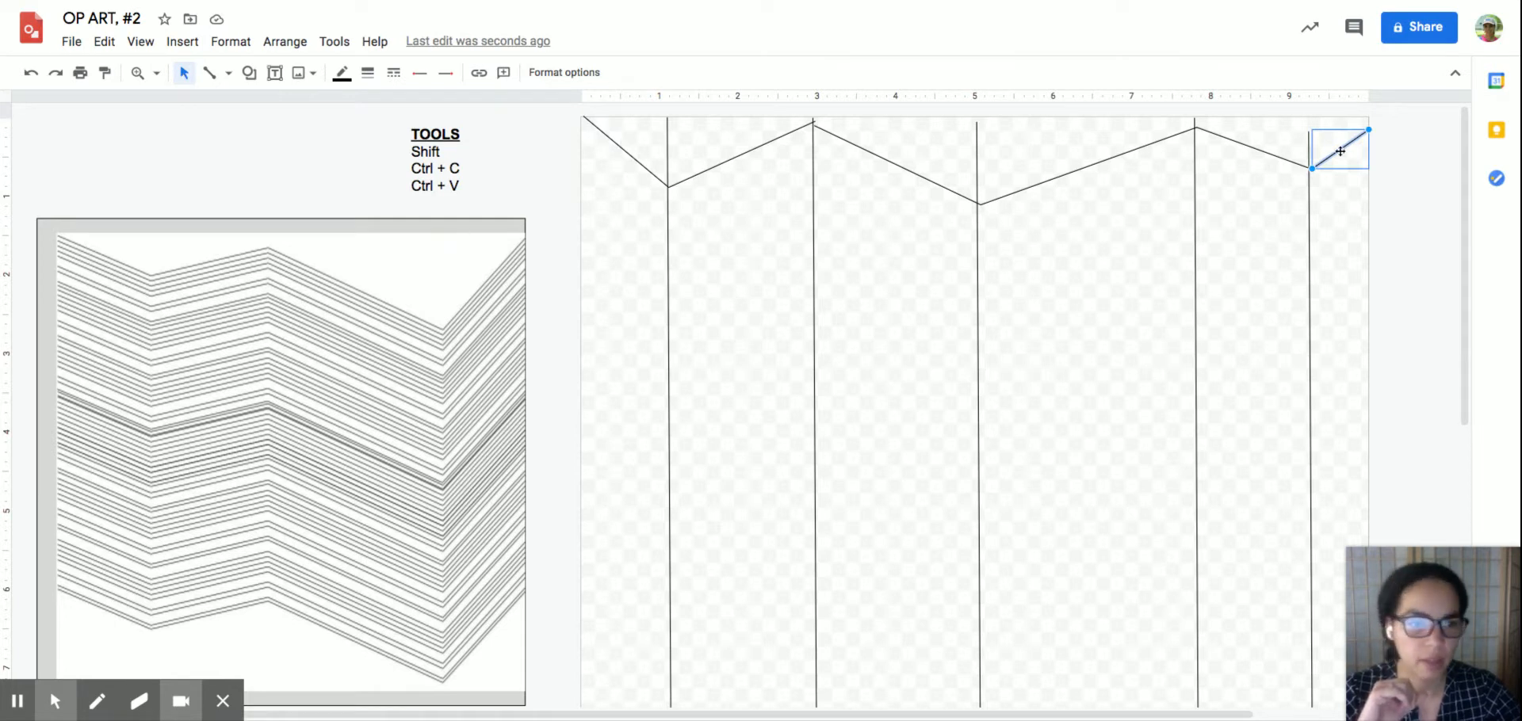
- Duplicate all six zigzag segments together and align the copy closely below the original, with its corners on the vertical lines
click(626, 153)
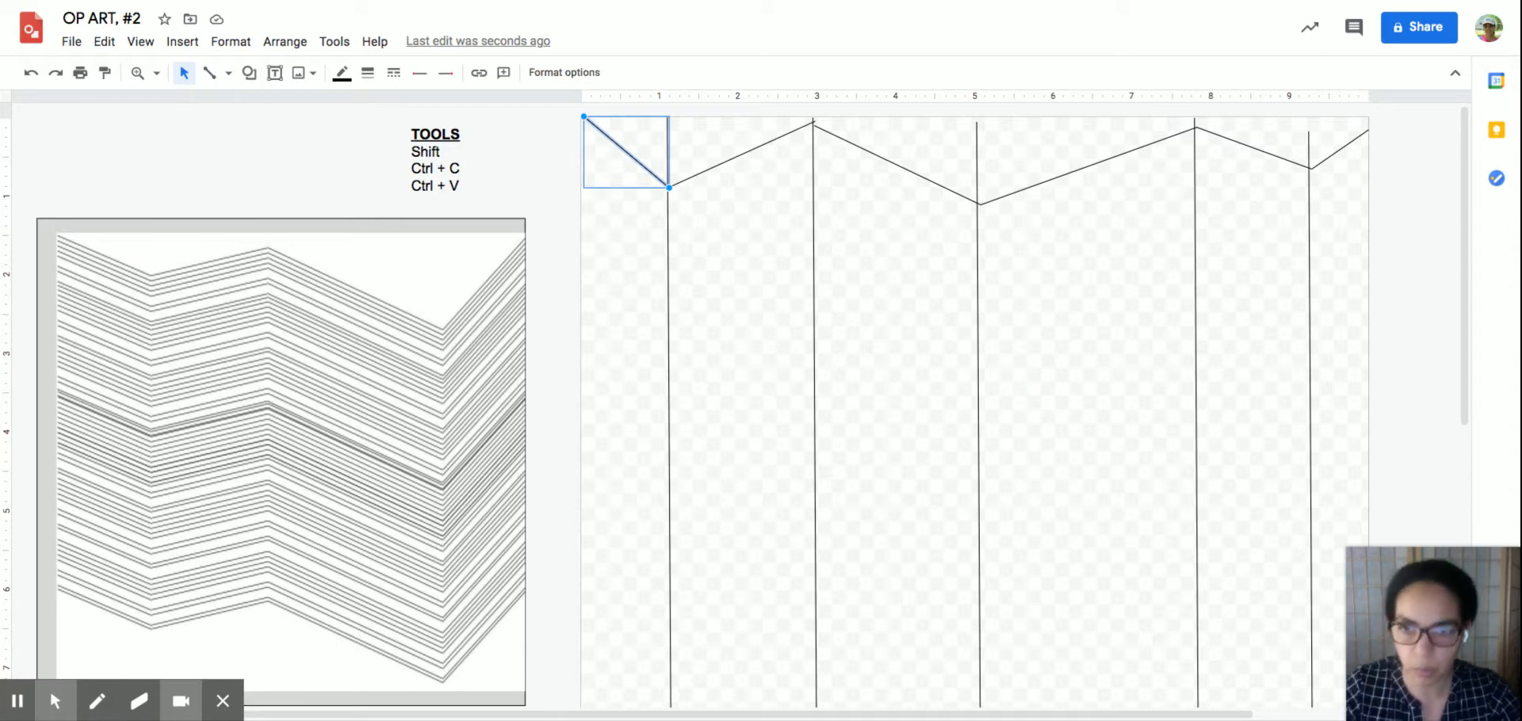
shift+click(720, 161)
shift+click(890, 161)
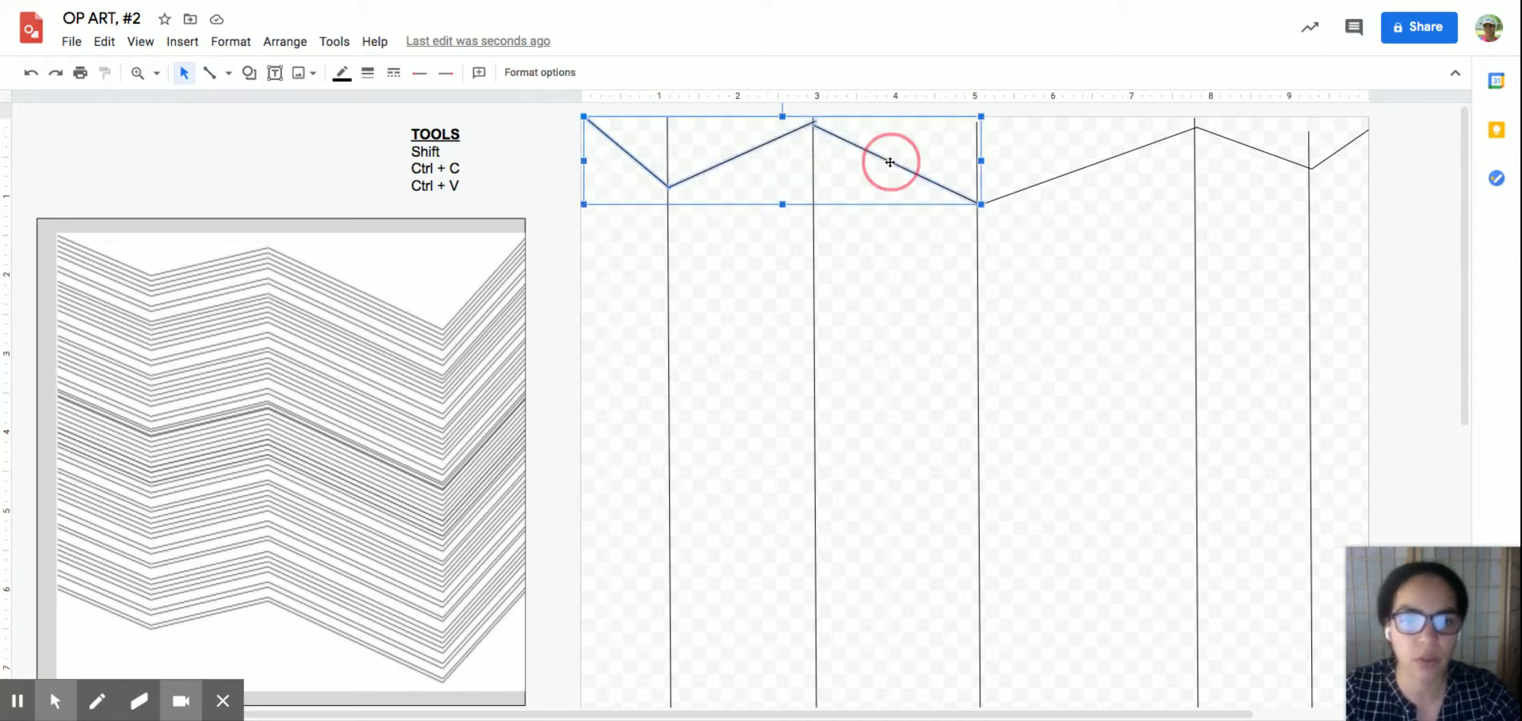
shift+click(1078, 170)
shift+click(1261, 149)
shift+click(1338, 150)
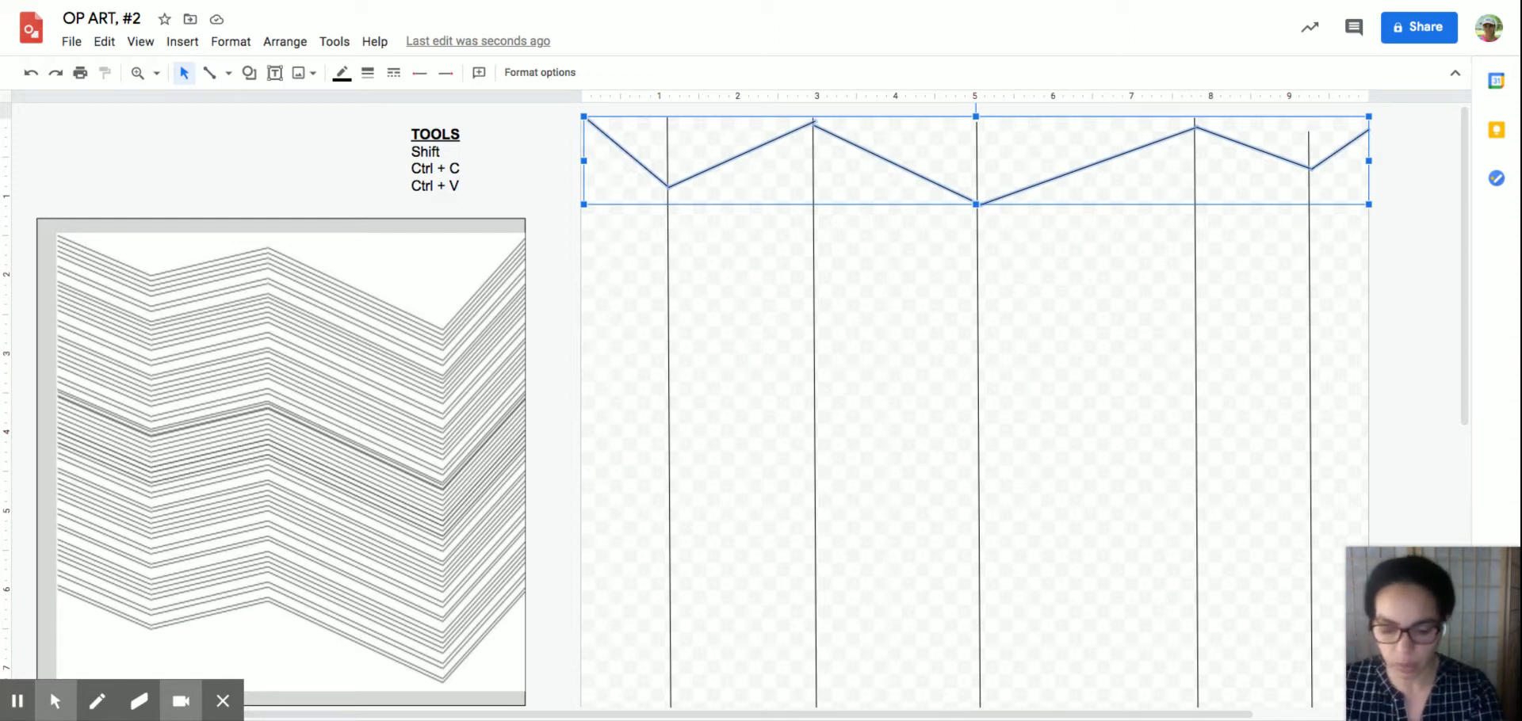
key(ctrl+v)
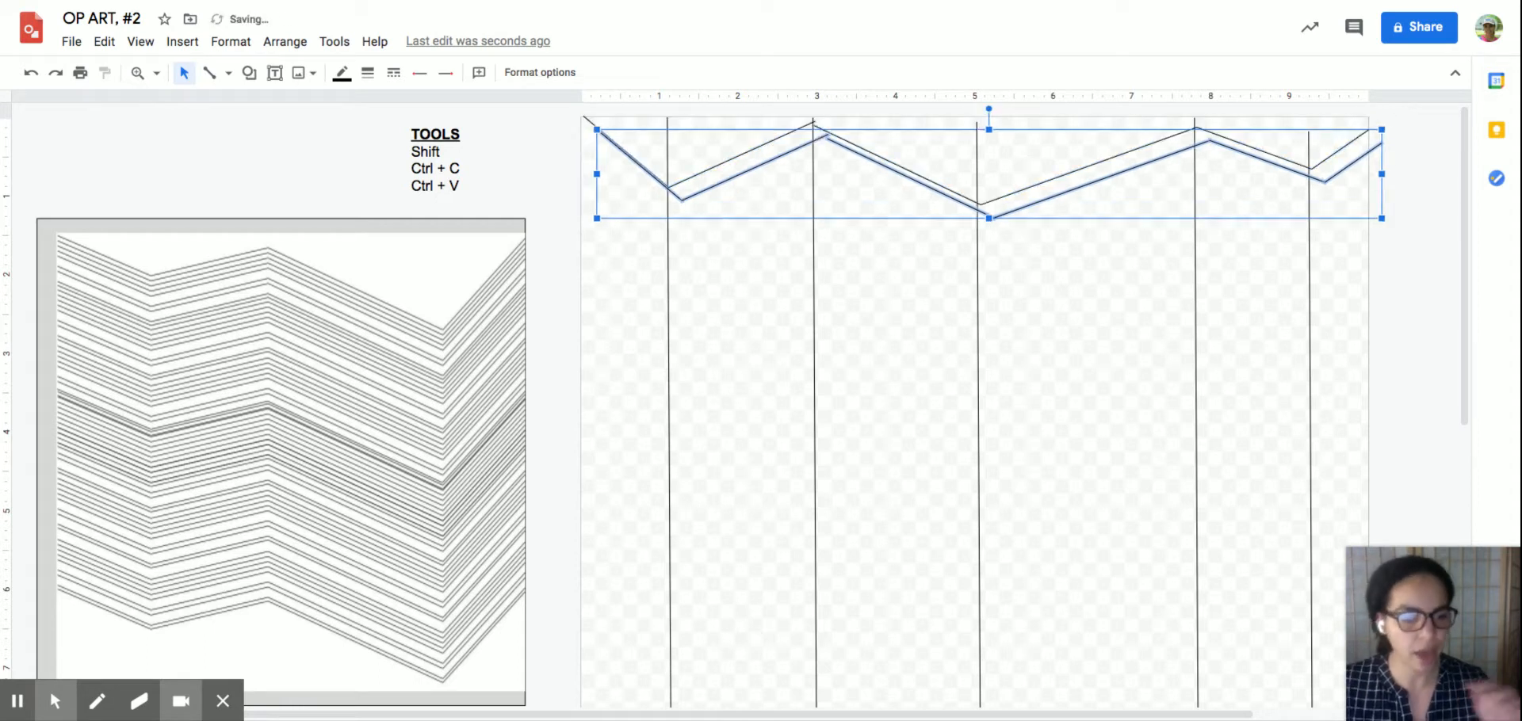
key(Left)
key(Left)
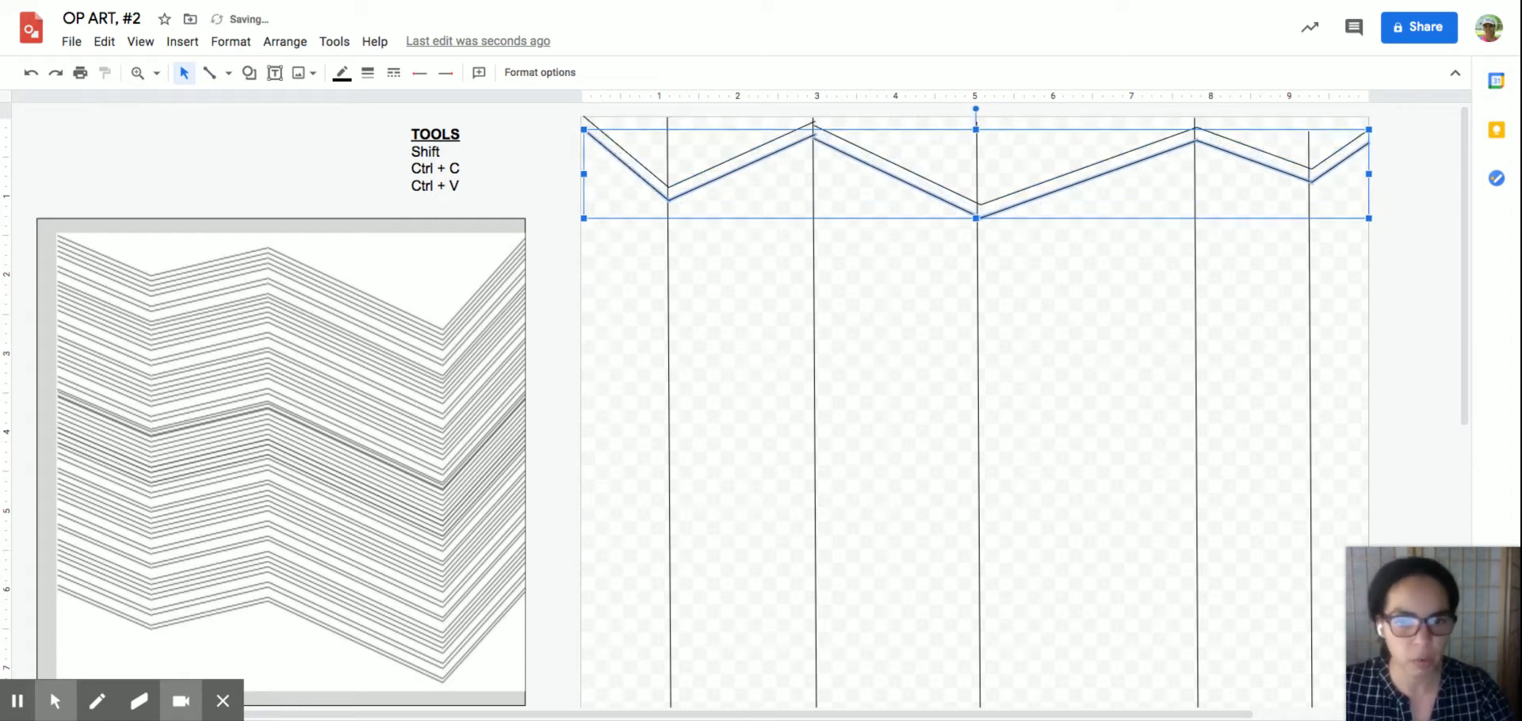
key(Left)
key(Right)
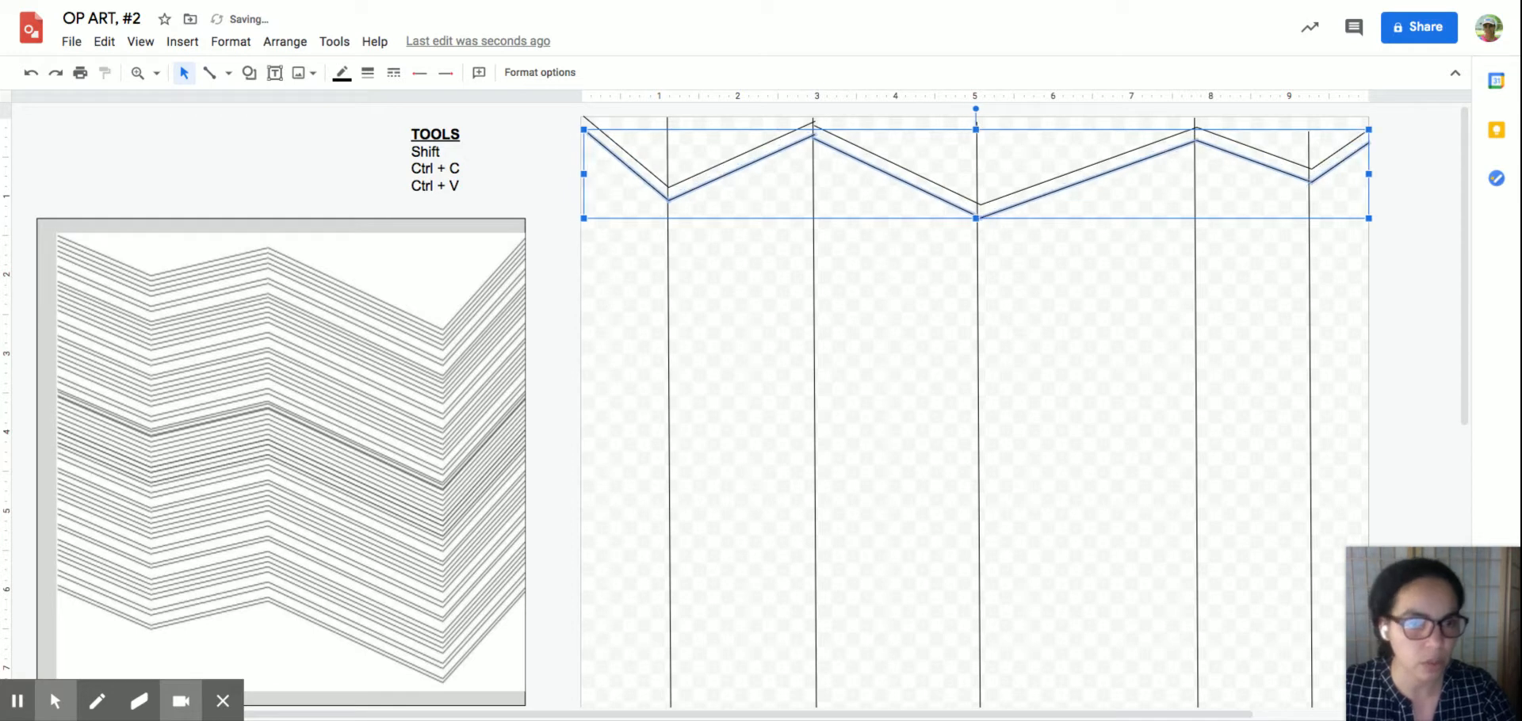
key(Up)
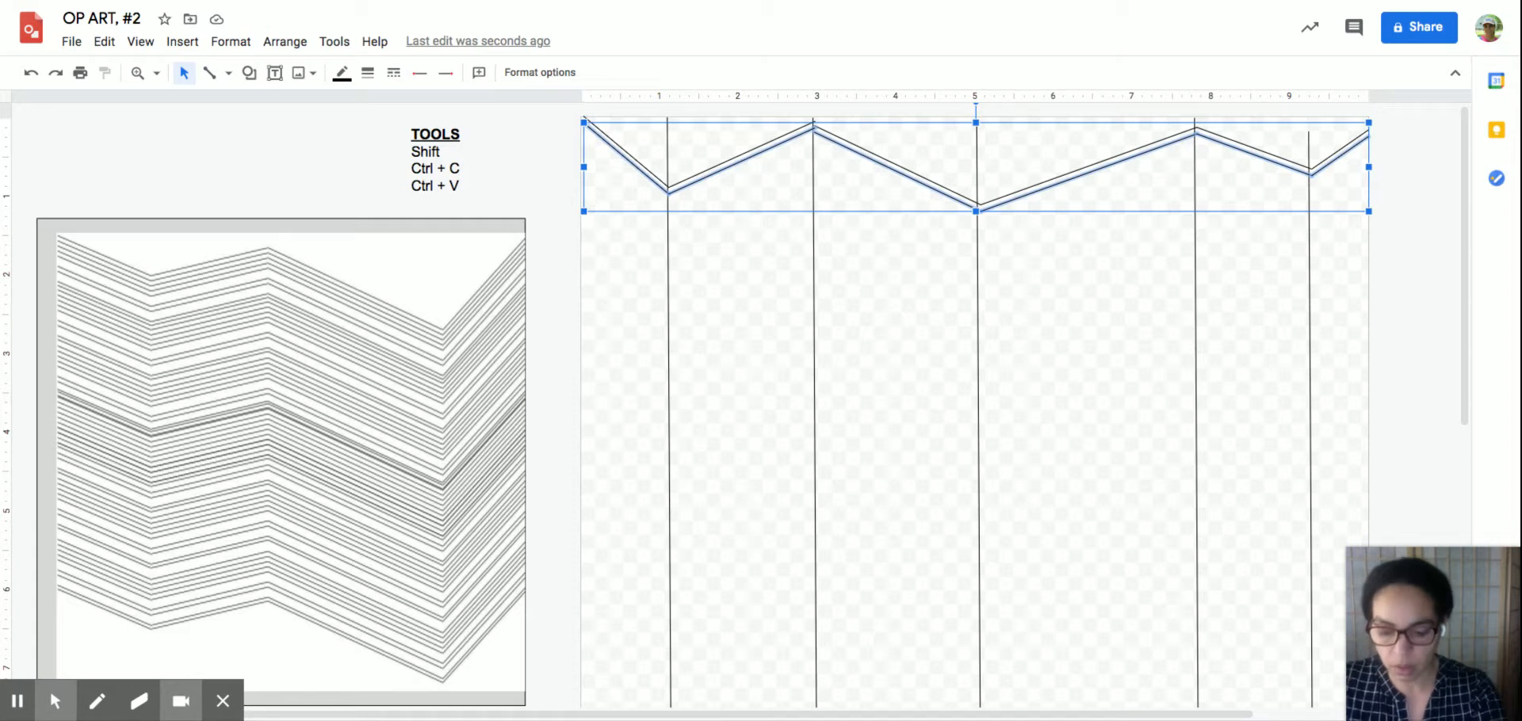
- Paste a third zigzag row and align it closely below the second, with its corners on the vertical lines
key(ctrl+v)
key(Left)
key(Left)
key(Left)
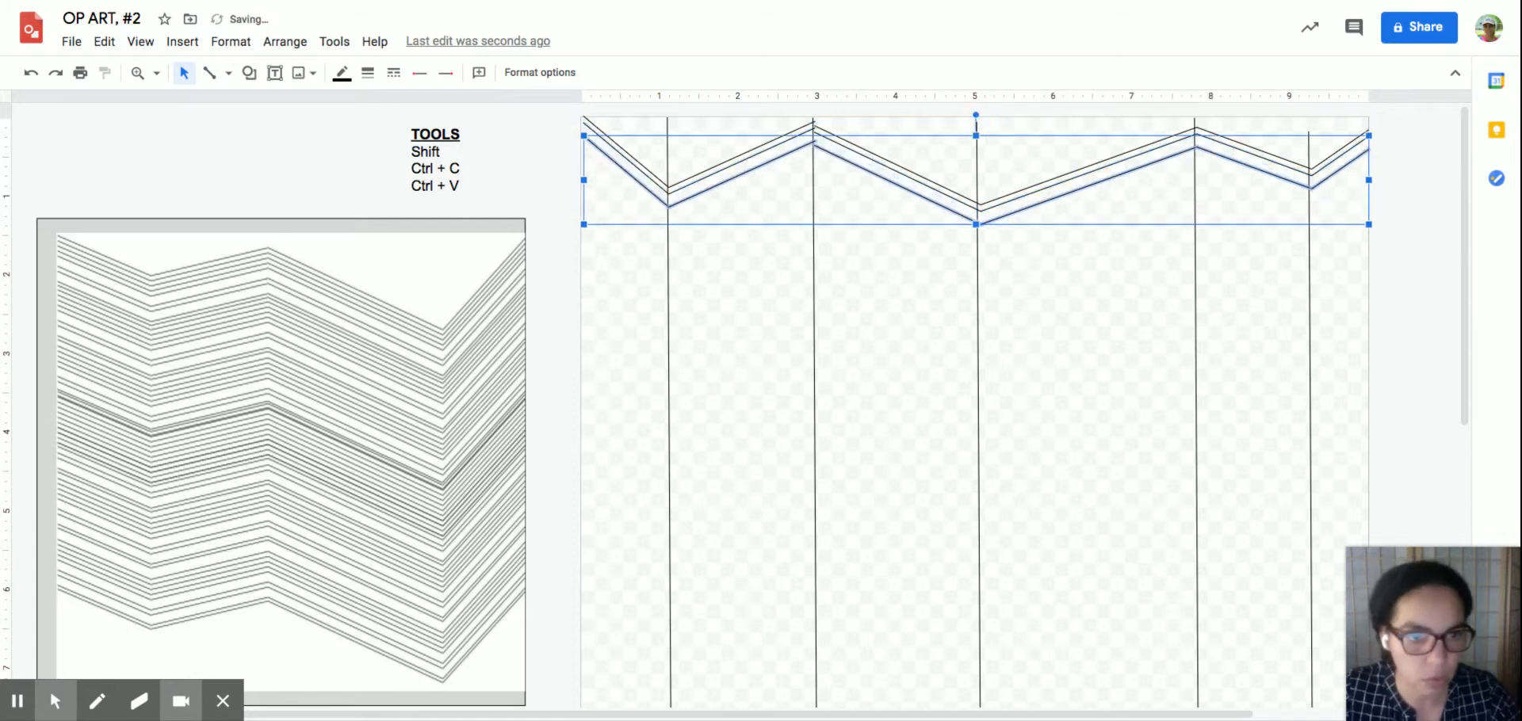
key(Up)
key(Right)
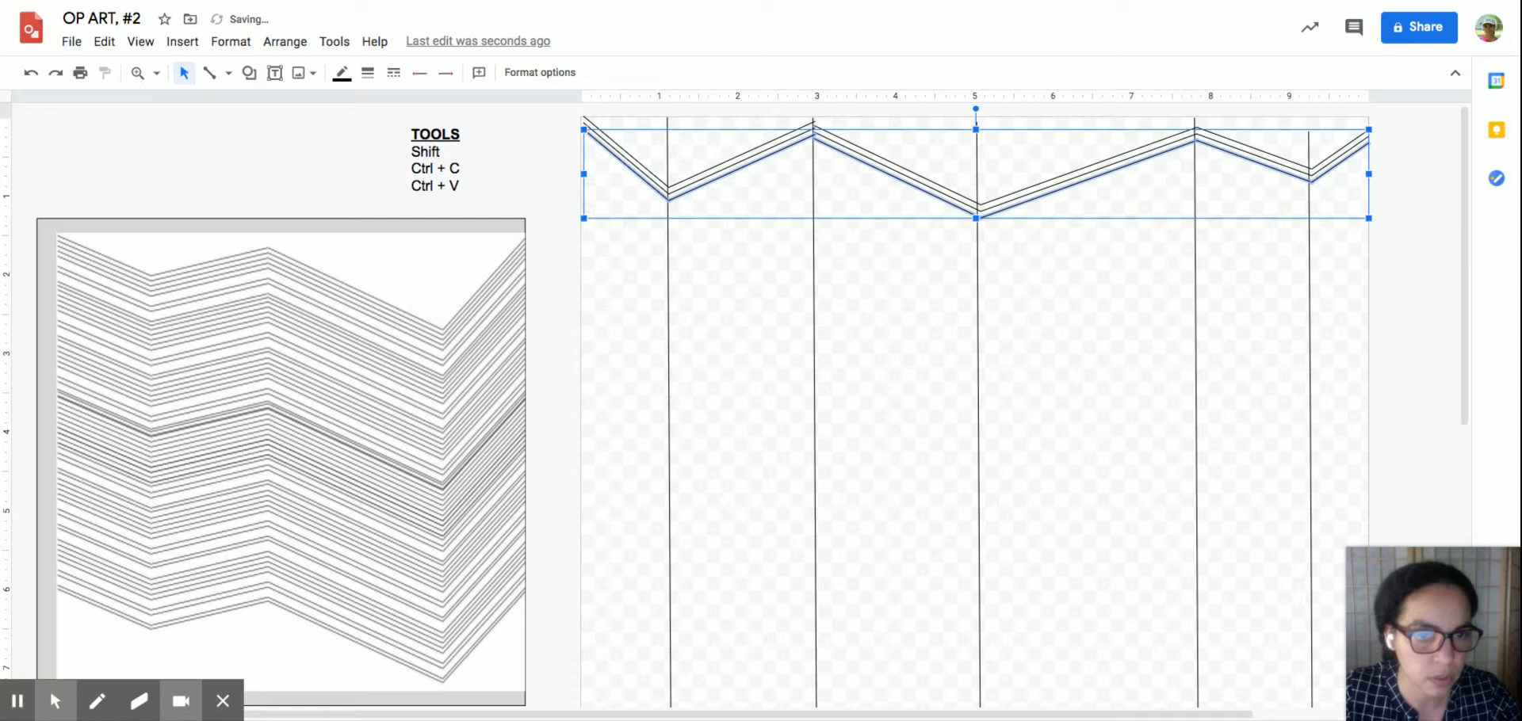
- Paste a fourth and a fifth zigzag row, evenly spaced below the third, with their corners on the vertical lines
key(ctrl+v)
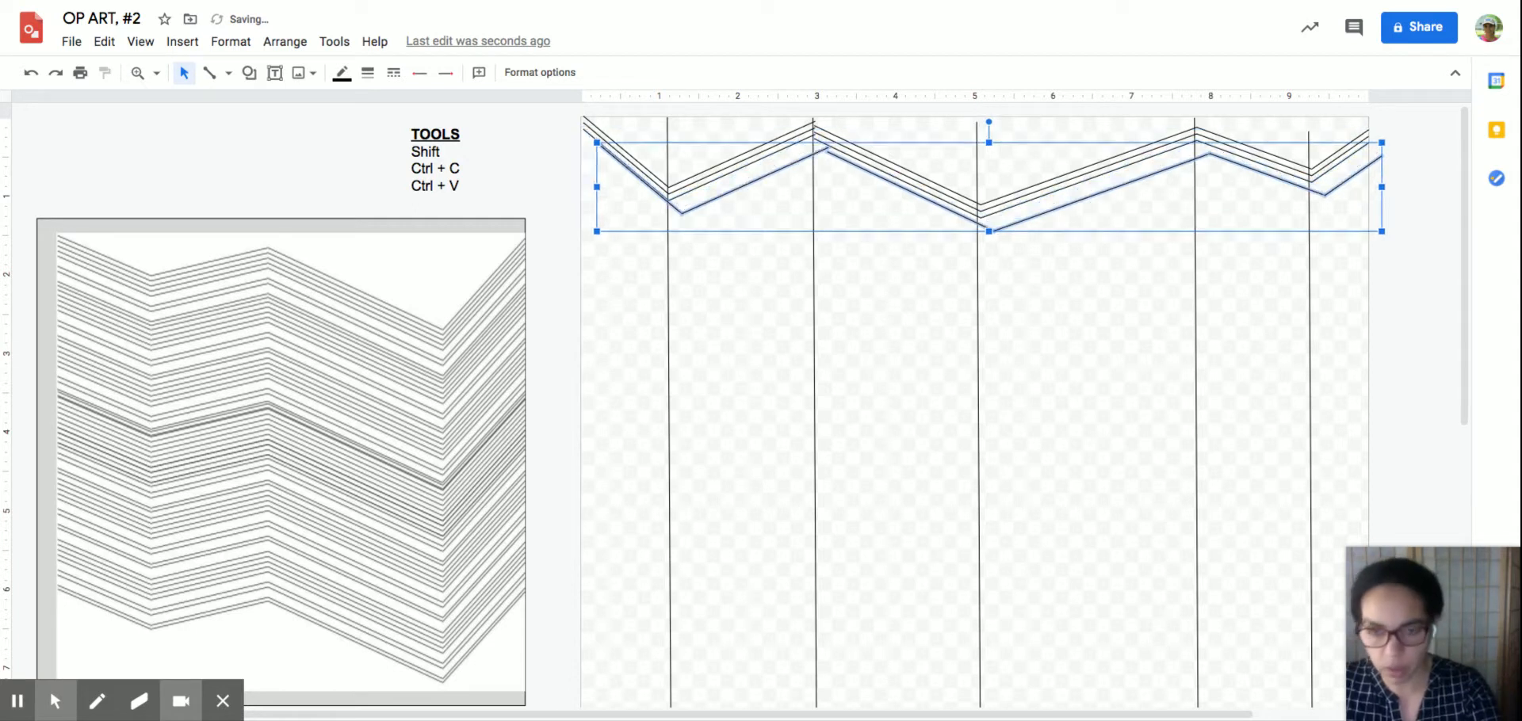
key(Left)
key(Left)
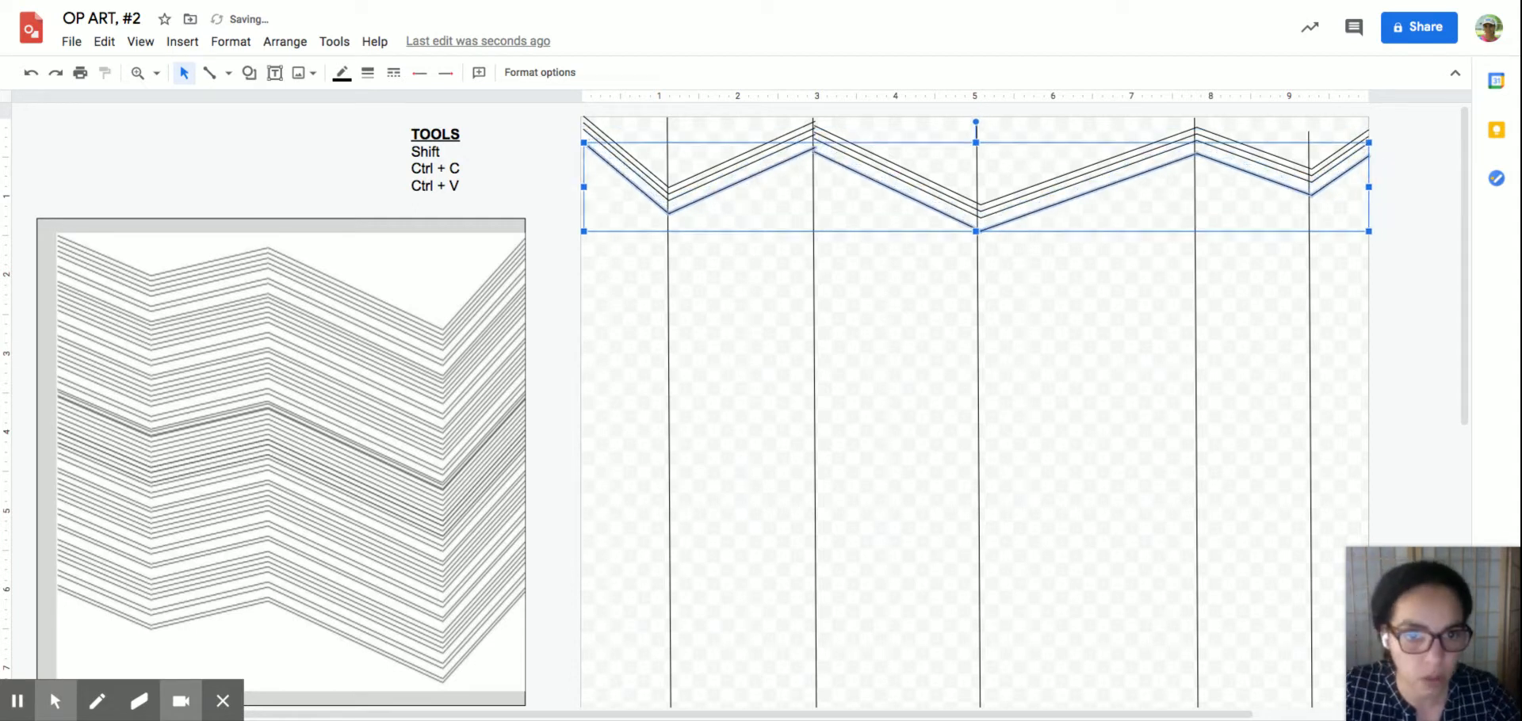
key(Up)
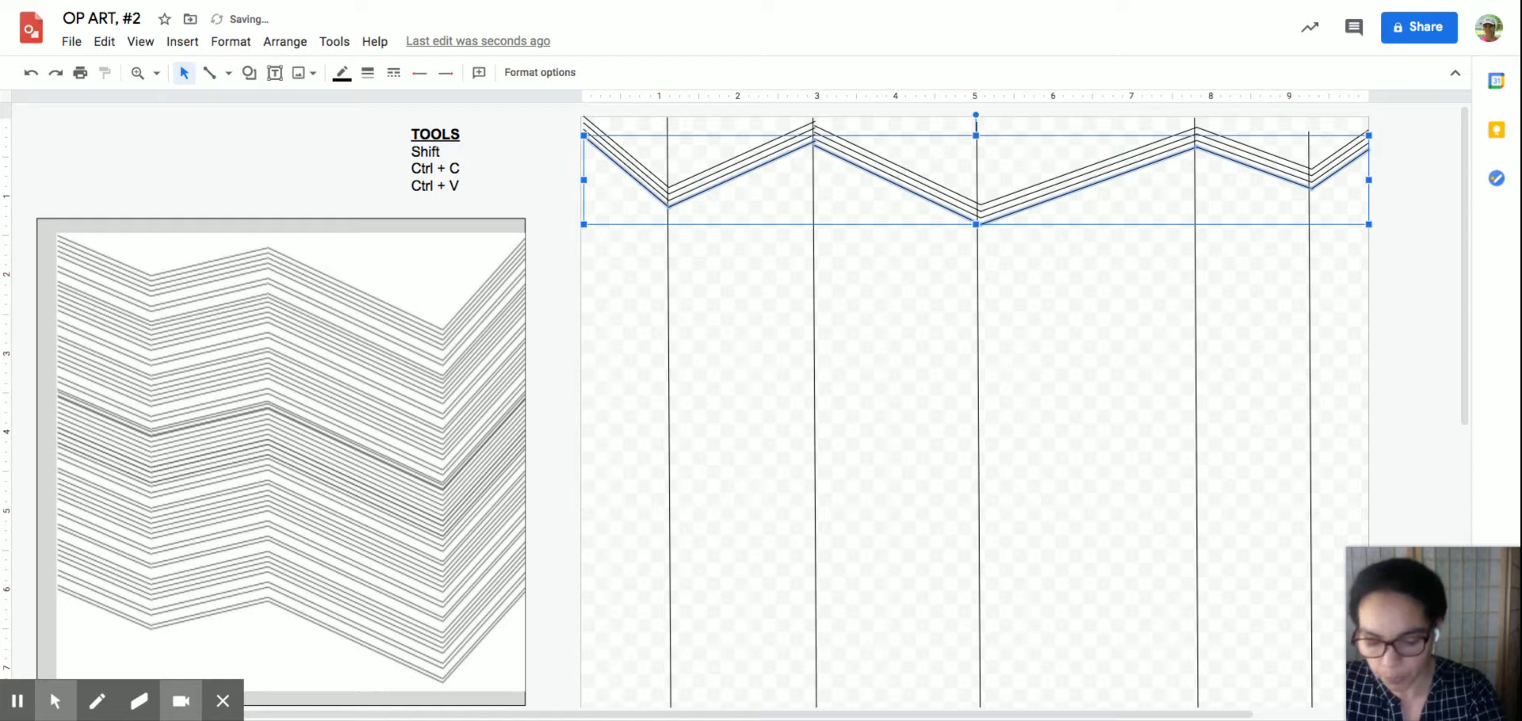
key(ctrl+v)
key(Down)
key(Left)
key(Left)
key(Up)
key(Up)
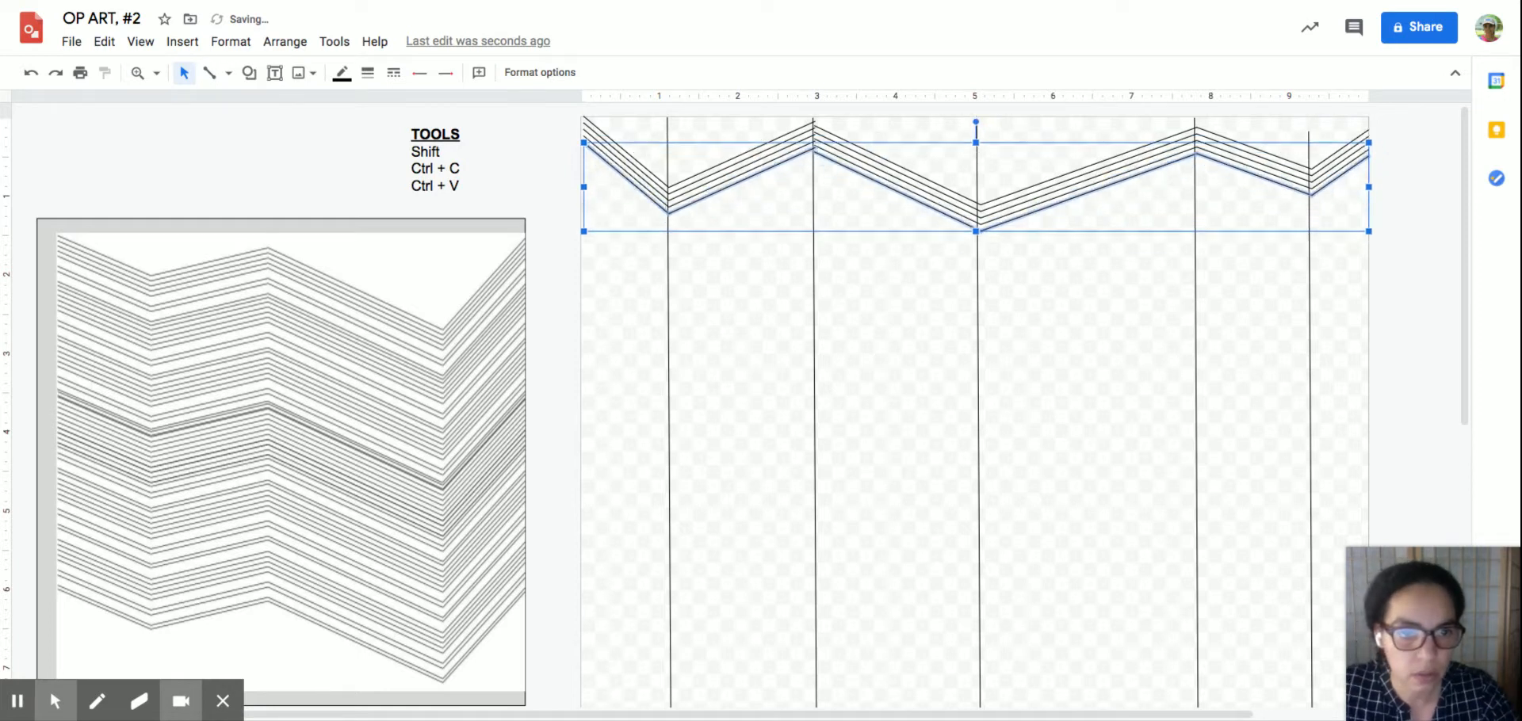
- Add a sixth and a seventh zigzag row at the same spacing, aligning their corners with the vertical lines
key(ctrl+v)
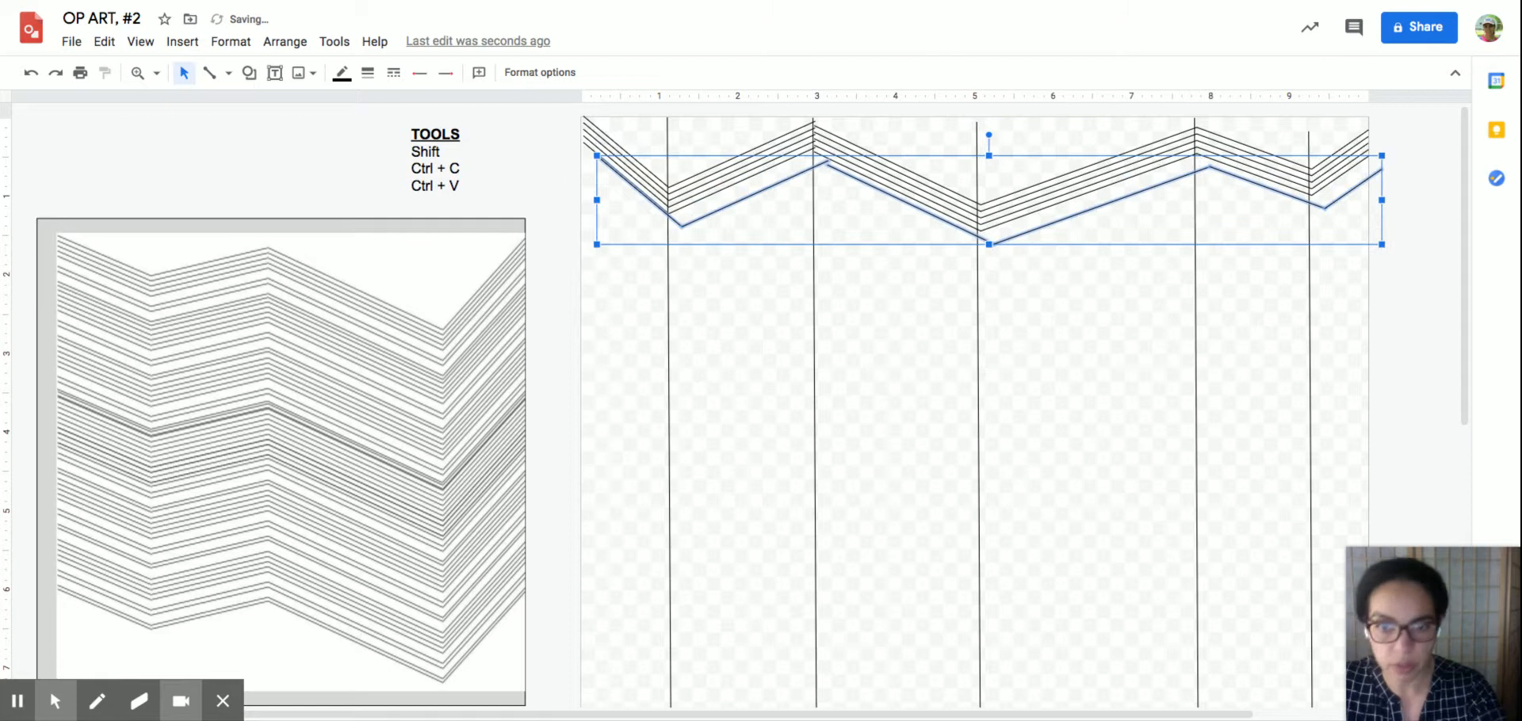
key(Left)
key(Left)
key(Up)
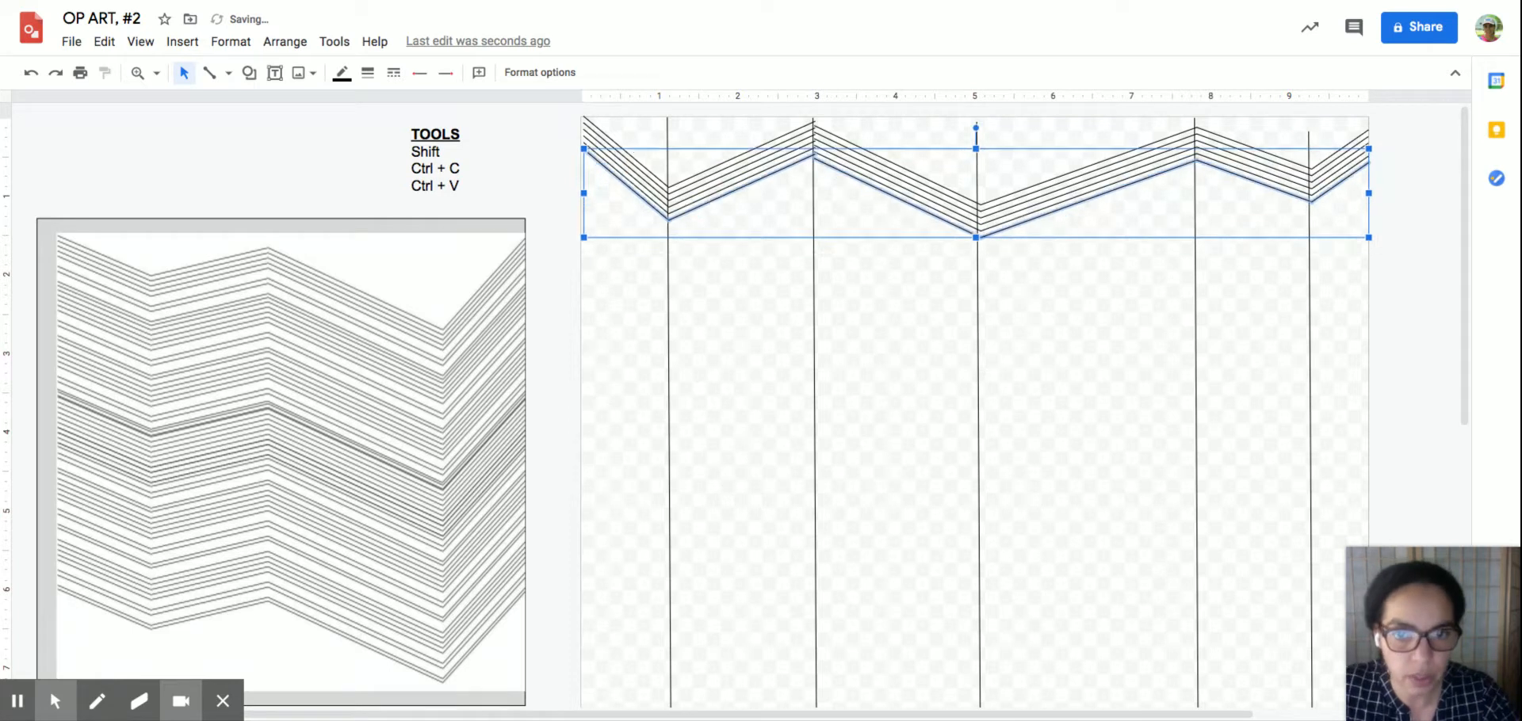
key(ctrl+v)
key(Left)
key(Left)
key(Up)
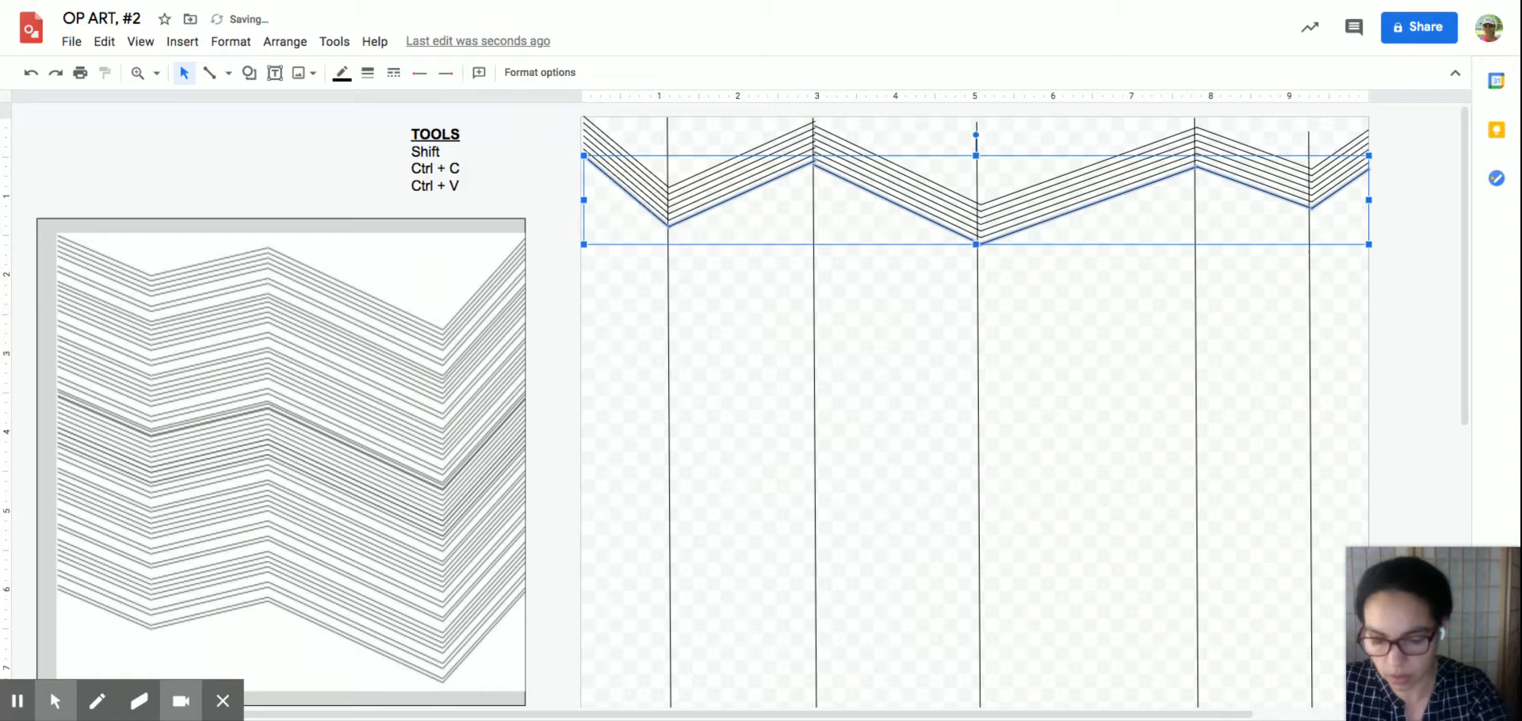
- Paste an eighth and a ninth zigzag row closely below the seventh, keeping the spacing and corner alignment
key(ctrl+v)
key(Left)
key(Left)
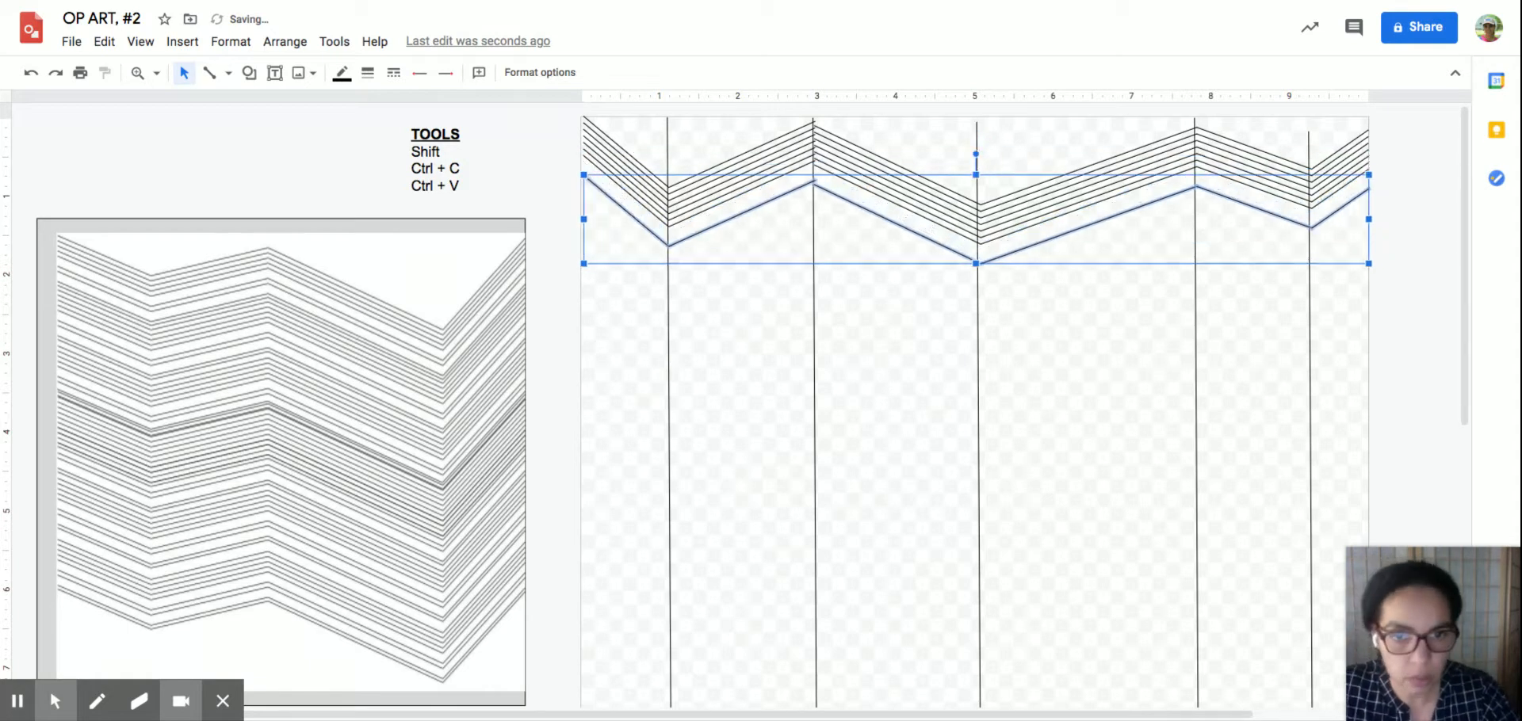
key(Up)
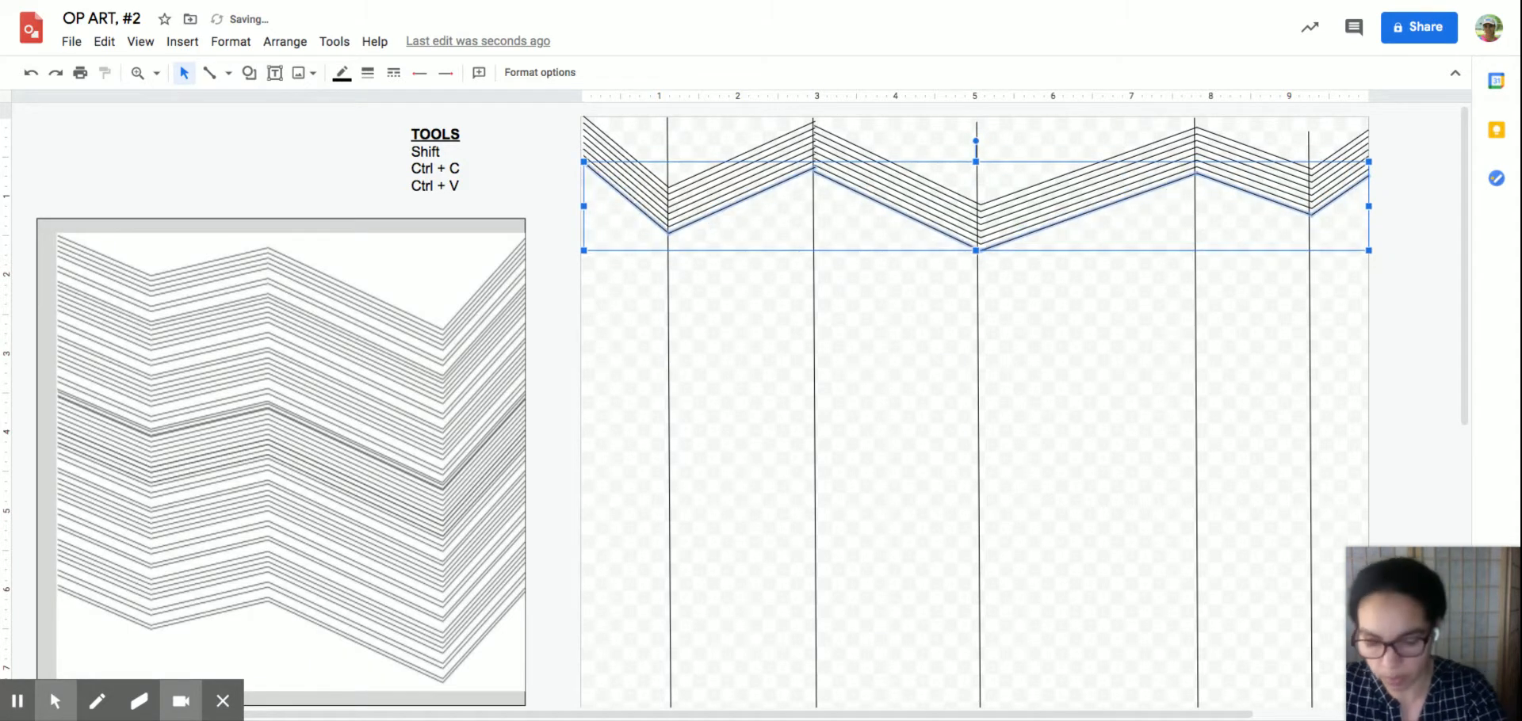
key(ctrl+v)
key(Down)
key(Left)
key(Left)
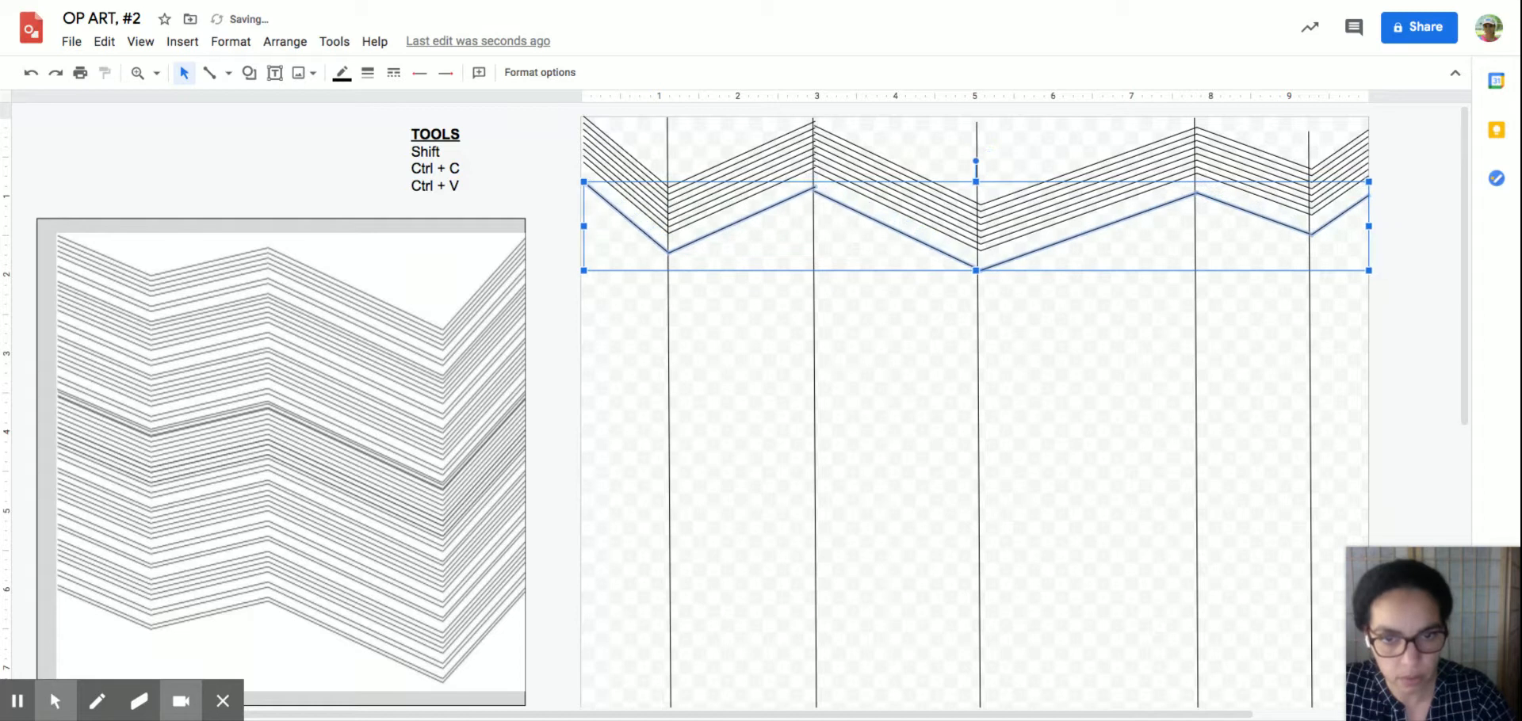
key(Up)
key(Up)
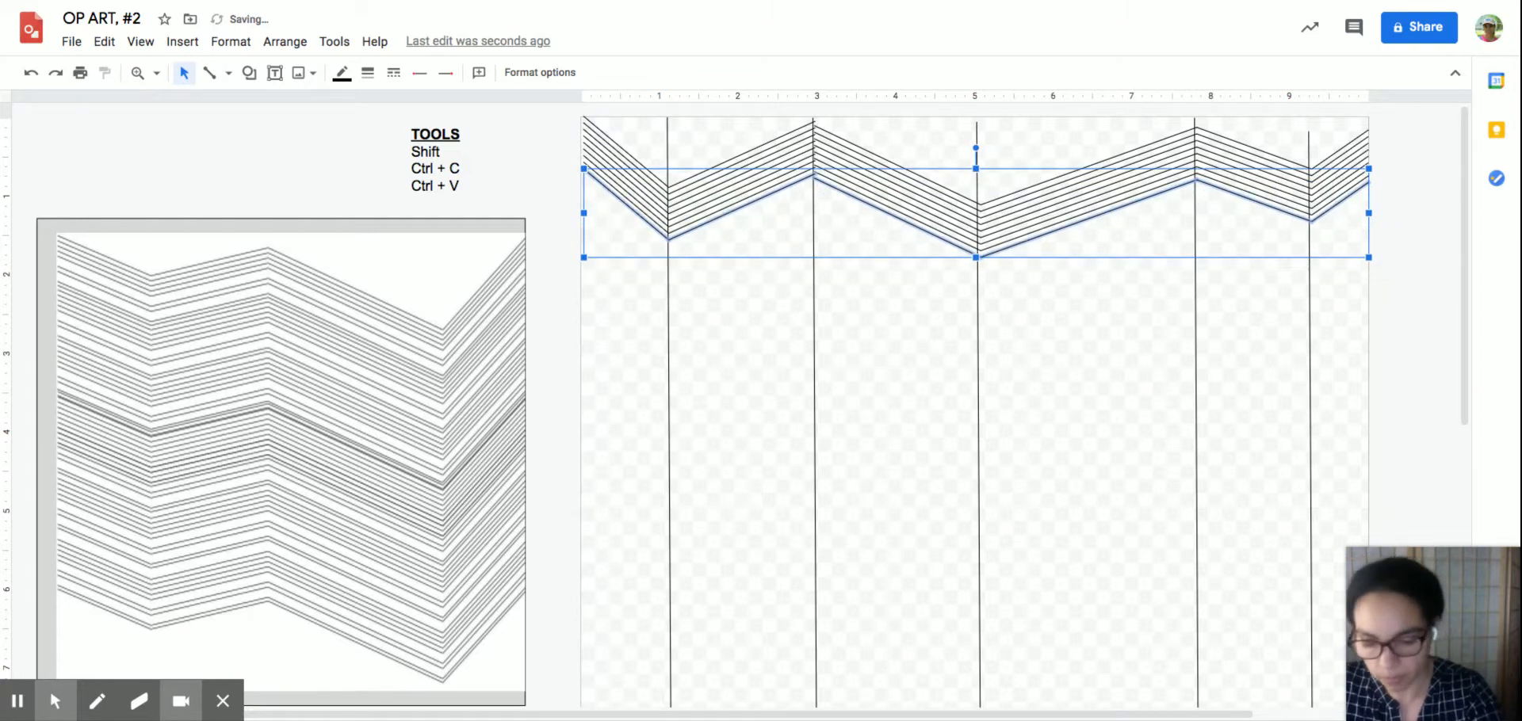
- Paste a tenth and an eleventh zigzag row at the same close spacing, with their corners on the vertical lines
key(ctrl+v)
key(Left)
key(Left)
key(Up)
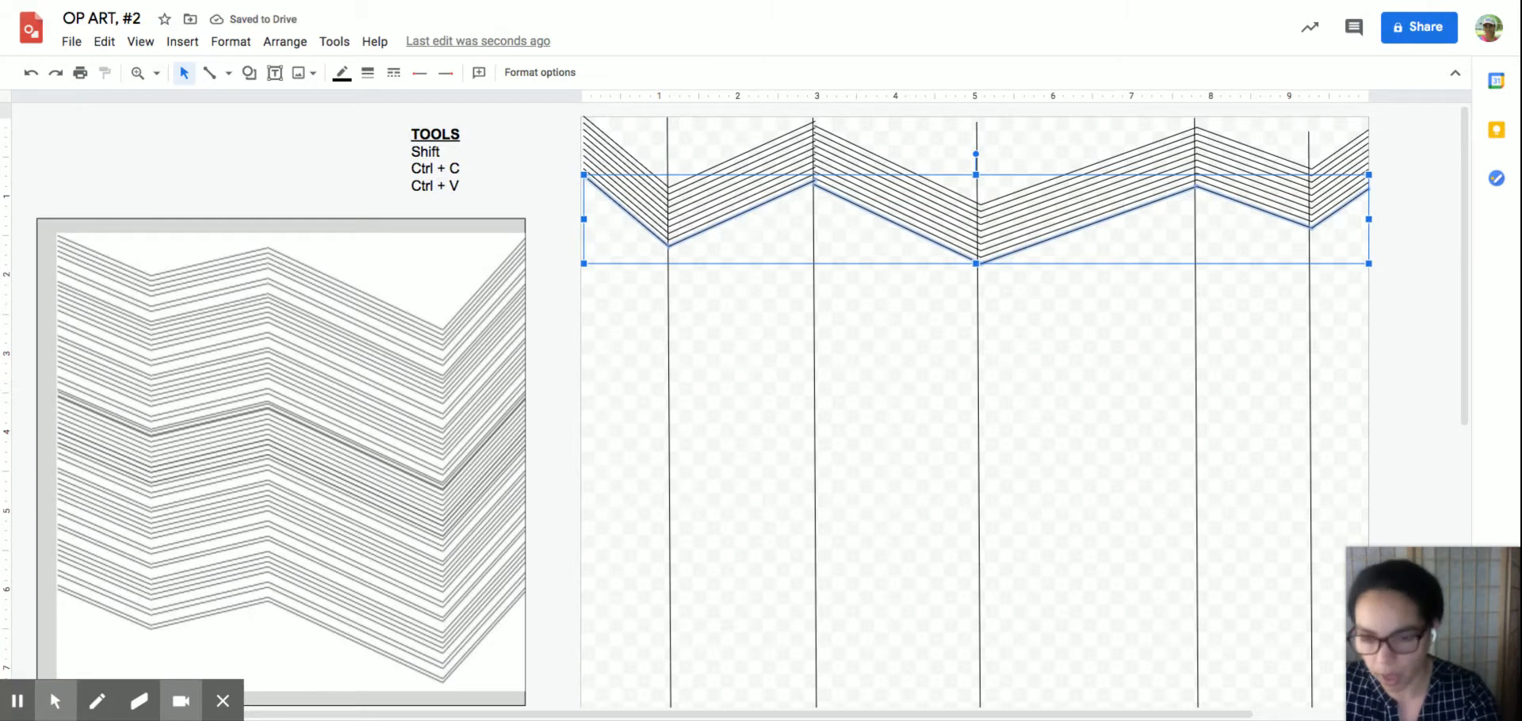
key(ctrl+v)
key(Left)
key(Left)
key(Up)
- Add a twelfth and a thirteenth zigzag row directly below, evenly spaced and aligned to the vertical lines
key(ctrl+v)
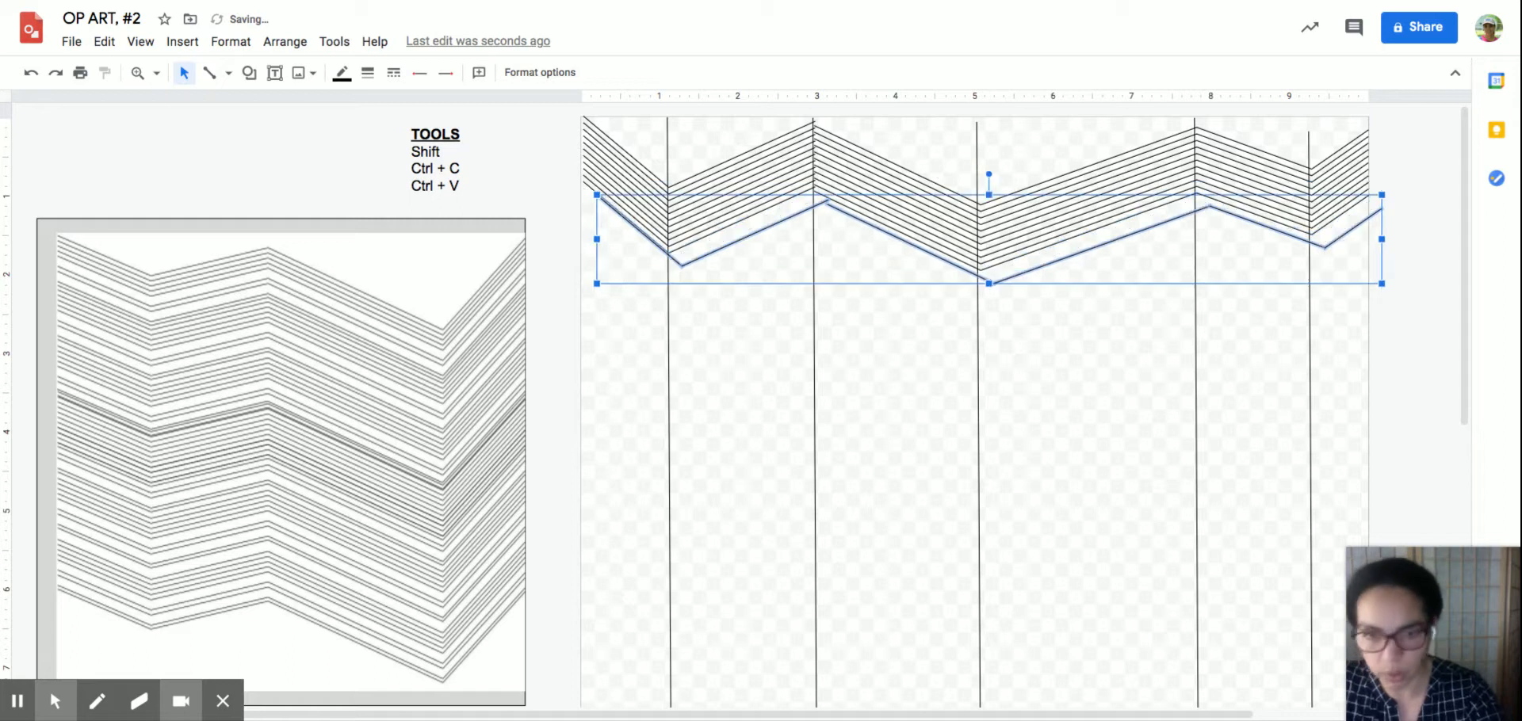
key(Left)
key(Left)
key(Up)
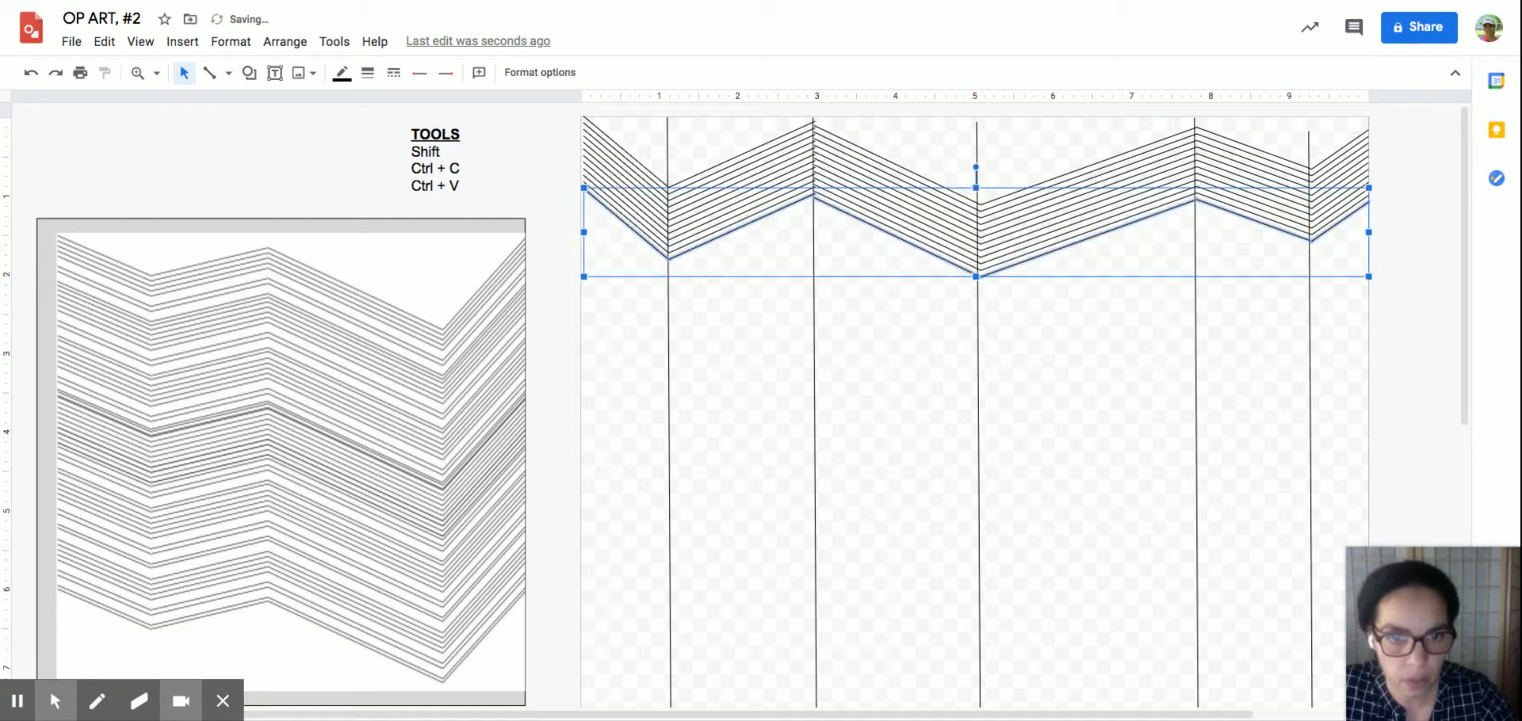
key(ctrl+v)
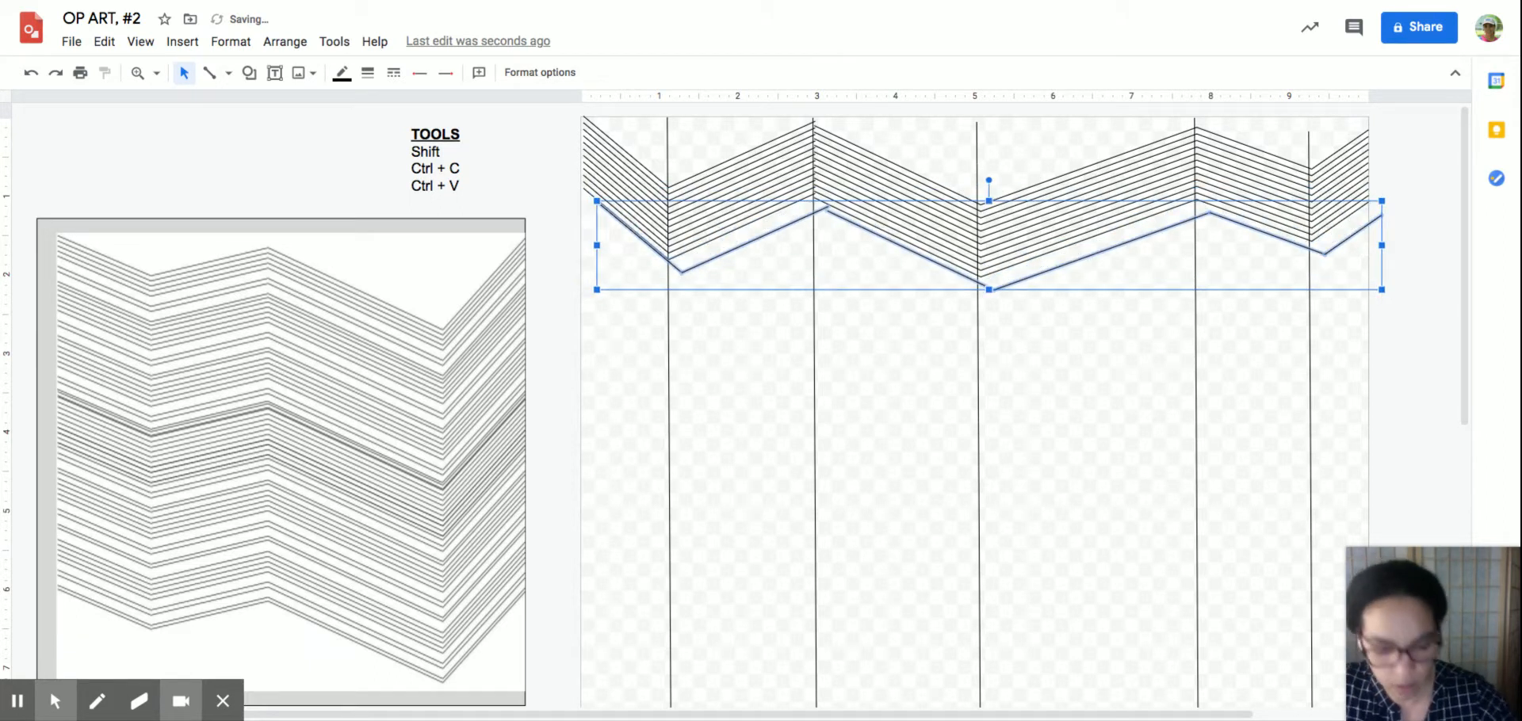
key(Left)
key(Left)
key(Up)
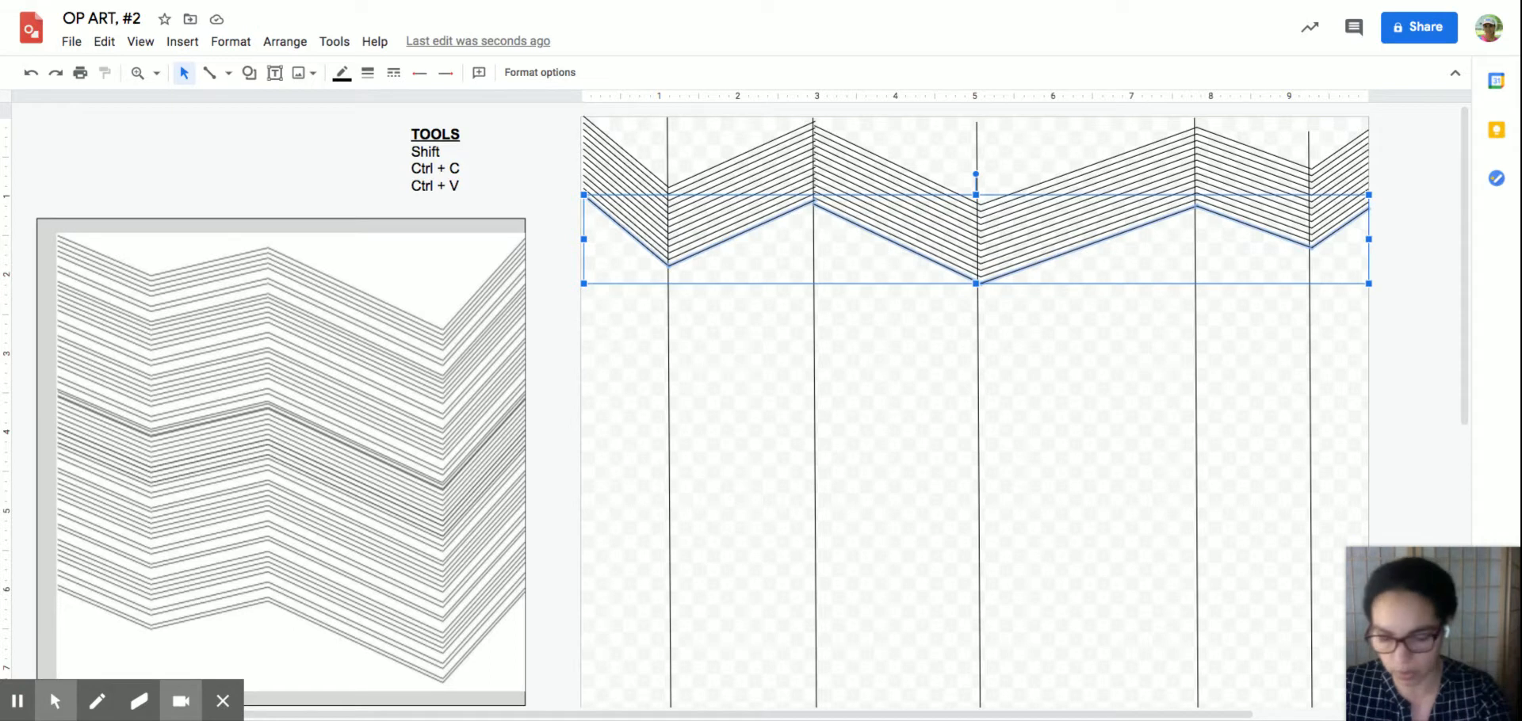
- Paste a fourteenth zigzag row and move it in small increments until it almost touches the thirteenth, then deselect it
key(ctrl+v)
key(Left)
key(Left)
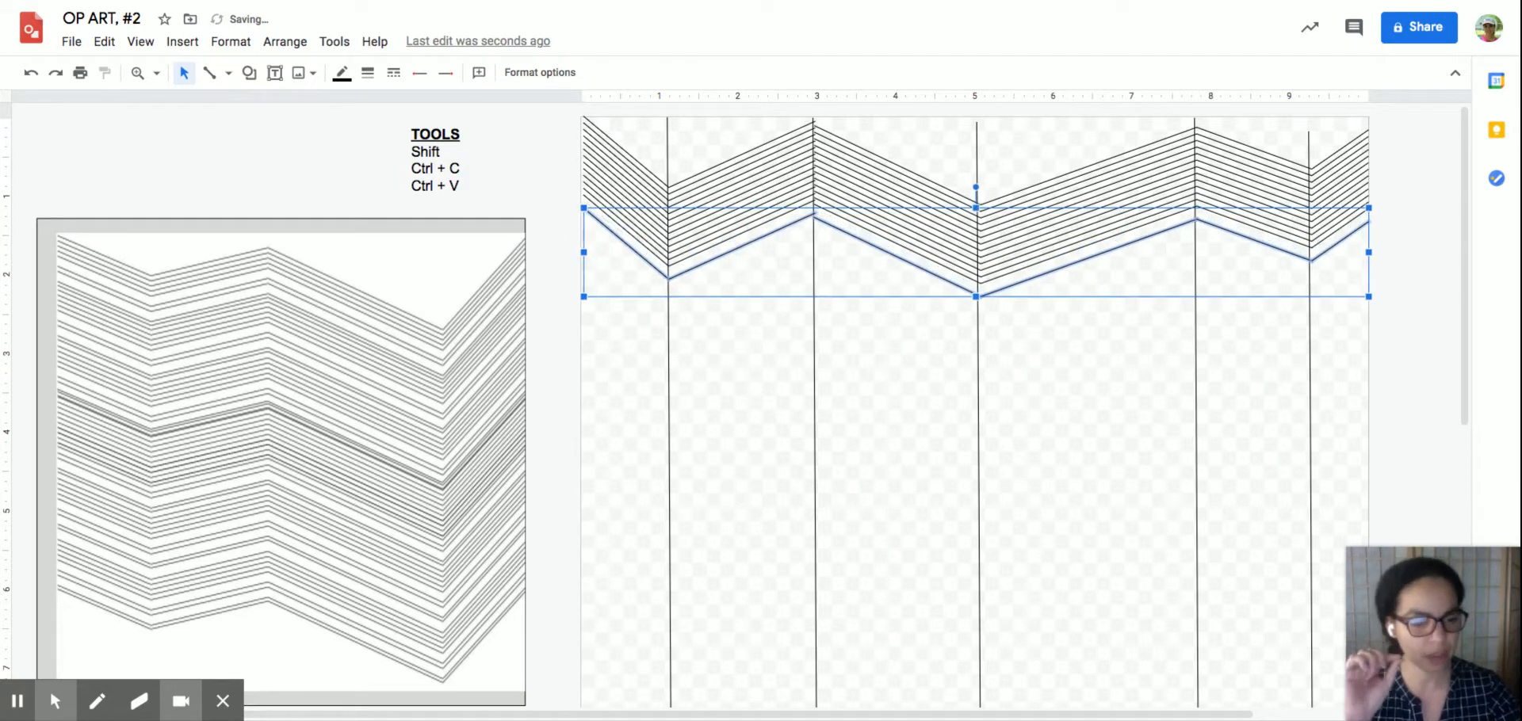
key(Up)
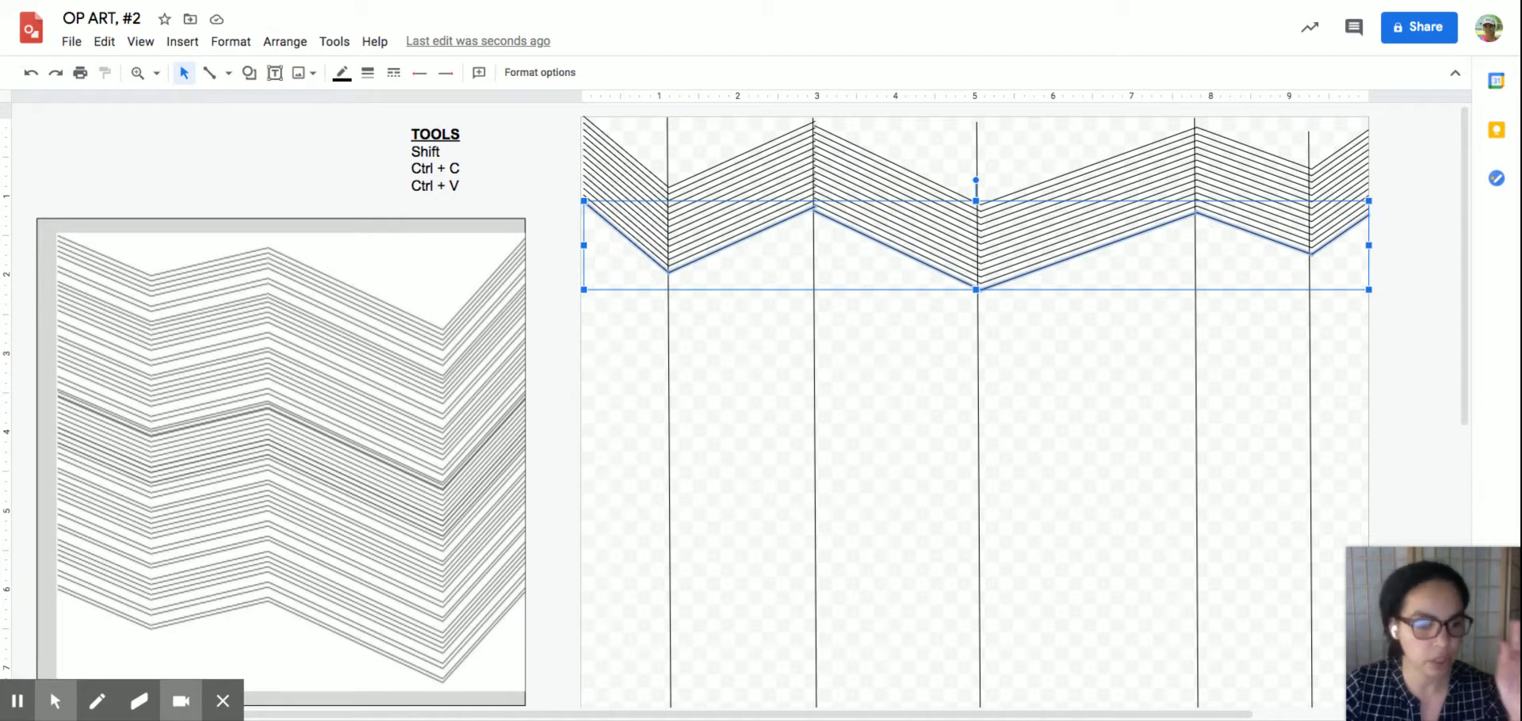
key(Up)
key(Up)
key(Up)
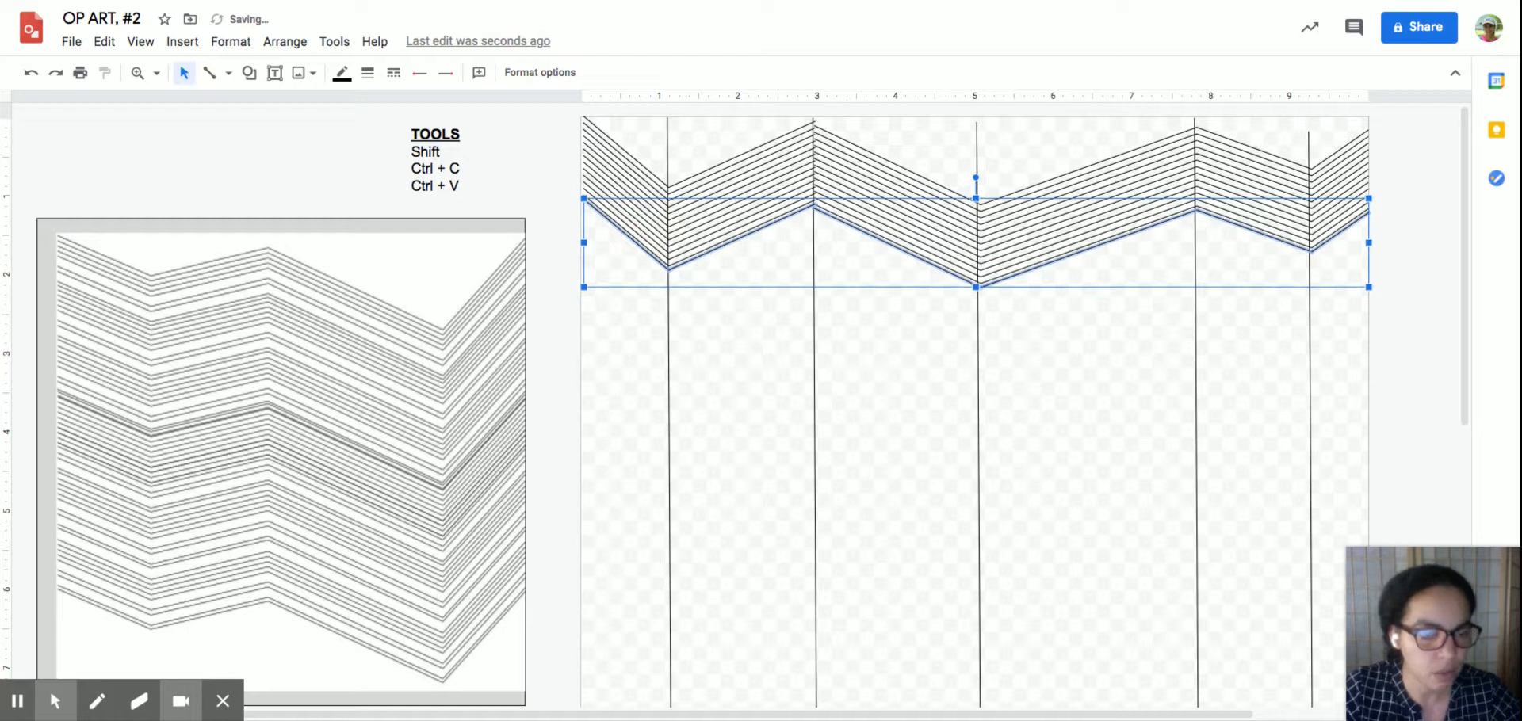
key(Up)
key(Up)
key(Up)
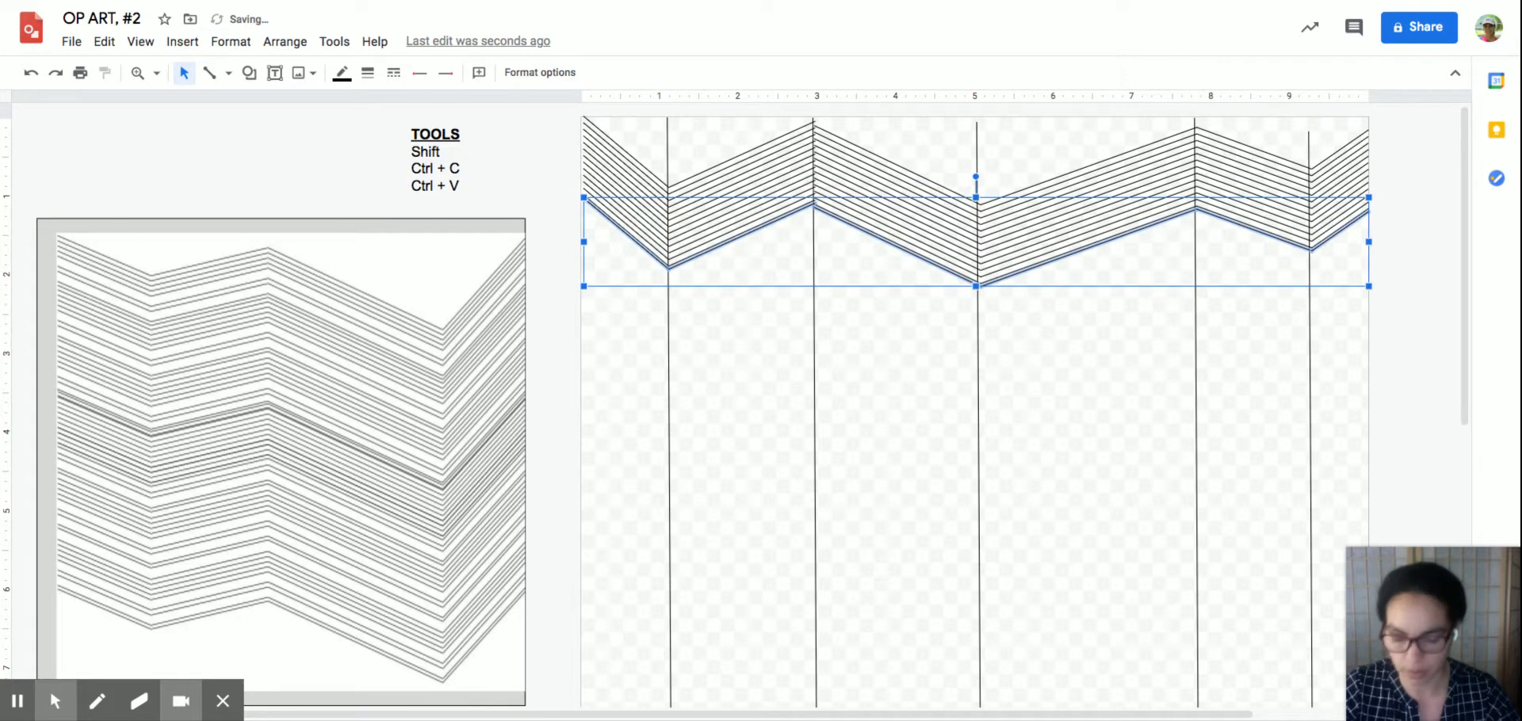
click(1401, 347)
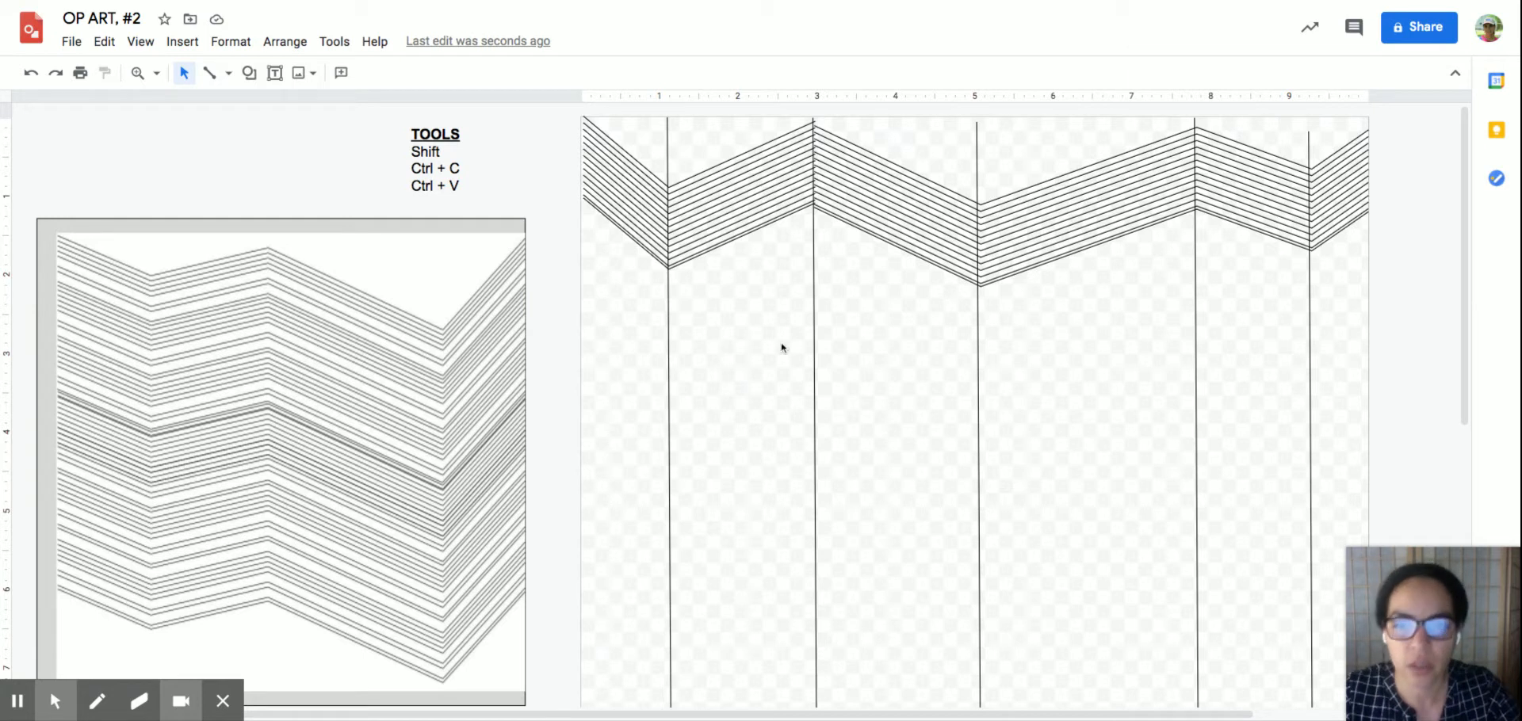
- Delete all five vertical guide lines, keeping only the zigzag rows
click(669, 359)
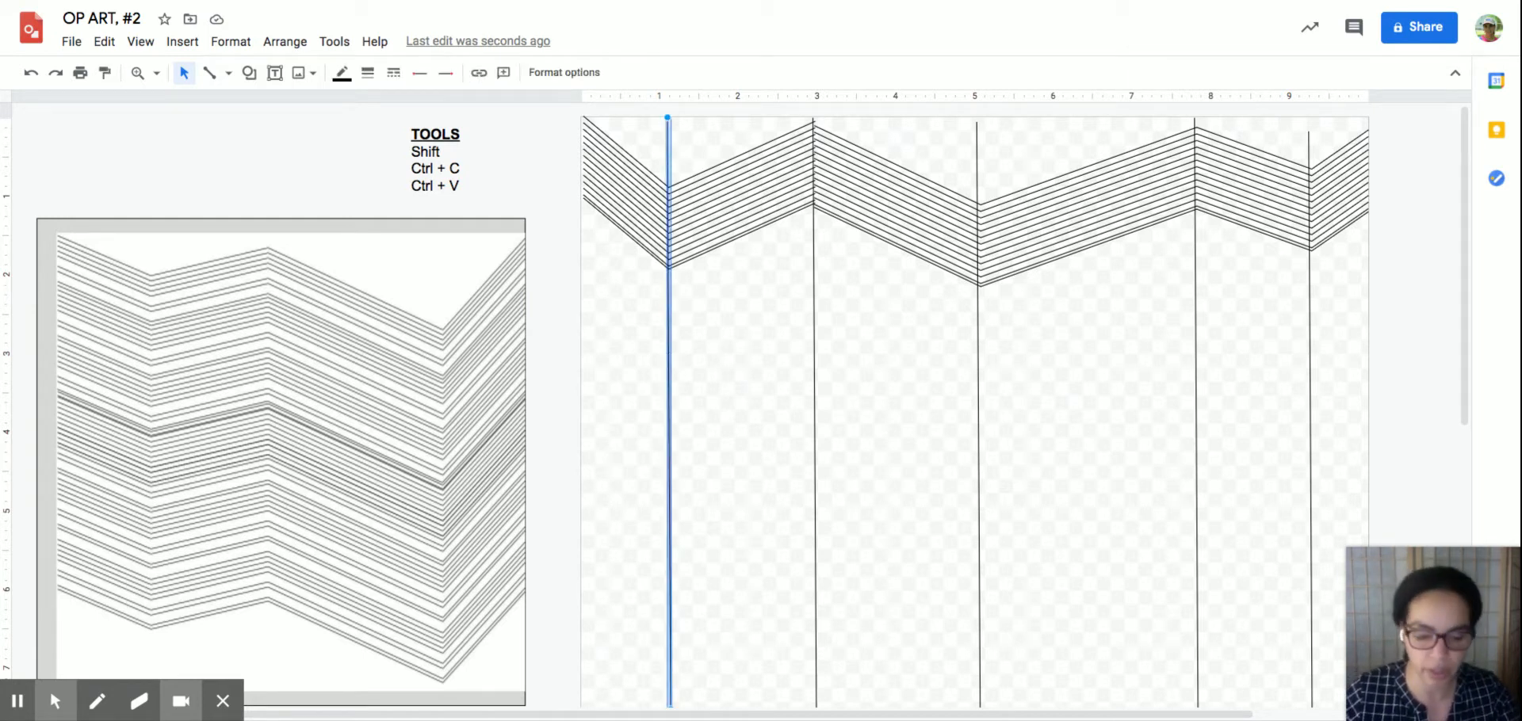
key(Delete)
click(811, 361)
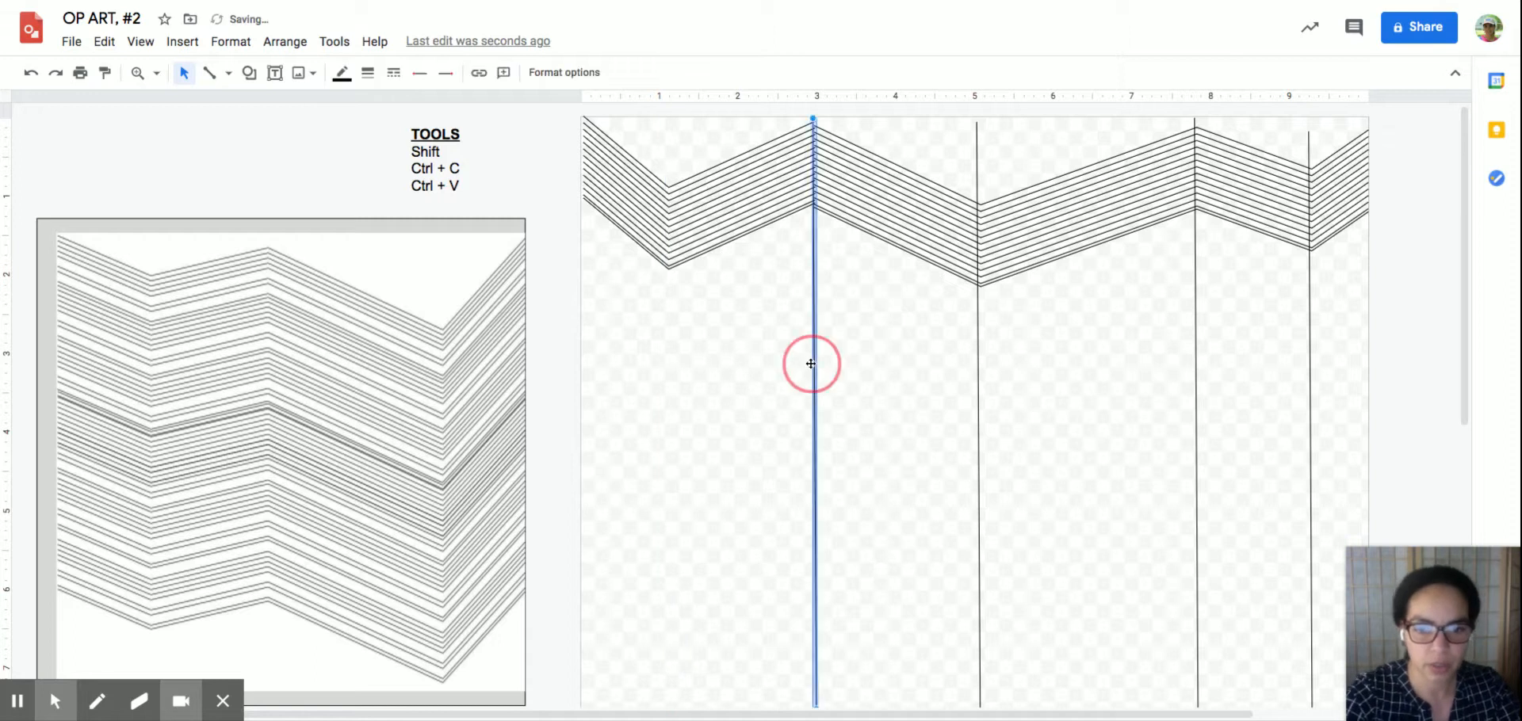
key(Delete)
click(975, 372)
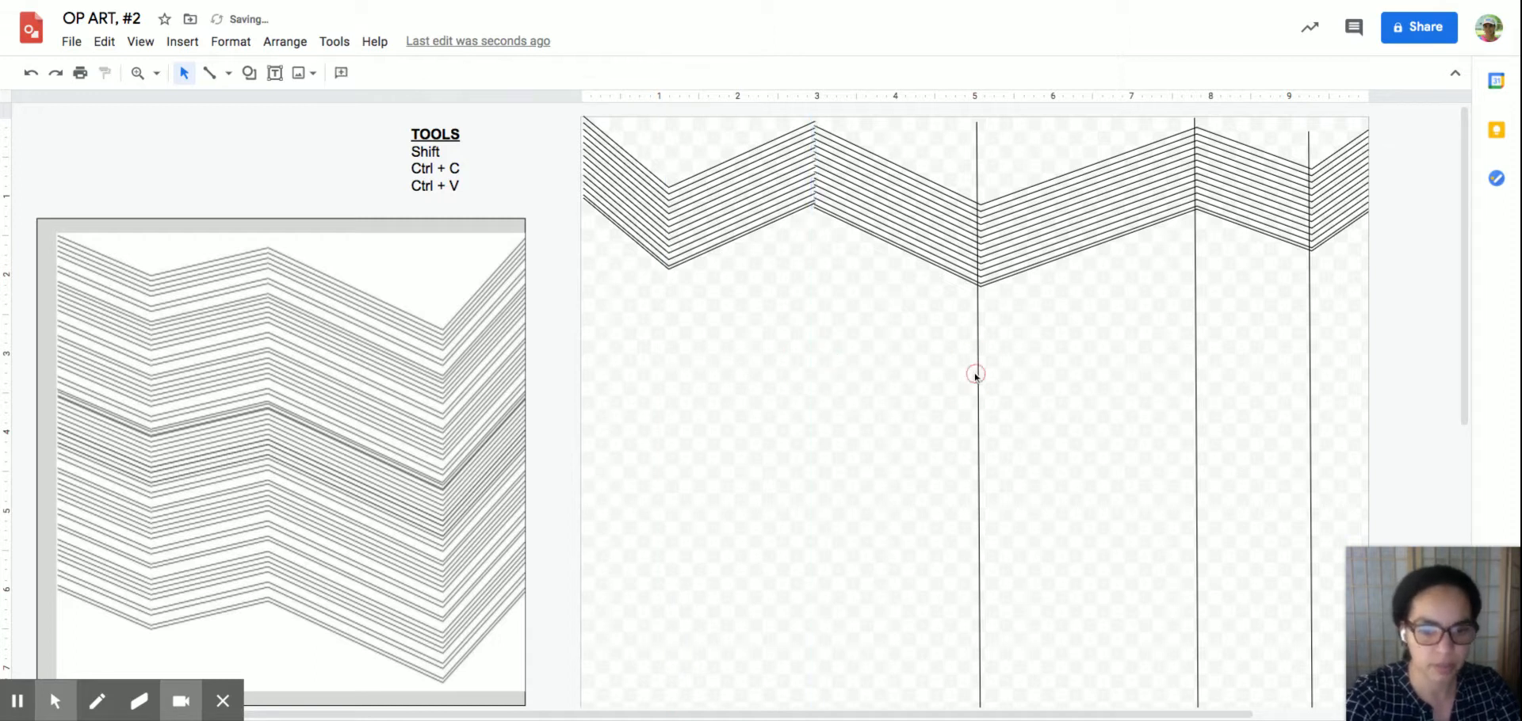
key(Delete)
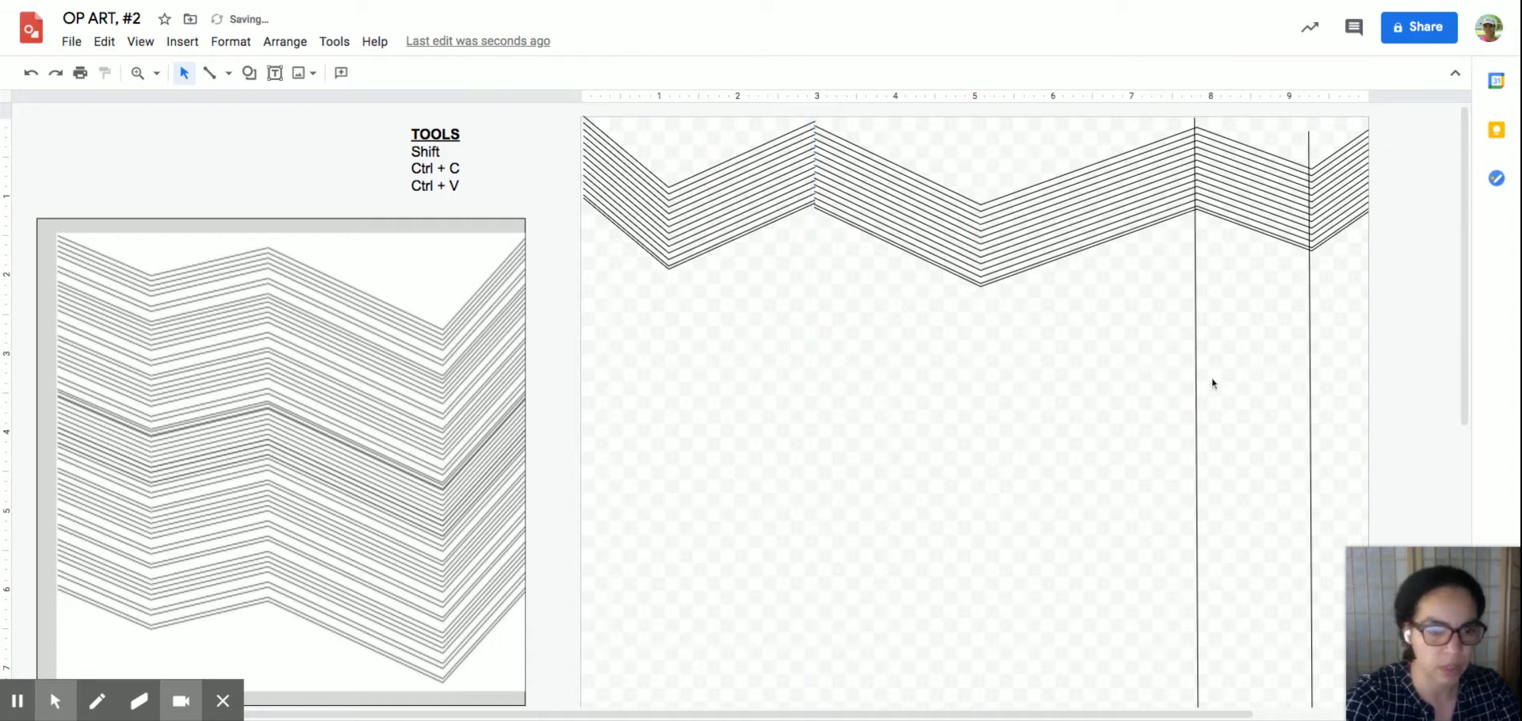
click(1195, 386)
key(Delete)
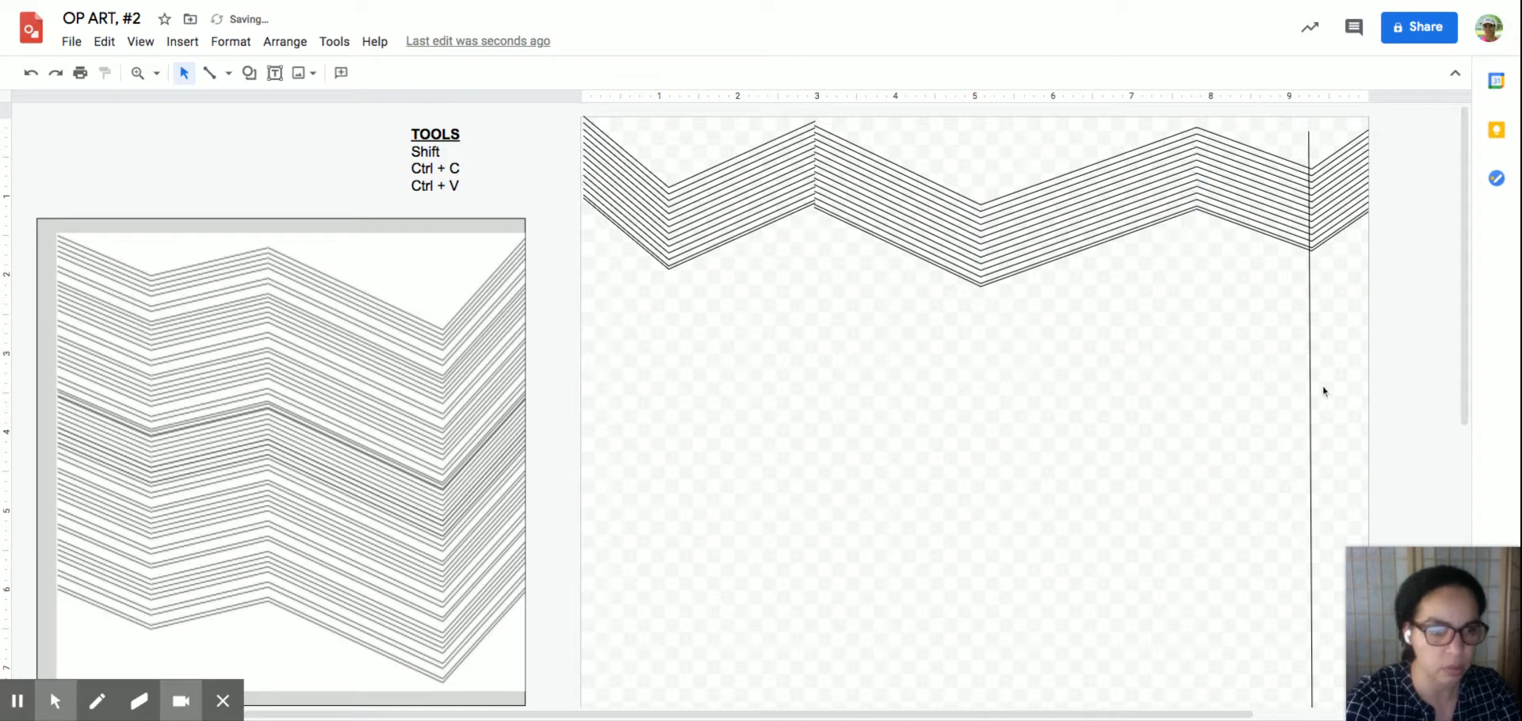
click(1309, 390)
key(Delete)
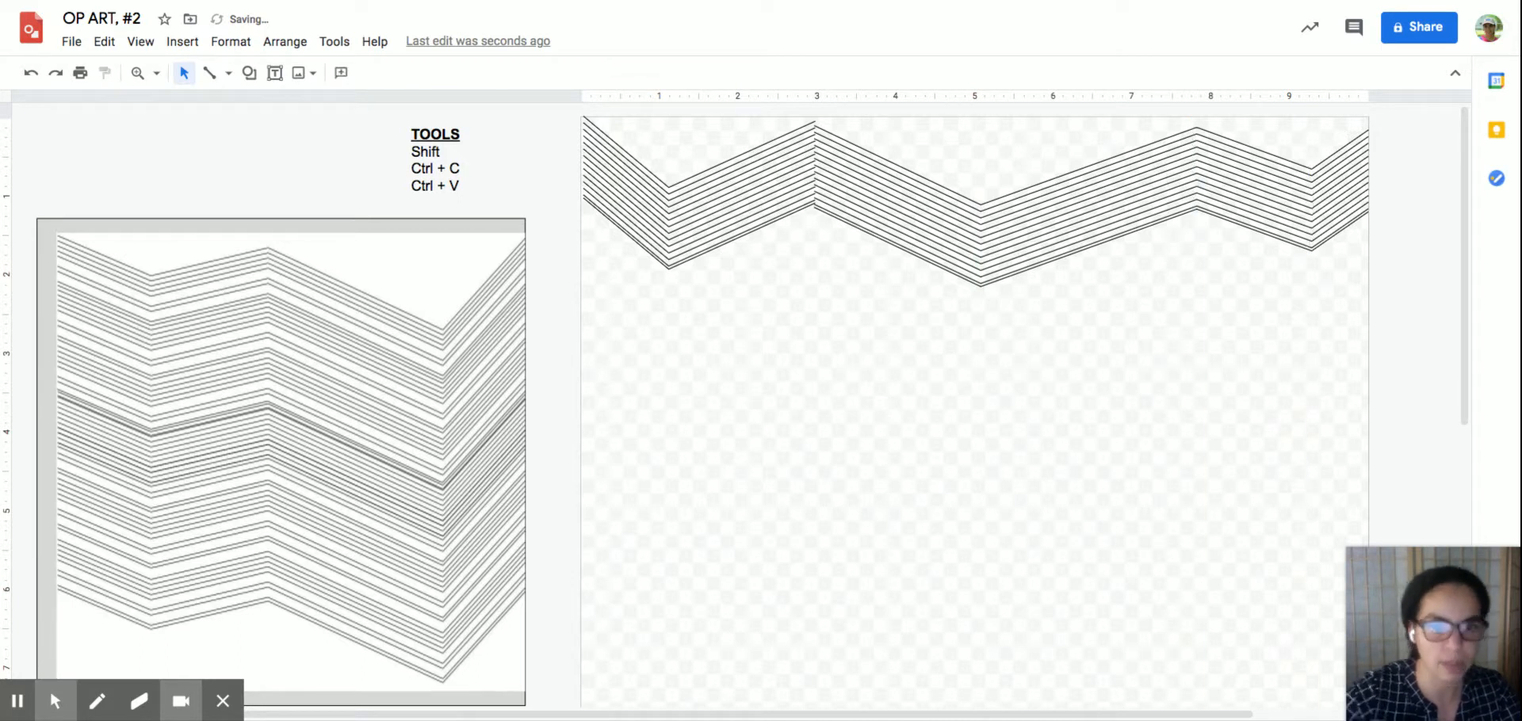
- Duplicate the whole block of fourteen zigzag rows and place the copy directly below the original, aligned with its corners
drag(1337, 279, 642, 155)
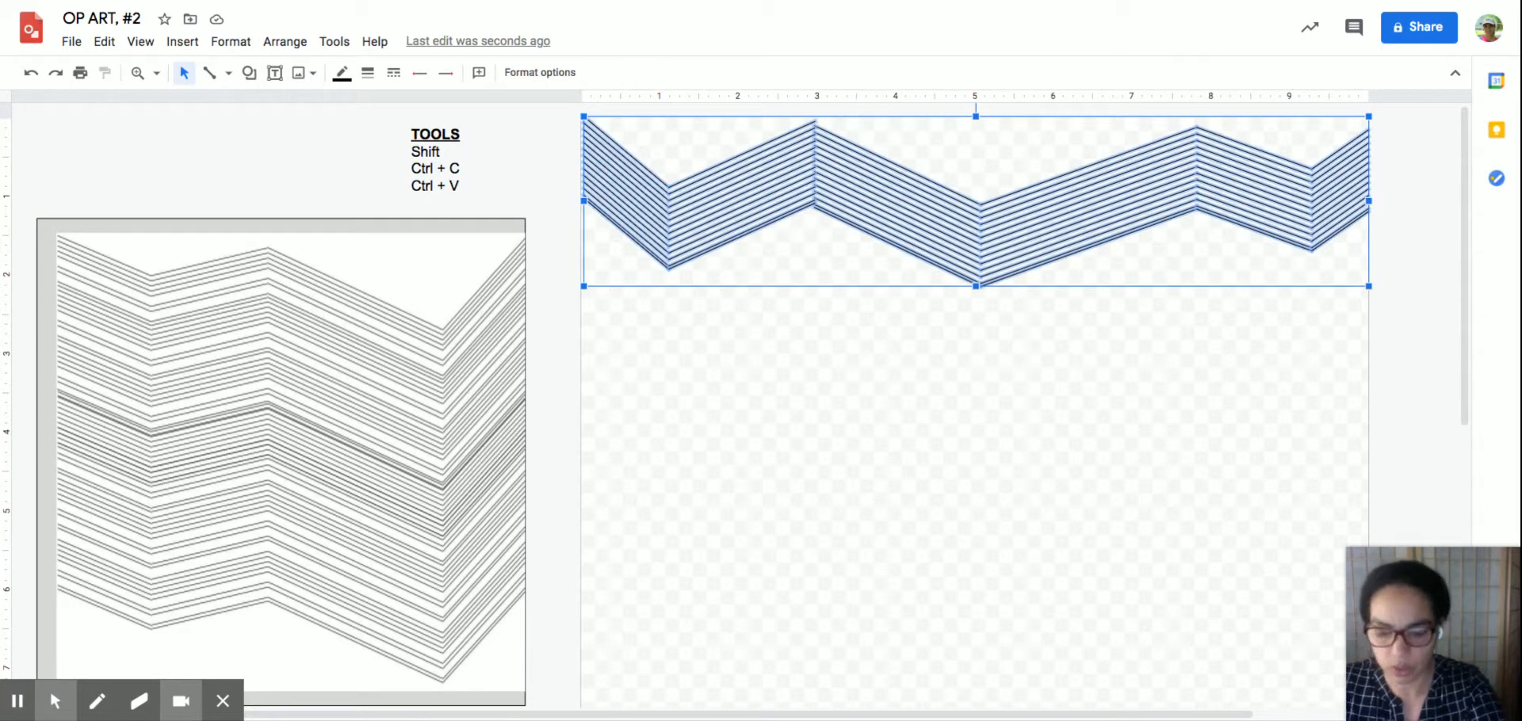
key(ctrl+v)
key(Down)
key(Down)
key(Down)
key(Down)
key(Down)
key(Down)
key(Down)
key(Down)
key(Down)
key(Down)
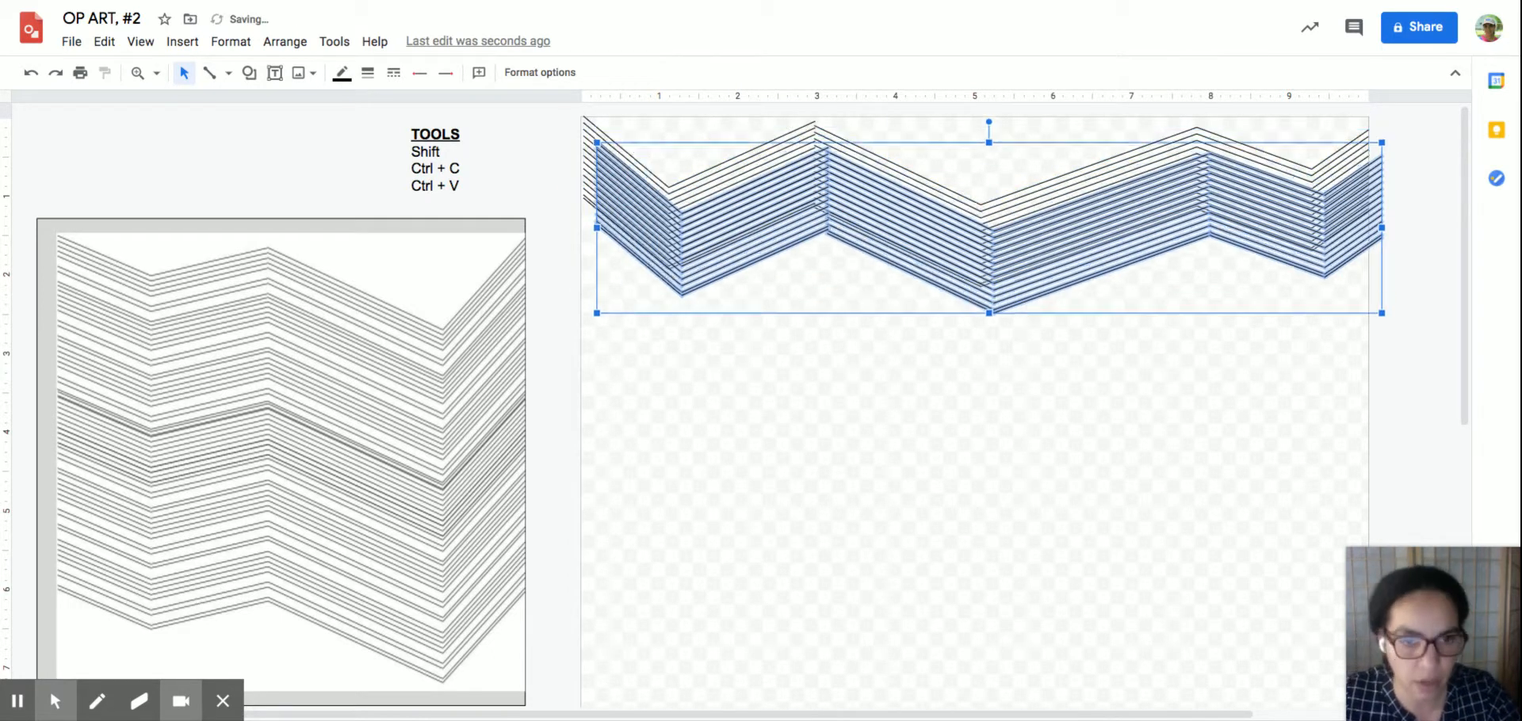
key(Down)
key(Down)
key(Down)
key(Left)
key(Left)
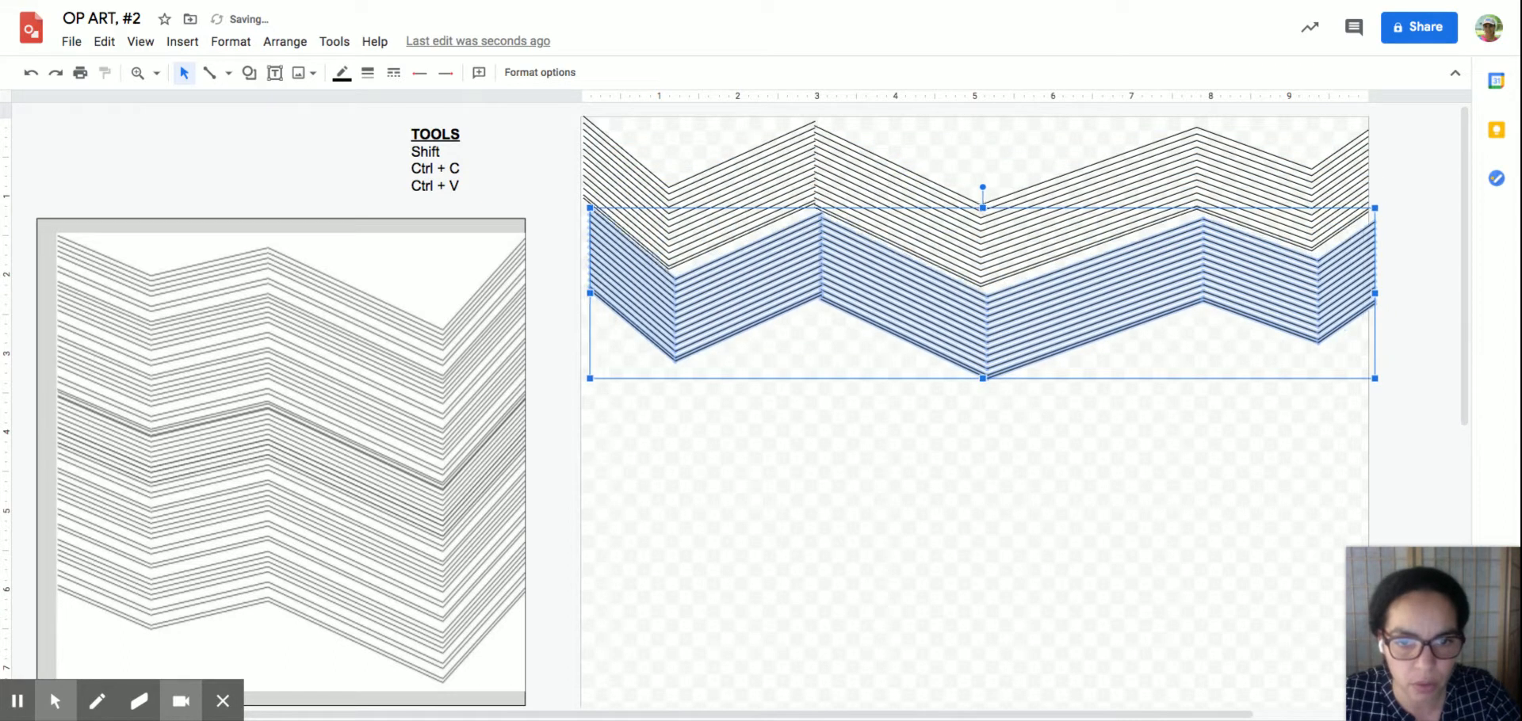
key(Up)
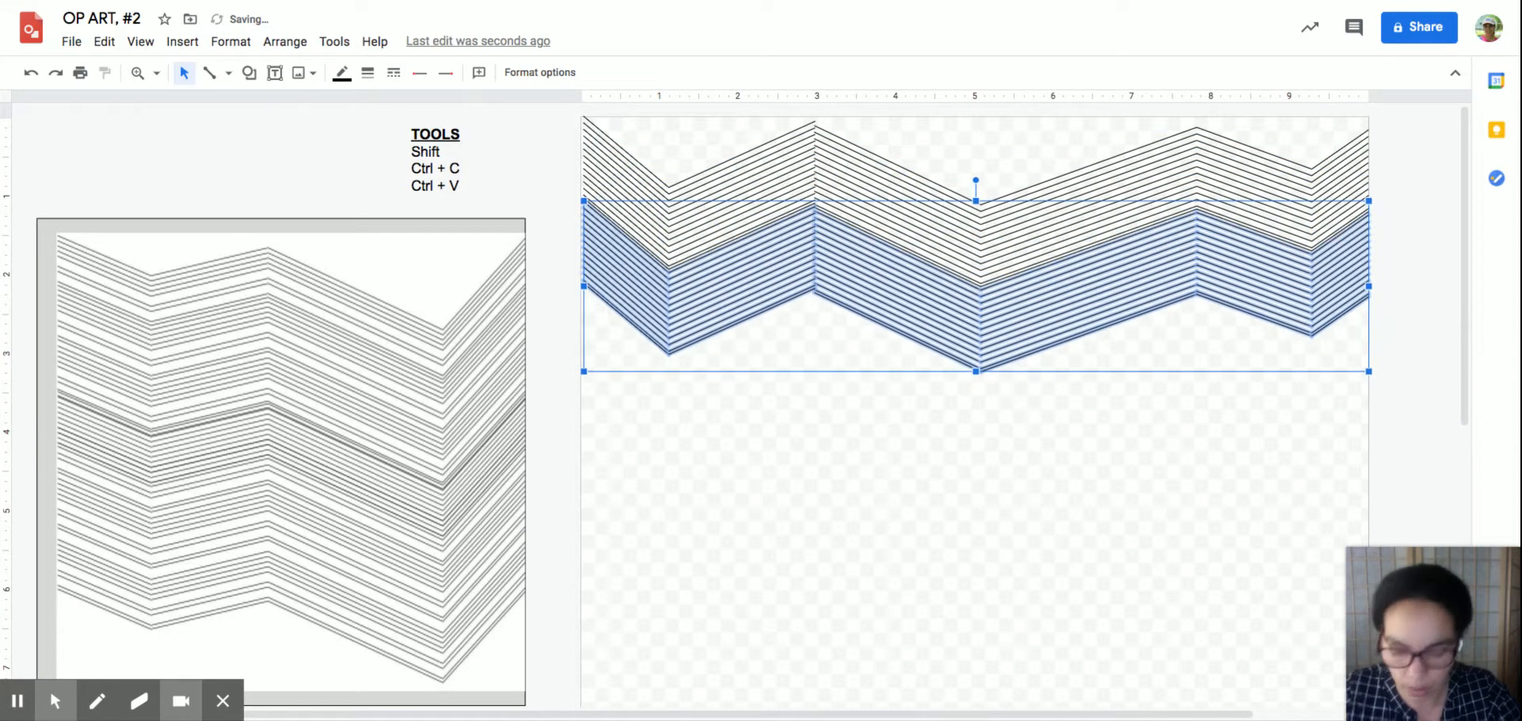
- Shift the second zigzag block down in small increments to leave a slightly larger gap beneath the first block
key(shift+Down)
key(shift+Down)
key(shift+Down)
key(shift+Down)
key(shift+Down)
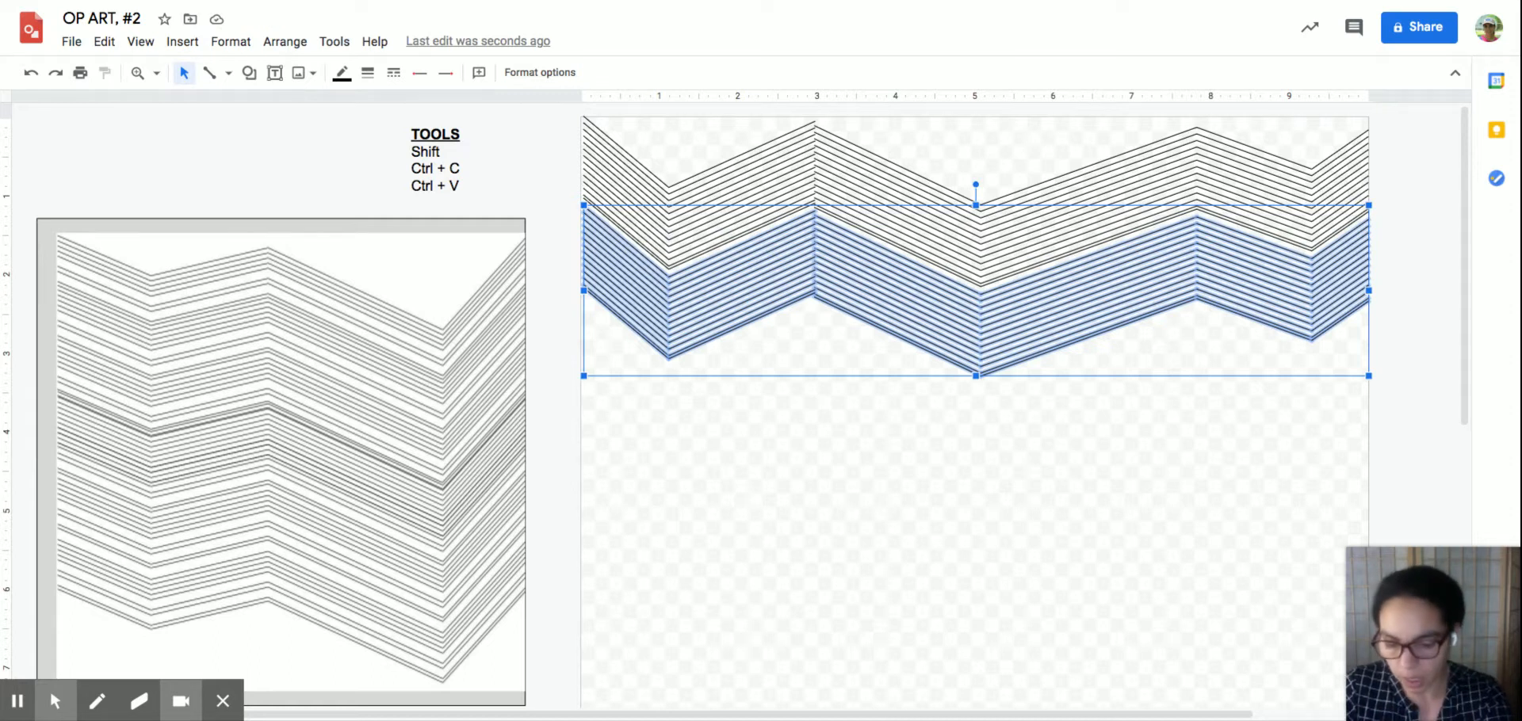
- Paste a third zigzag block and place it below the second, lining up its corners and leaving a small gap
key(ctrl+v)
key(Down)
key(Down)
key(Down)
key(Down)
key(Down)
key(Down)
key(Down)
key(Down)
key(Down)
key(Down)
key(Down)
key(Down)
key(Left)
key(Left)
key(Up)
key(Up)
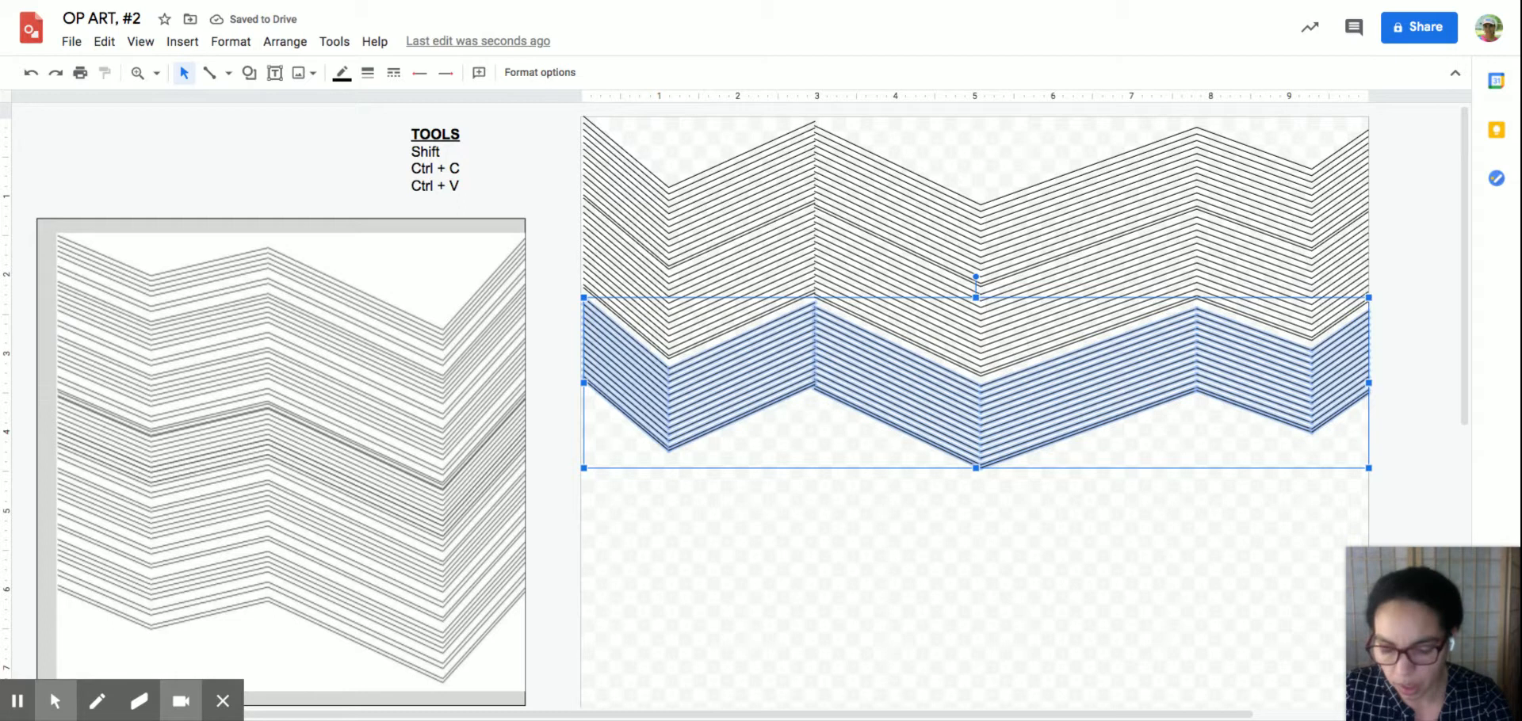
- Paste a fourth zigzag block and place it directly below the third, lining up its corners with the rows above
key(ctrl+v)
key(Down)
key(Down)
key(Down)
key(Down)
key(Down)
key(Down)
key(Down)
key(Down)
key(Down)
key(Down)
key(Down)
key(Down)
key(Down)
key(Down)
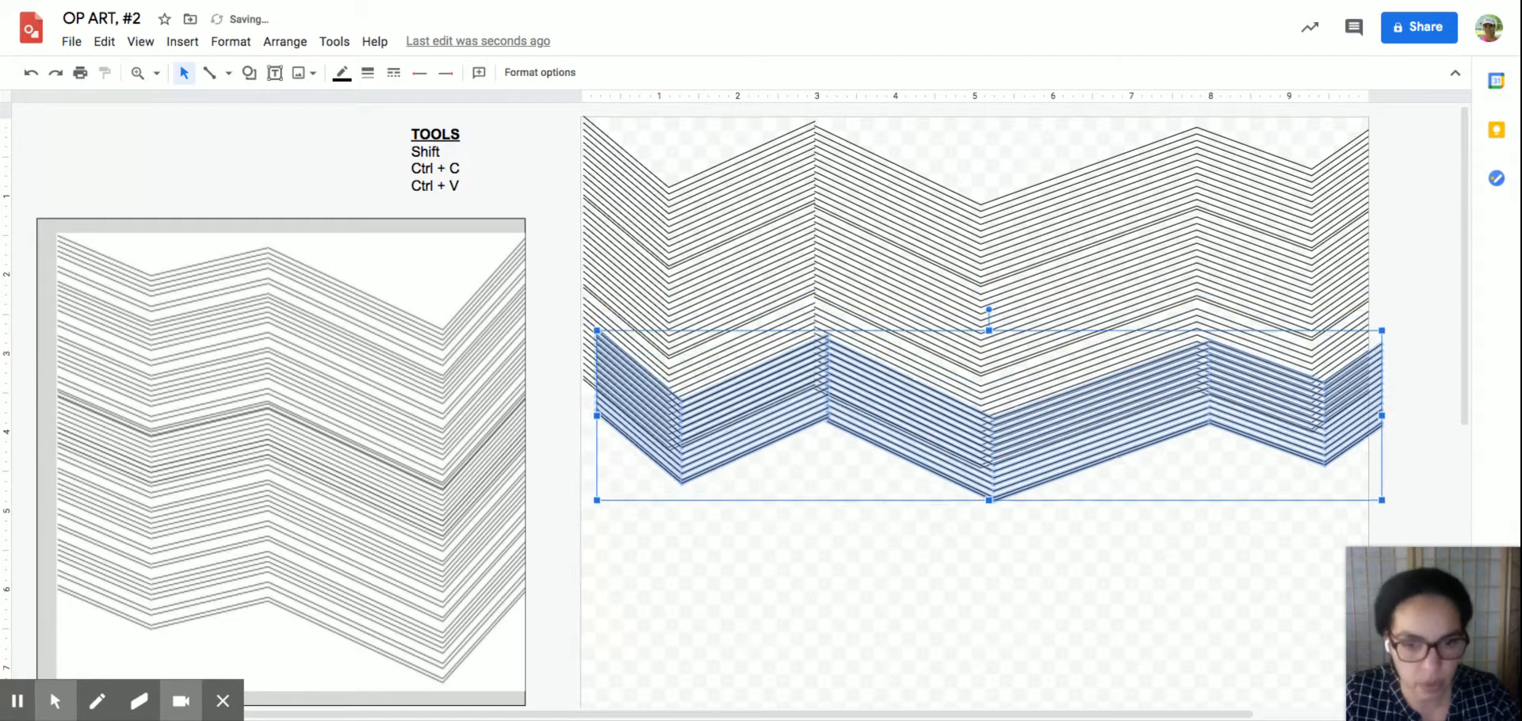
key(Left)
key(Left)
key(Left)
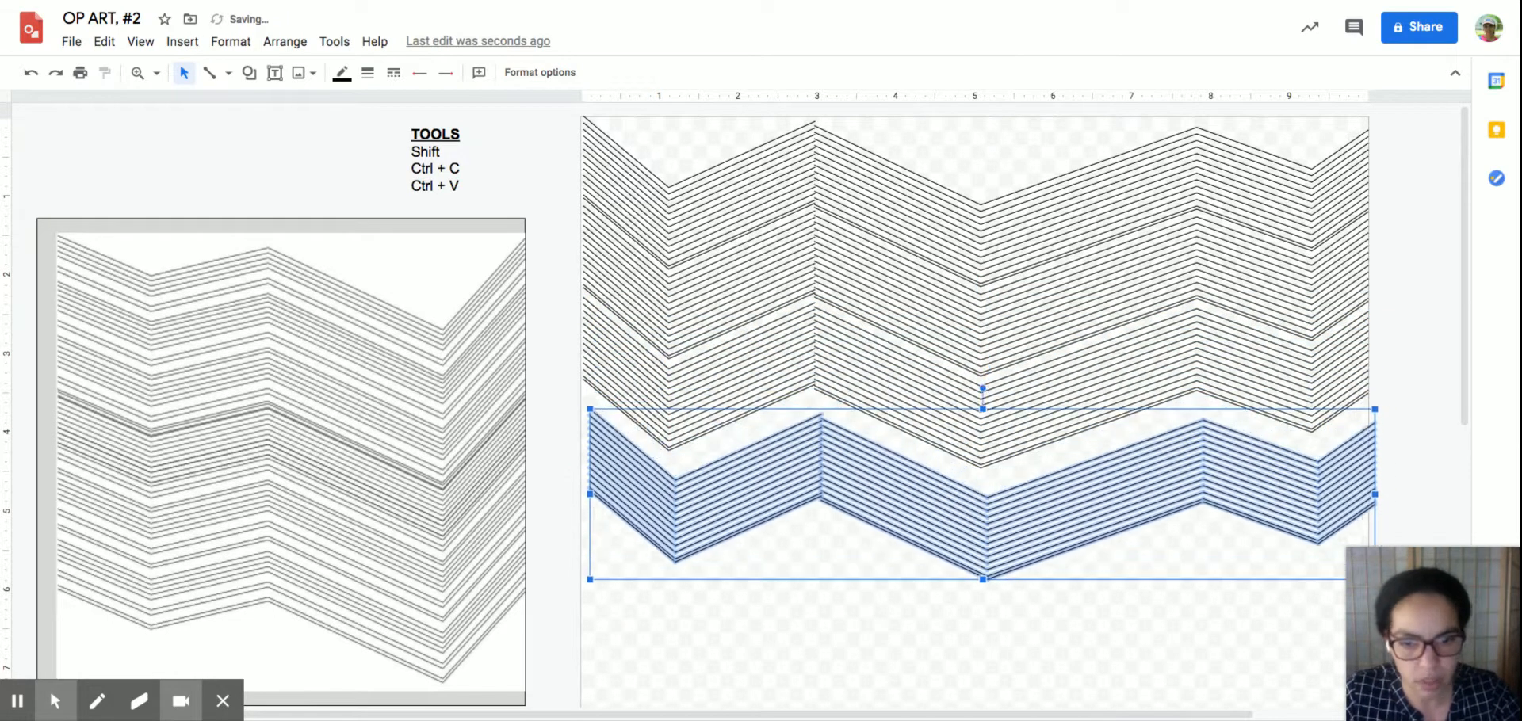
key(Up)
key(Up)
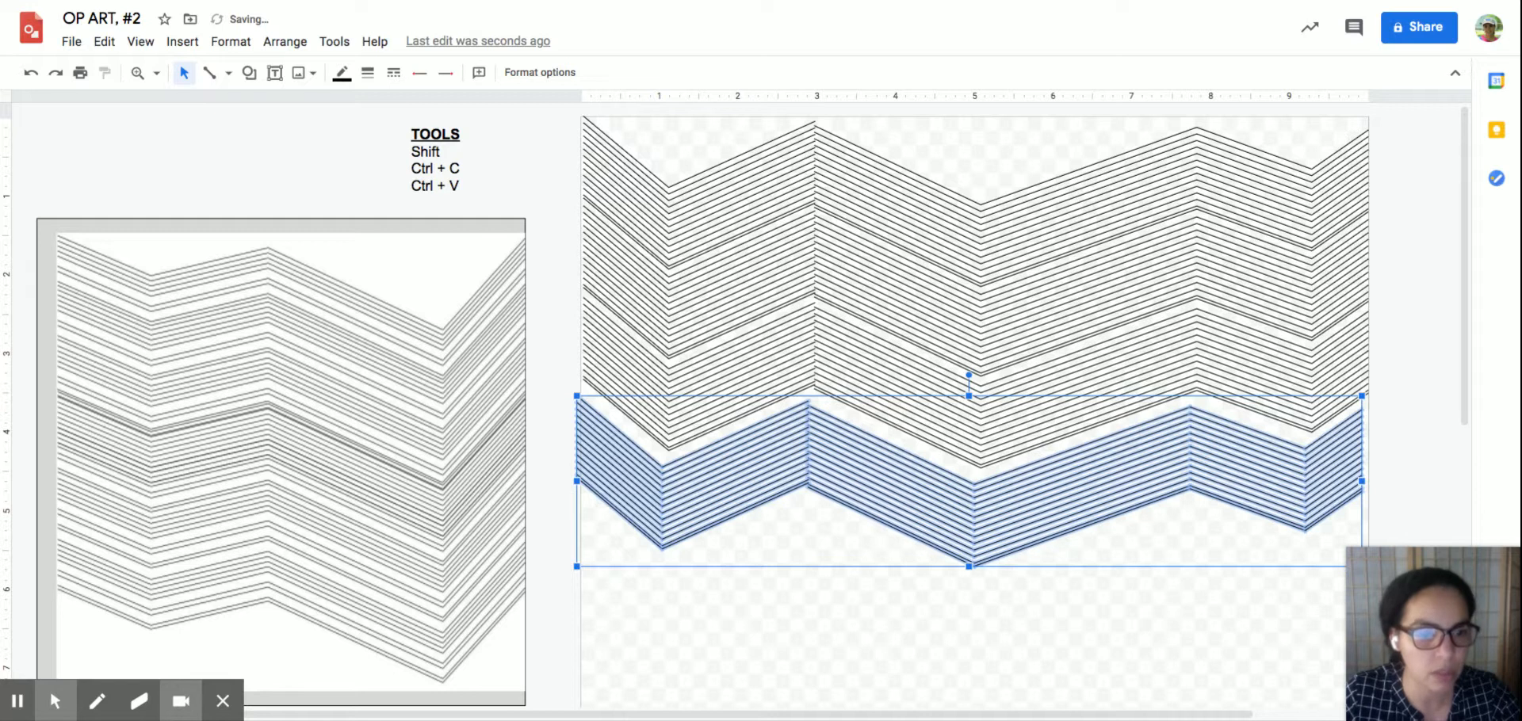
key(Up)
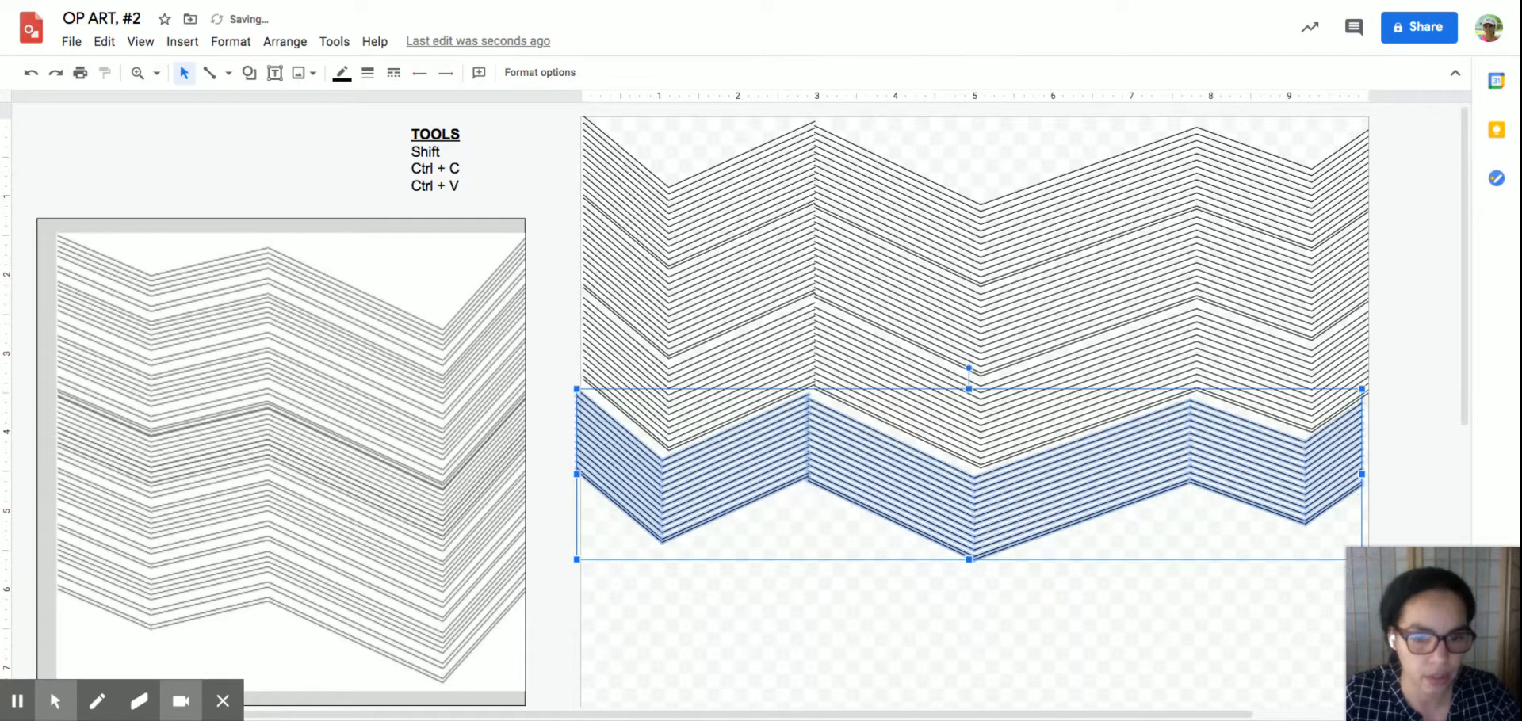
key(Right)
key(Up)
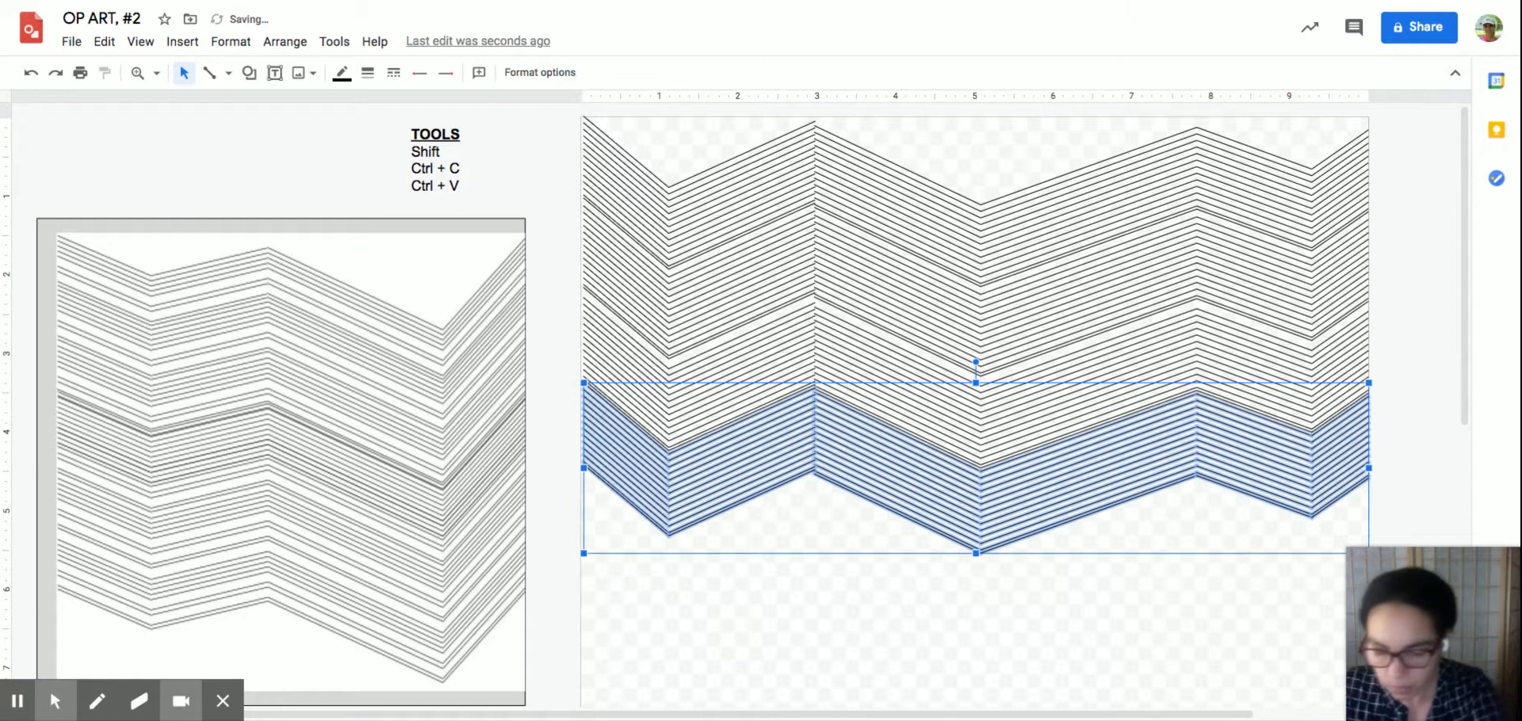
- Paste a fifth zigzag block and place it below the fourth, aligning its corners and leaving a small gap
key(ctrl+v)
key(Down)
key(Down)
key(Down)
key(Down)
key(Down)
key(Down)
key(Down)
key(Down)
key(Down)
key(Down)
key(Down)
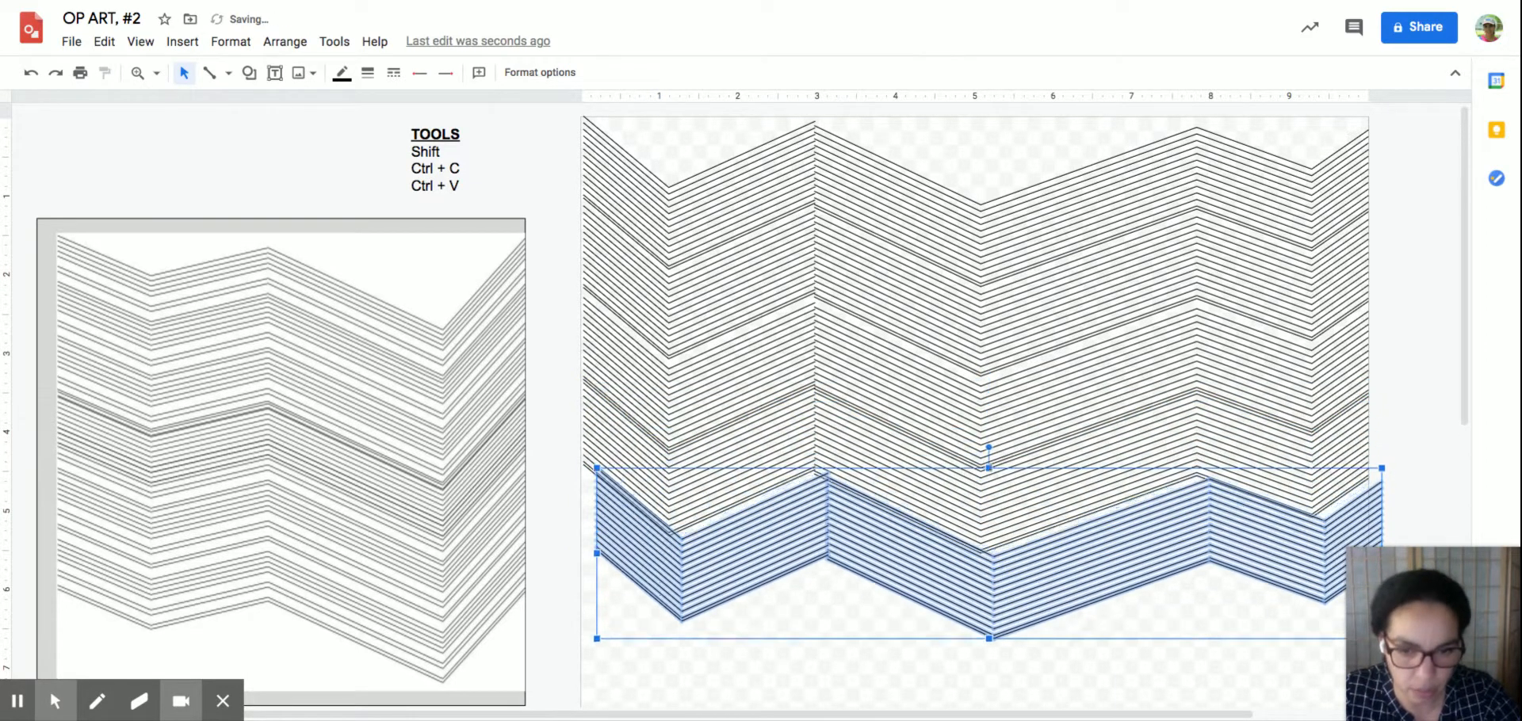
key(Down)
key(Down)
key(Down)
key(Left)
key(Left)
key(Right)
key(Up)
key(Up)
key(Left)
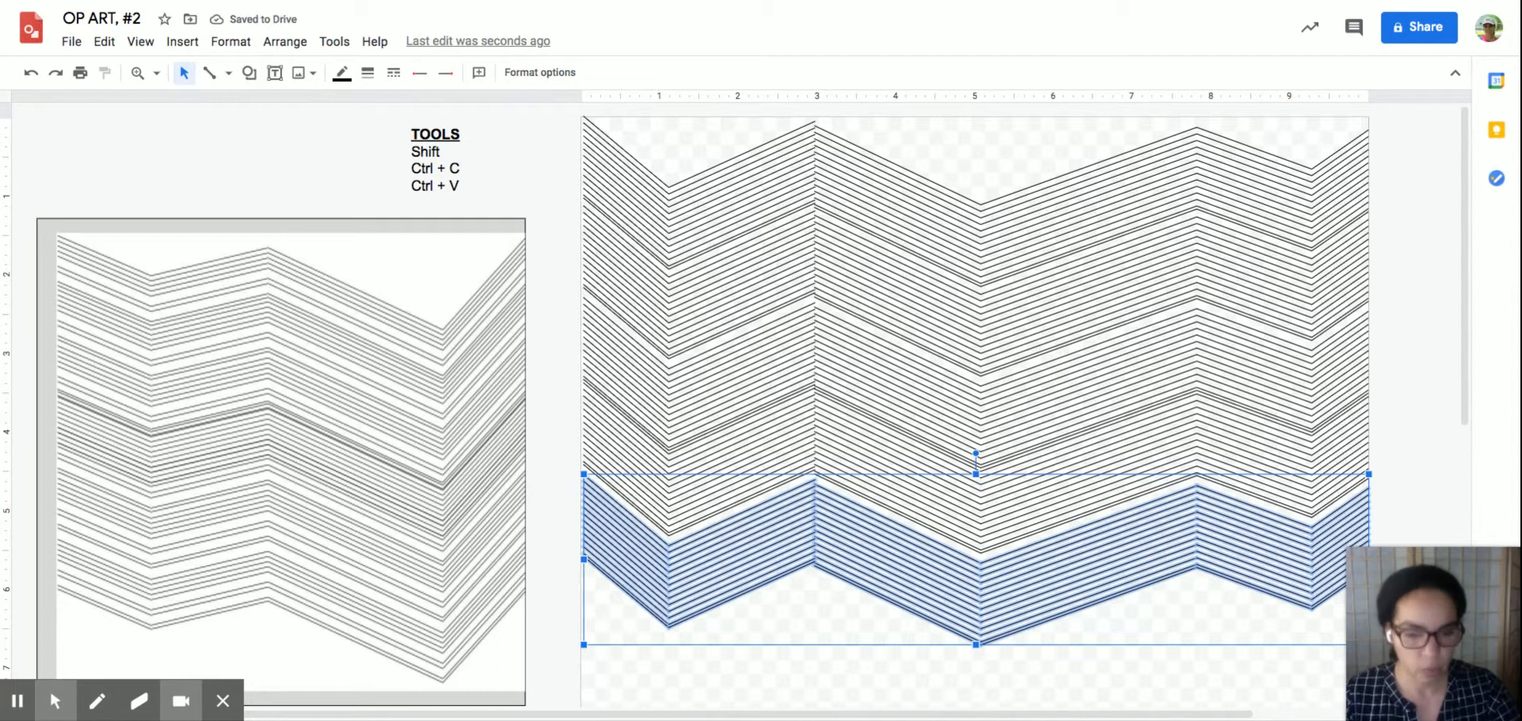
- Shift the fifth zigzag block right and further down so its corners no longer line up with the blocks above
key(Right)
key(Right)
key(Right)
key(Right)
key(Down)
key(Down)
key(Down)
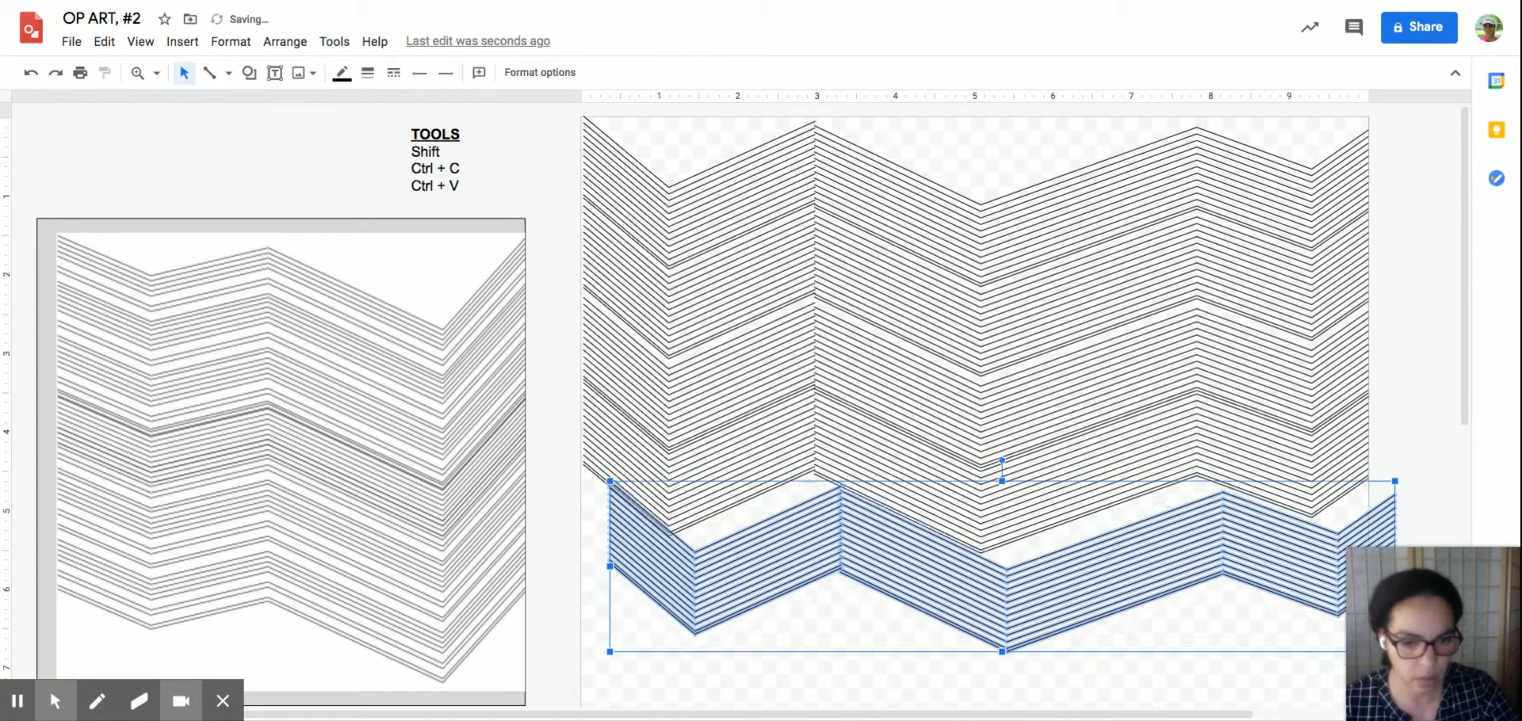
key(Right)
key(Down)
key(Down)
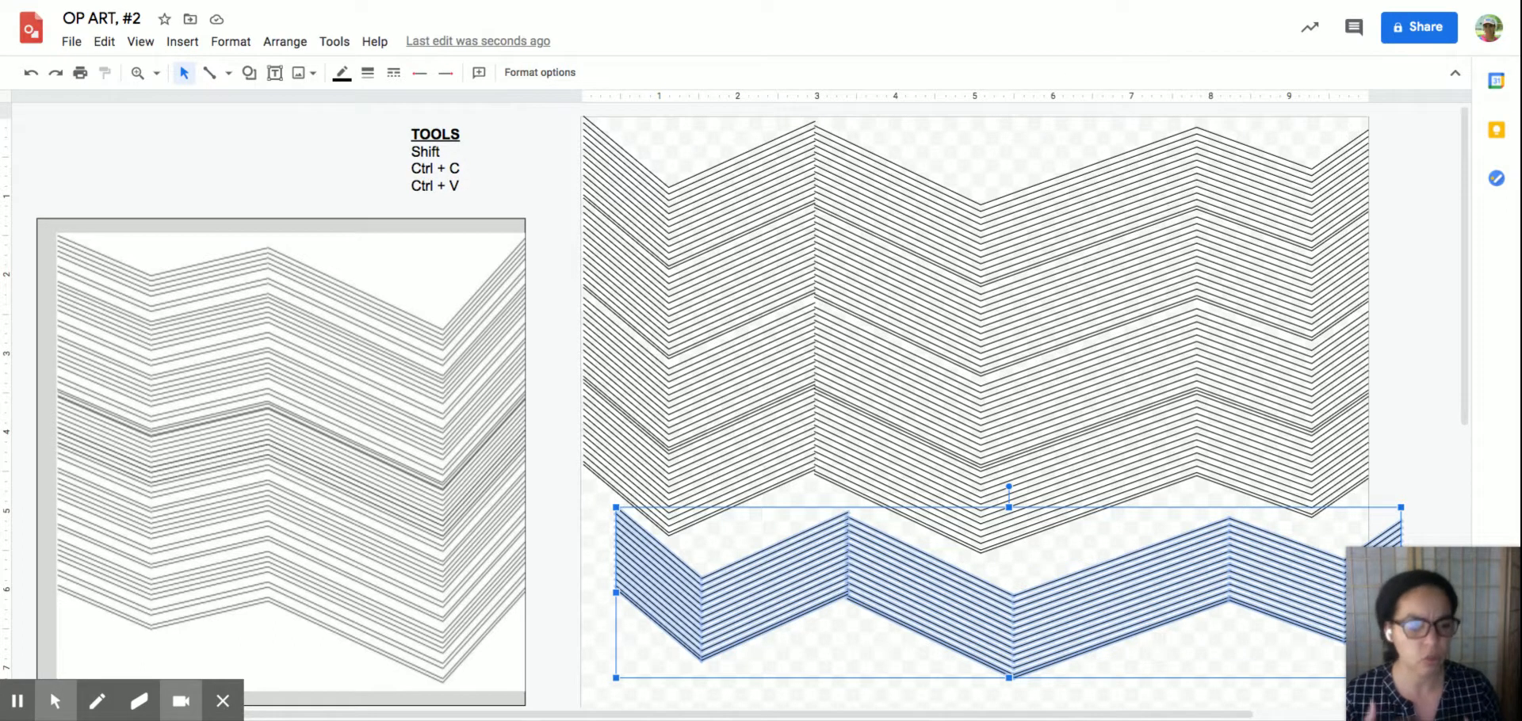
- Shift the fifth zigzag block left in increments until it extends past the left edge of the canvas
key(Left)
key(Left)
key(Left)
key(Left)
key(Left)
key(Left)
key(Left)
key(Left)
key(Left)
key(Left)
key(Left)
key(Left)
key(Left)
key(Left)
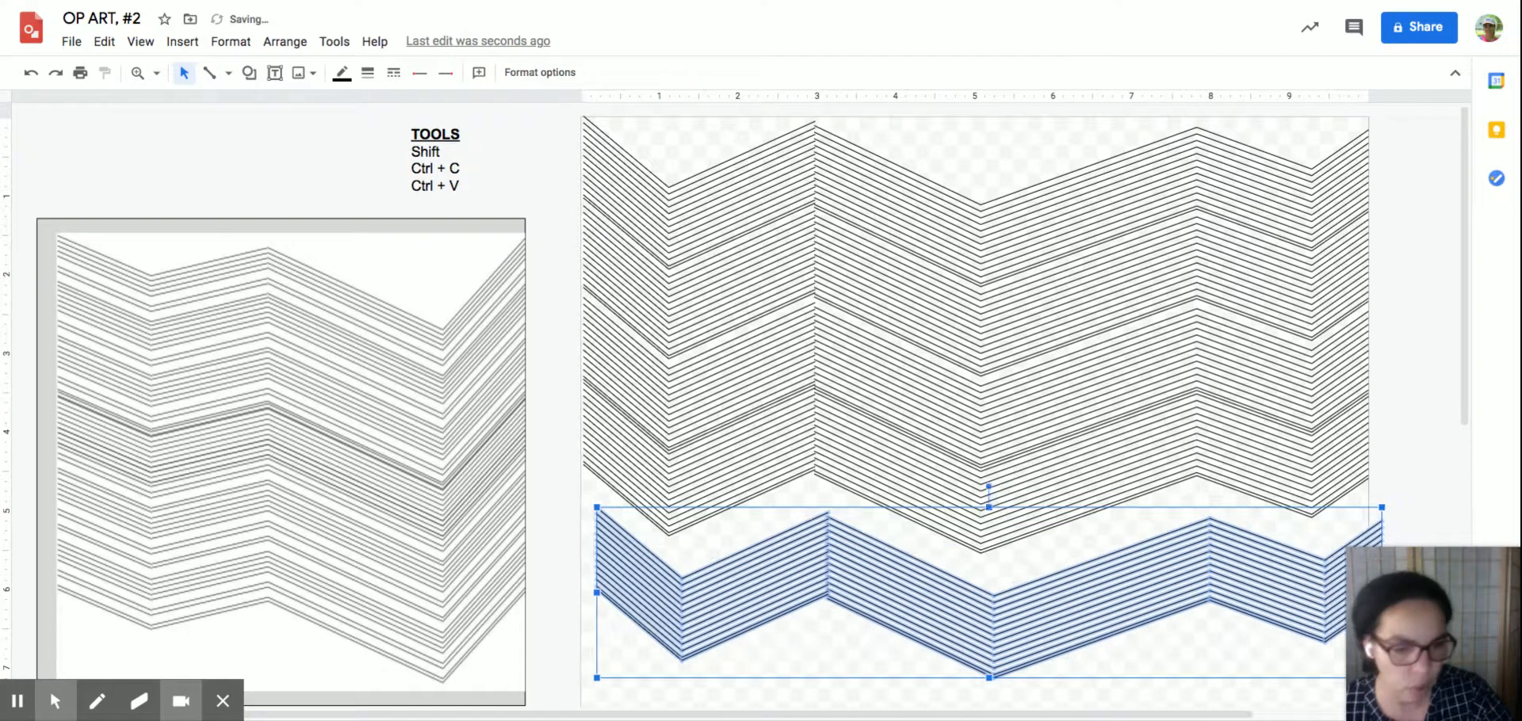
key(Left)
key(Left)
key(Left)
key(Left)
key(Left)
key(Left)
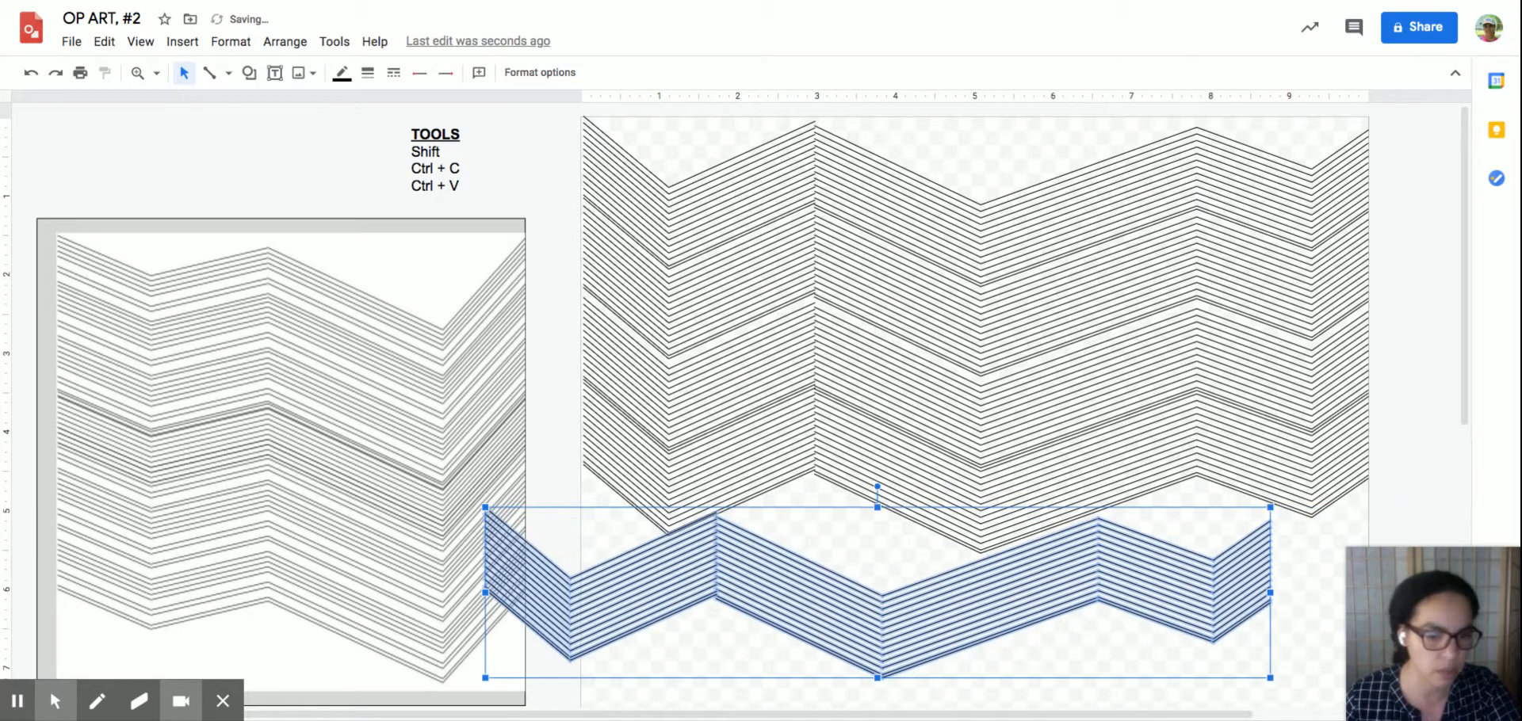
mouse_move(55, 700)
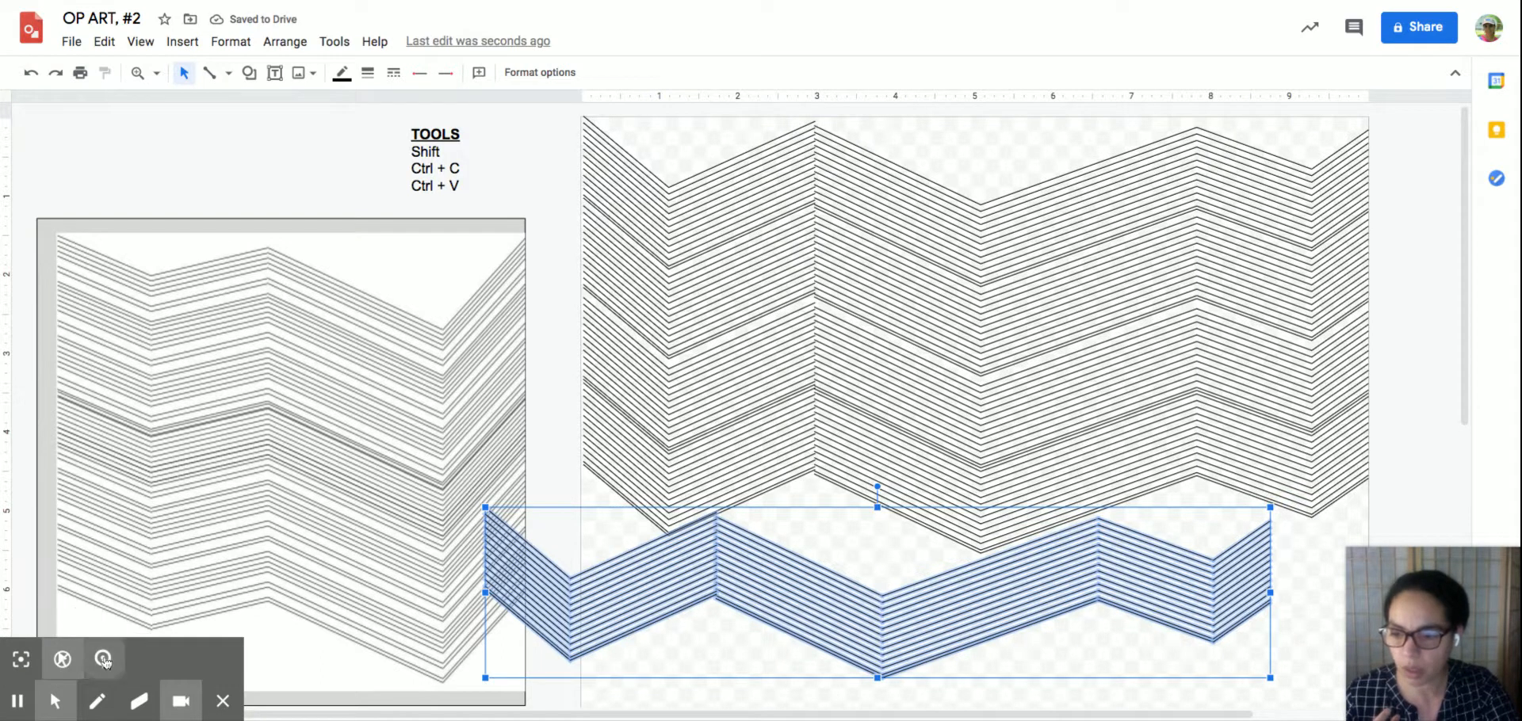
click(620, 547)
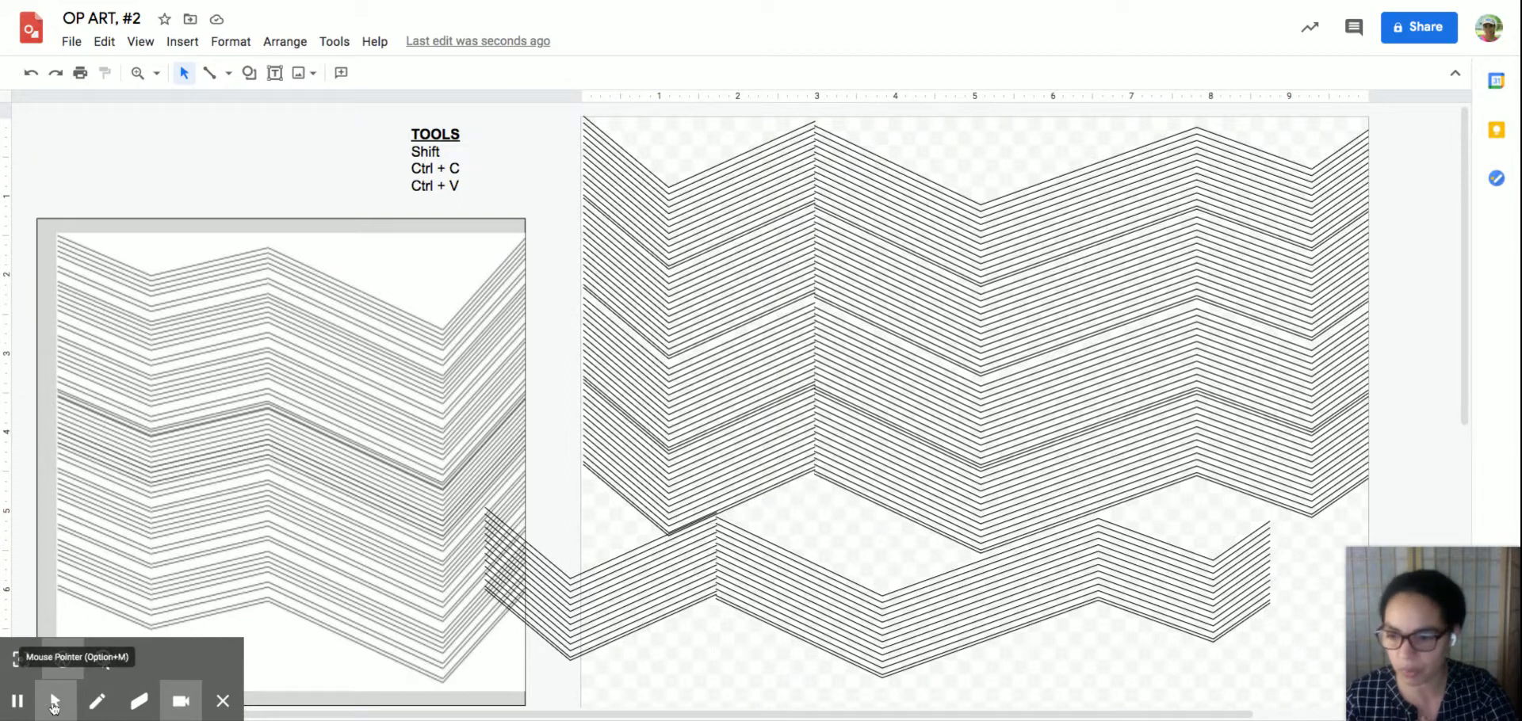
click(103, 659)
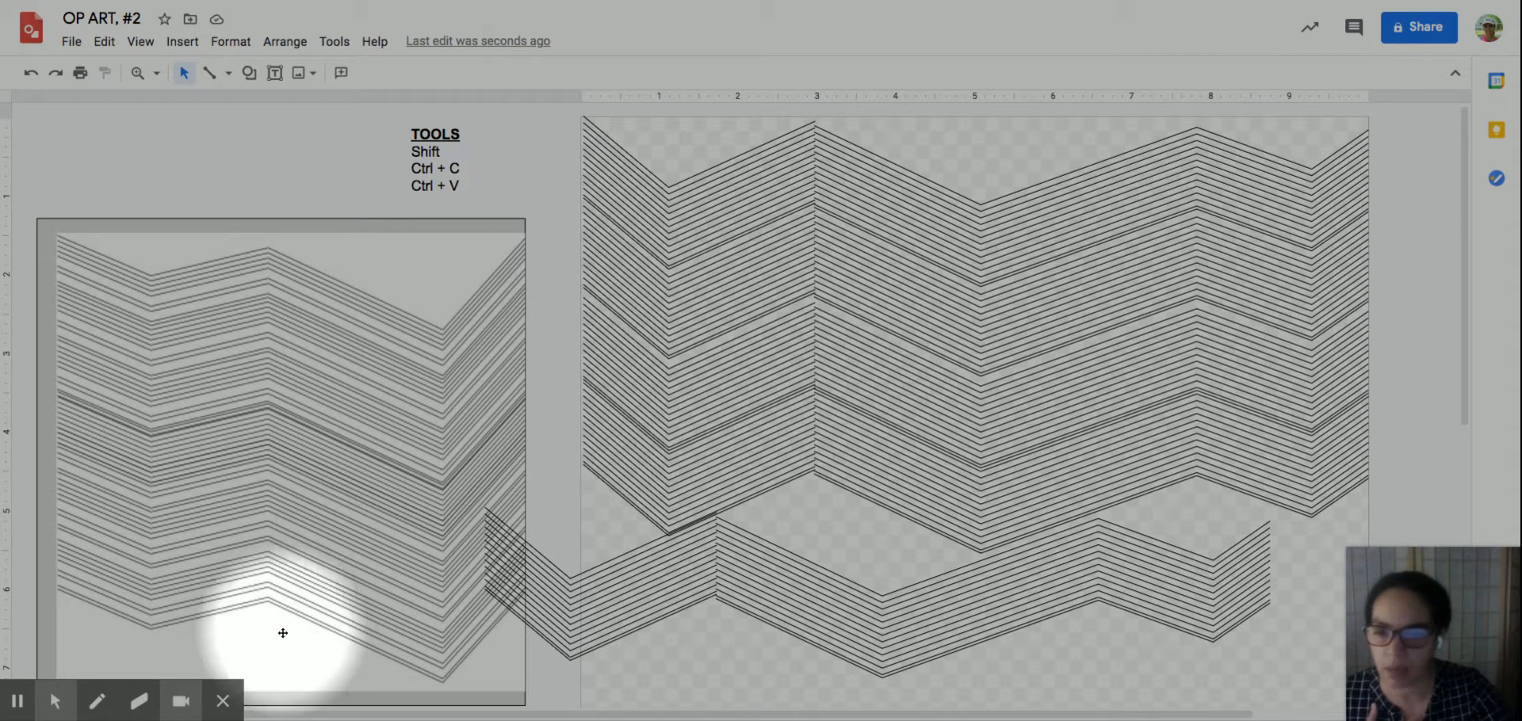
mouse_move(156, 697)
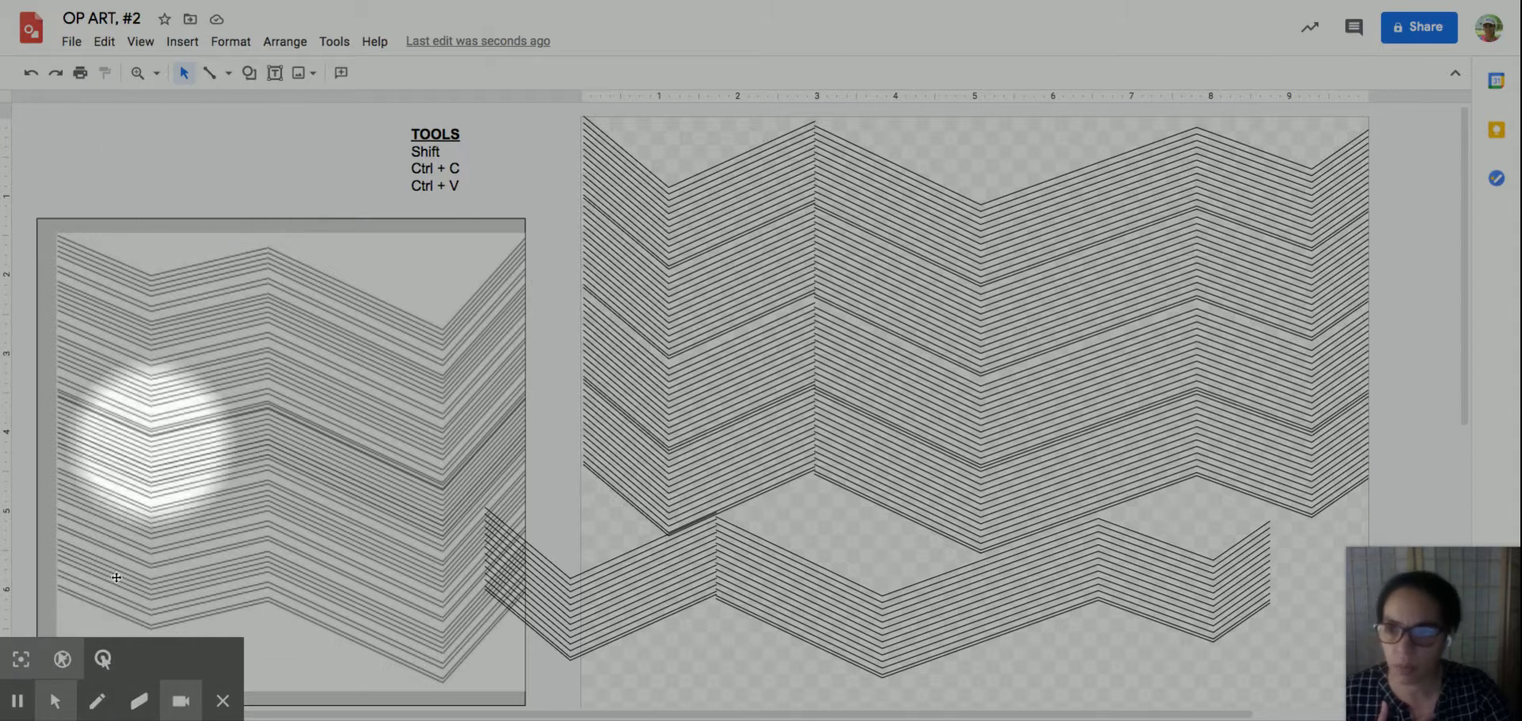
click(22, 660)
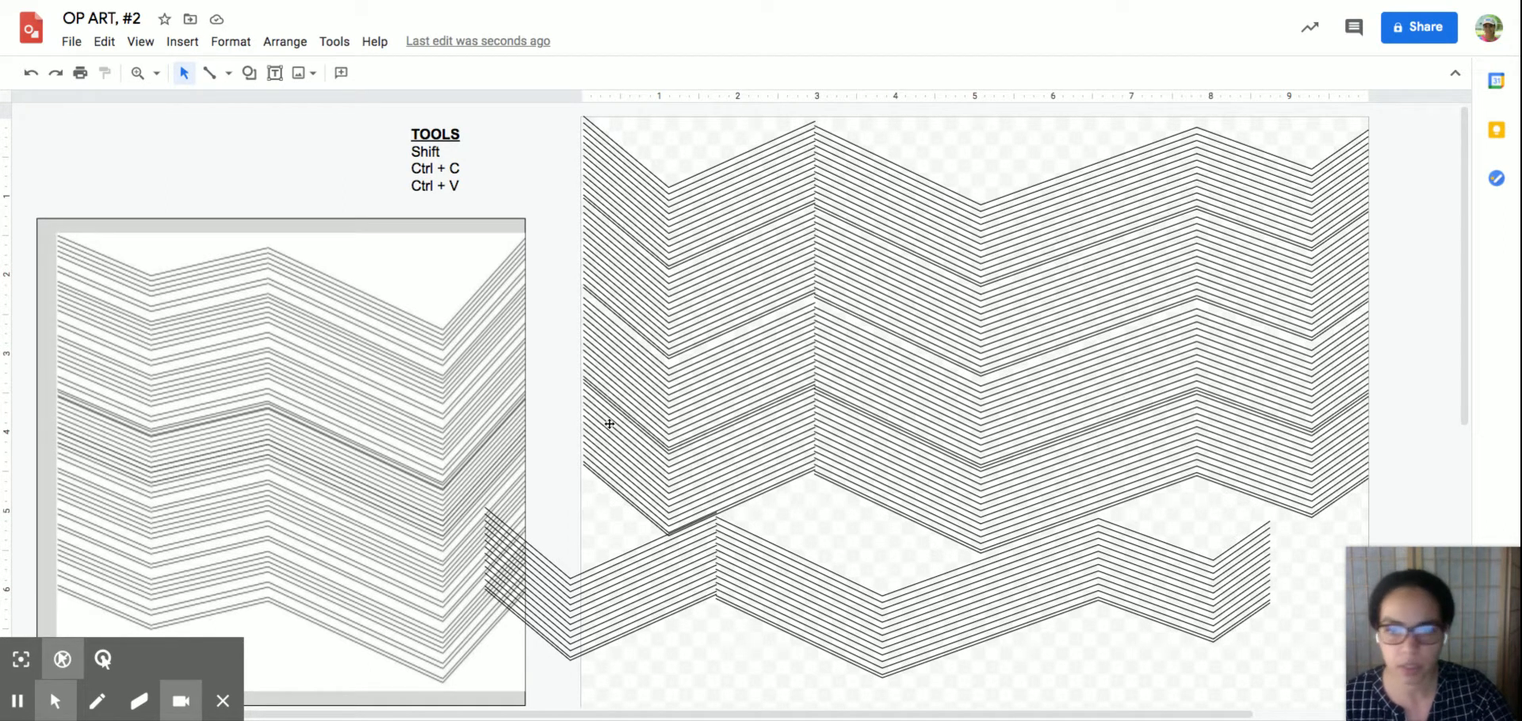
- Move the zigzag example image up within the area beside the canvas
click(362, 374)
drag(379, 408, 403, 289)
- Delete the white box covering the second example image below the grey callout
scroll(434, 591, down, 2)
click(425, 615)
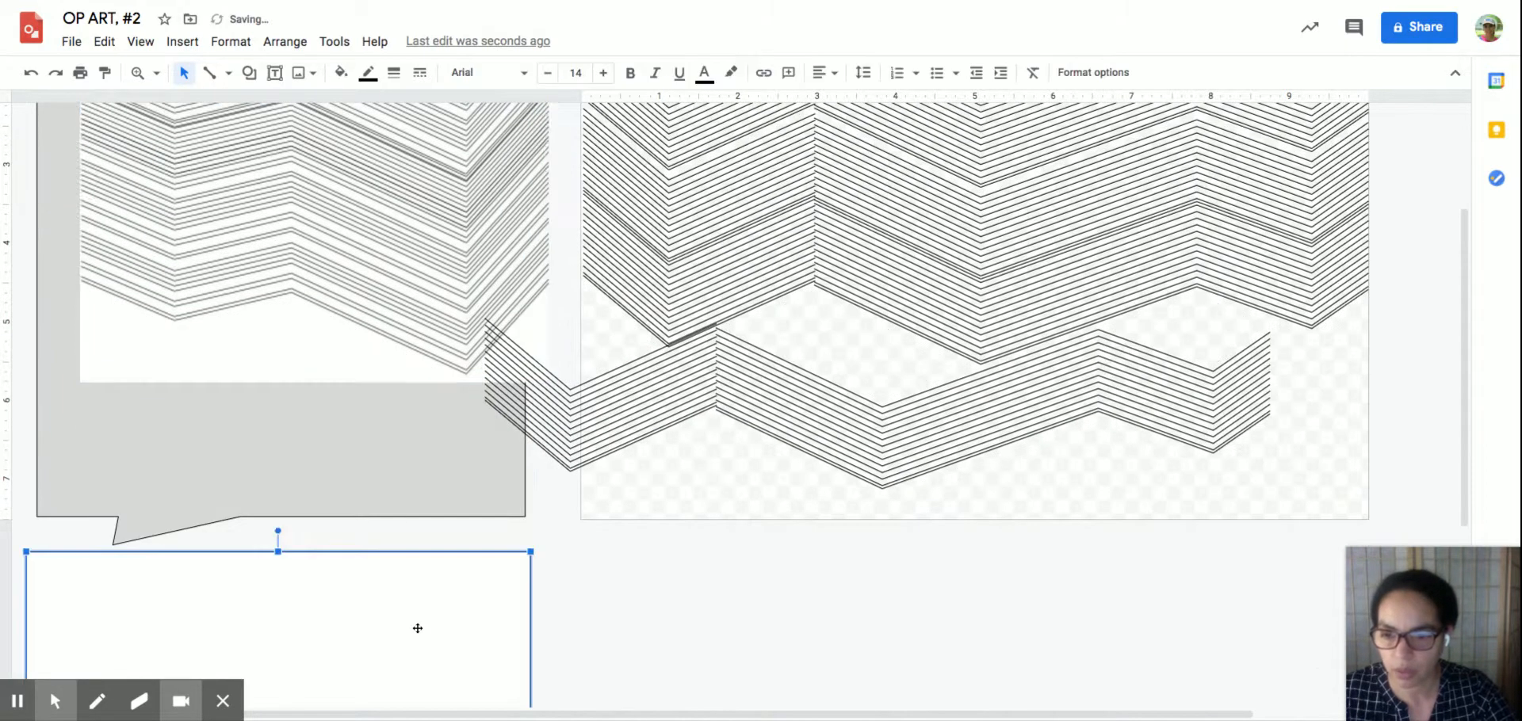
scroll(419, 625, down, 4)
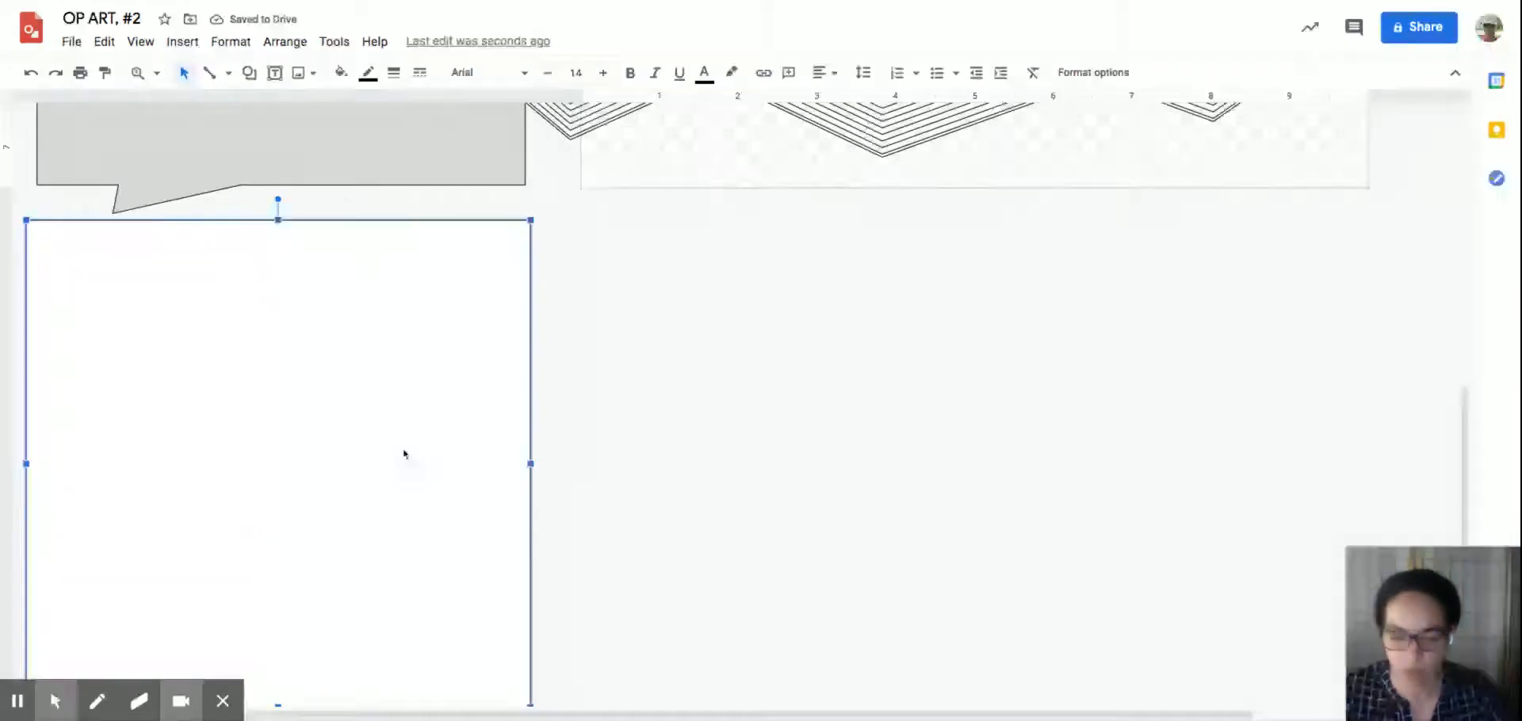
key(Delete)
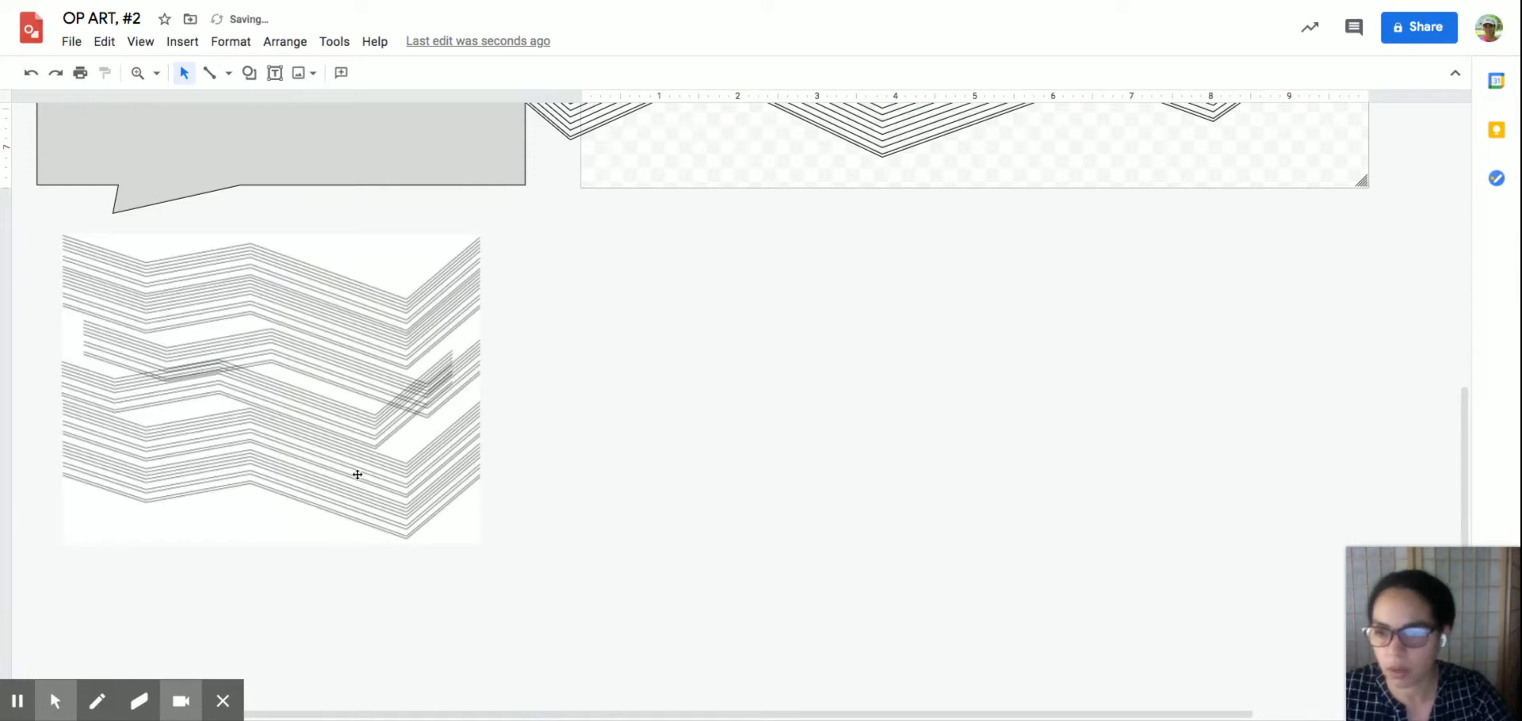
- Move the uncovered second example image below the canvas and enlarge it for a closer view
drag(440, 591, 55, 221)
drag(275, 327, 782, 369)
drag(986, 585, 1131, 689)
drag(981, 555, 953, 539)
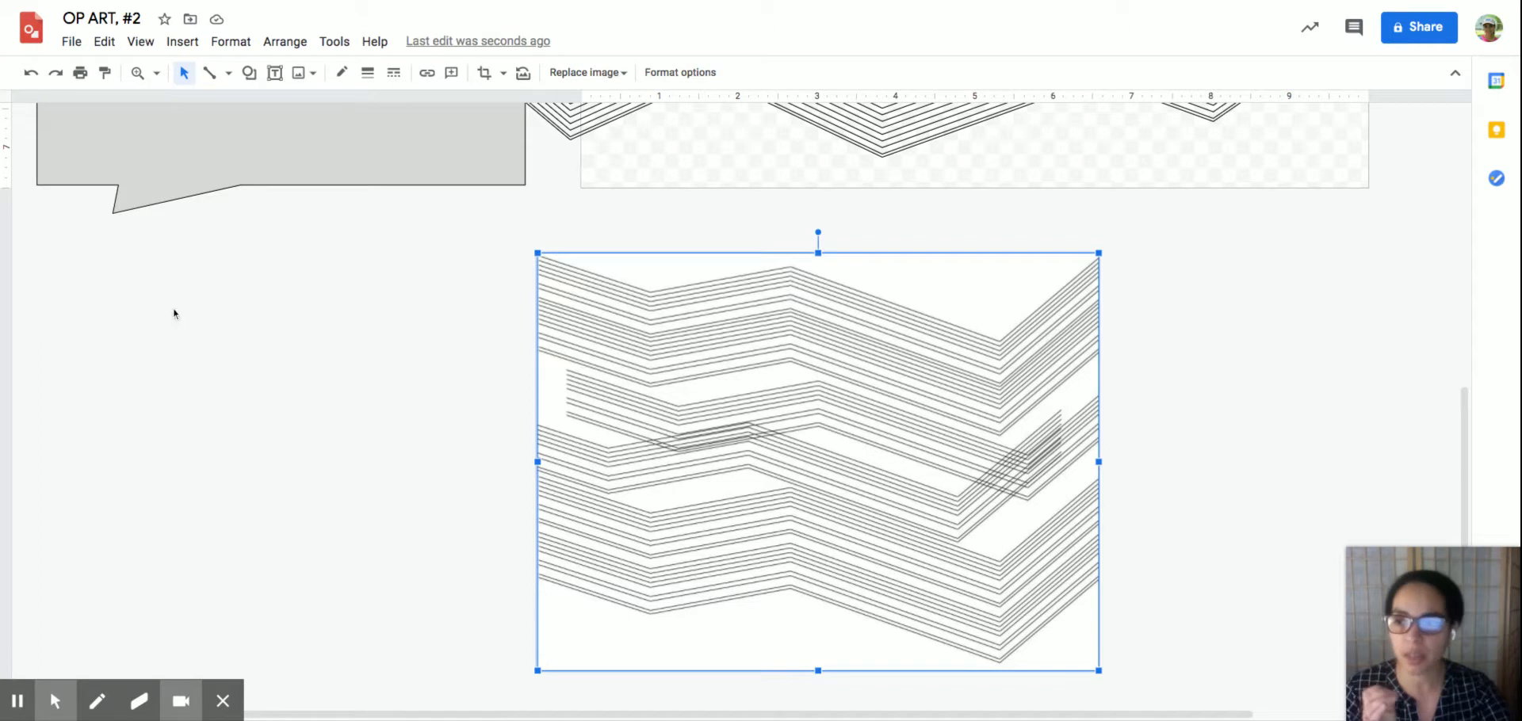
- Undo the second example image's moves and enlargement and the deletion of the white box, returning to the canvas
click(28, 73)
click(29, 73)
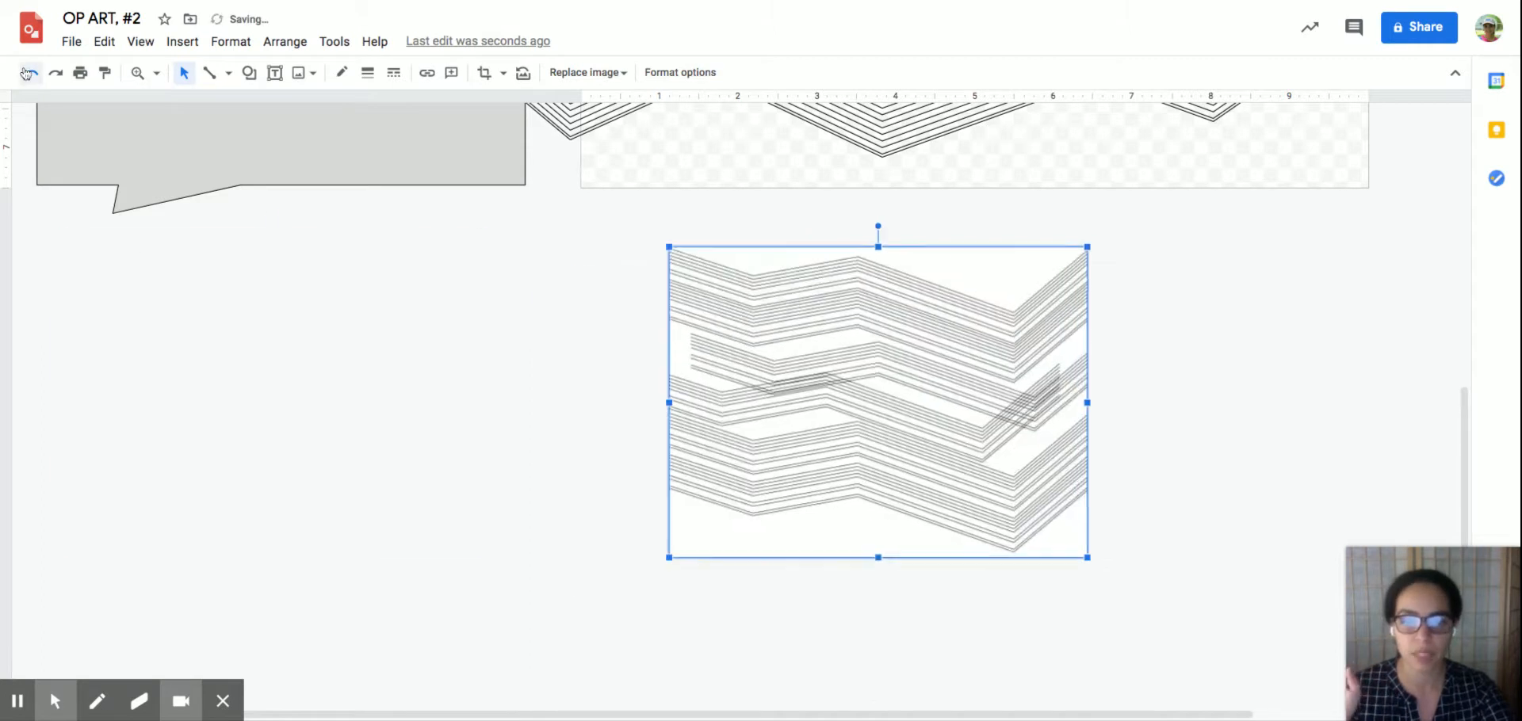
click(28, 73)
click(28, 73)
scroll(728, 555, up, 6)
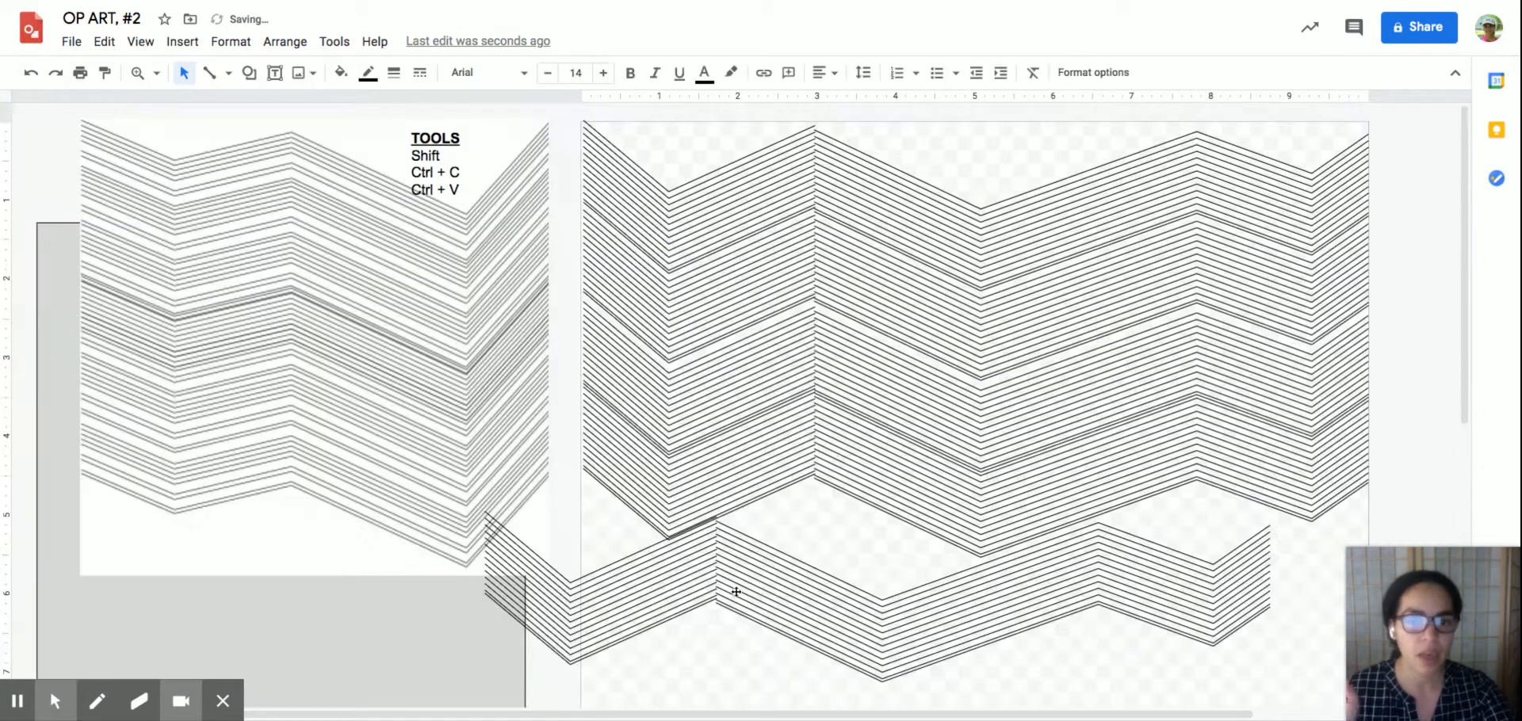